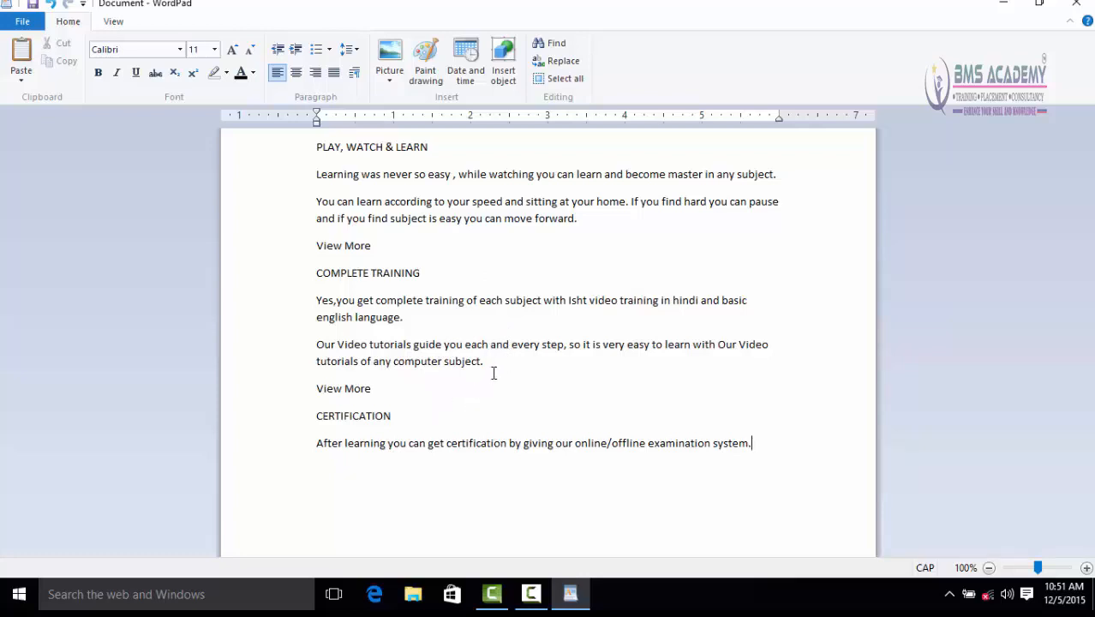
# Set the text from the first "View More" through the COMPLETE TRAINING paragraphs to Britannic Bold, size 18
pyautogui.moveTo(485, 364); pyautogui.dragTo(324, 270)
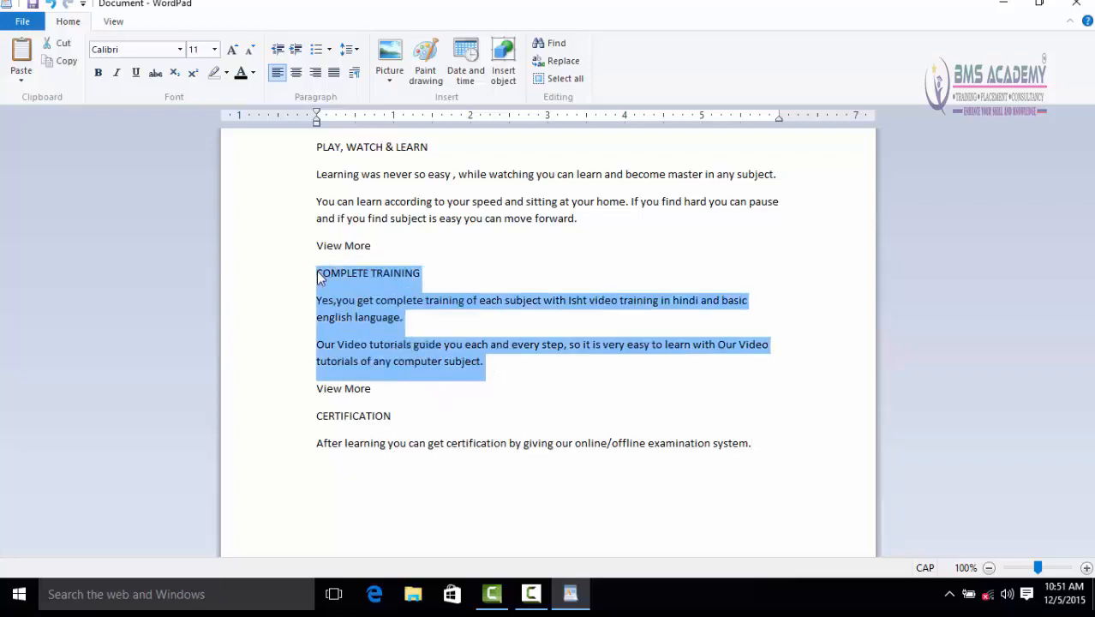
pyautogui.click(501, 366)
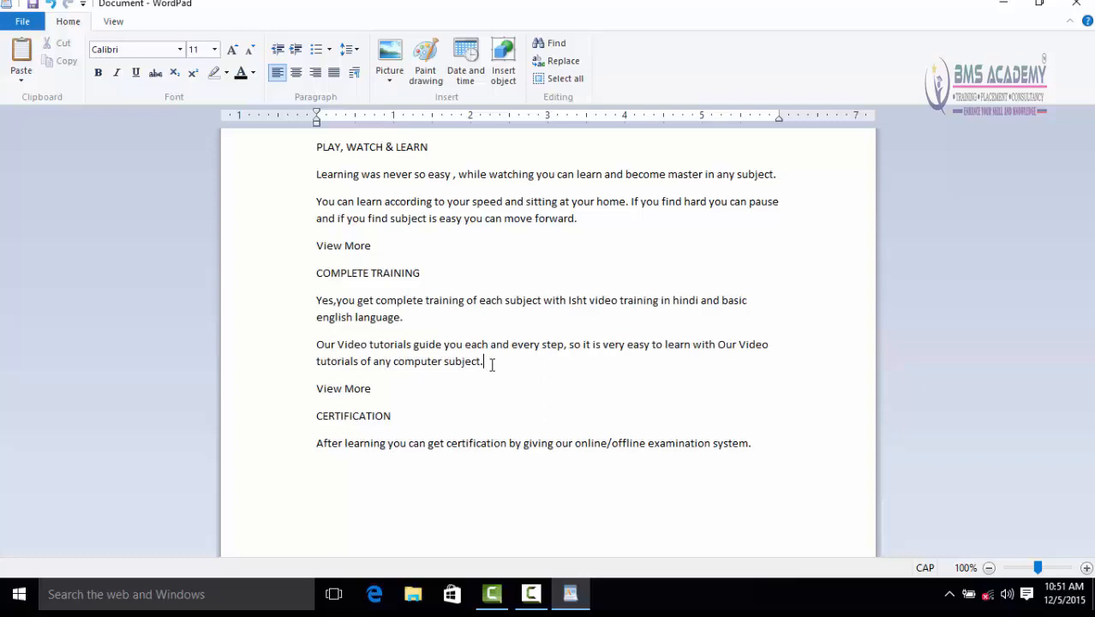
pyautogui.moveTo(493, 364); pyautogui.dragTo(312, 246)
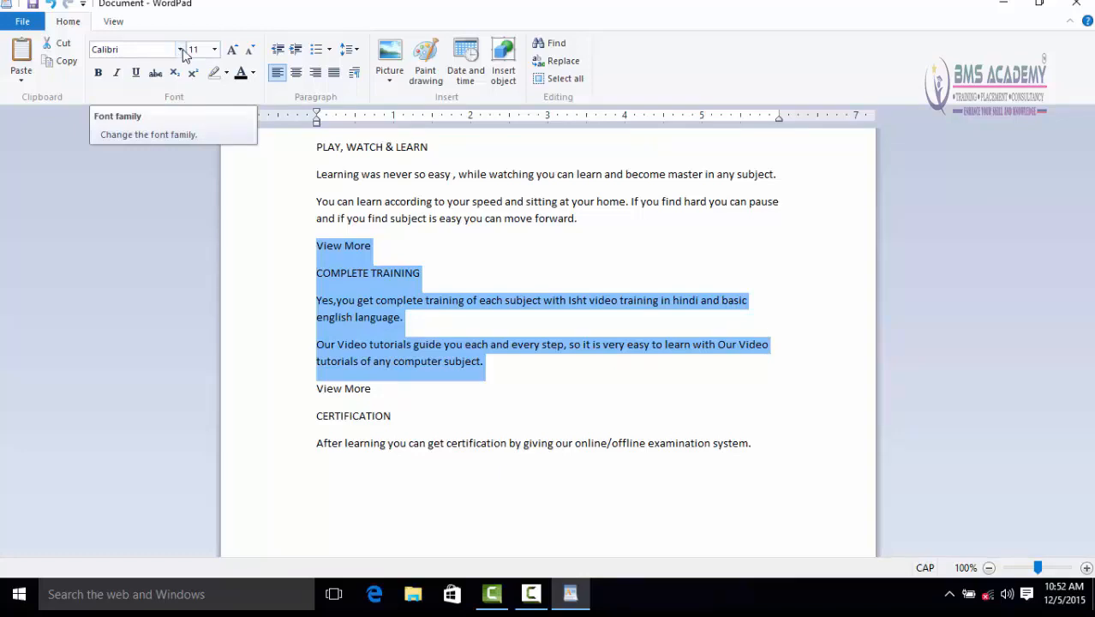
pyautogui.click(182, 51)
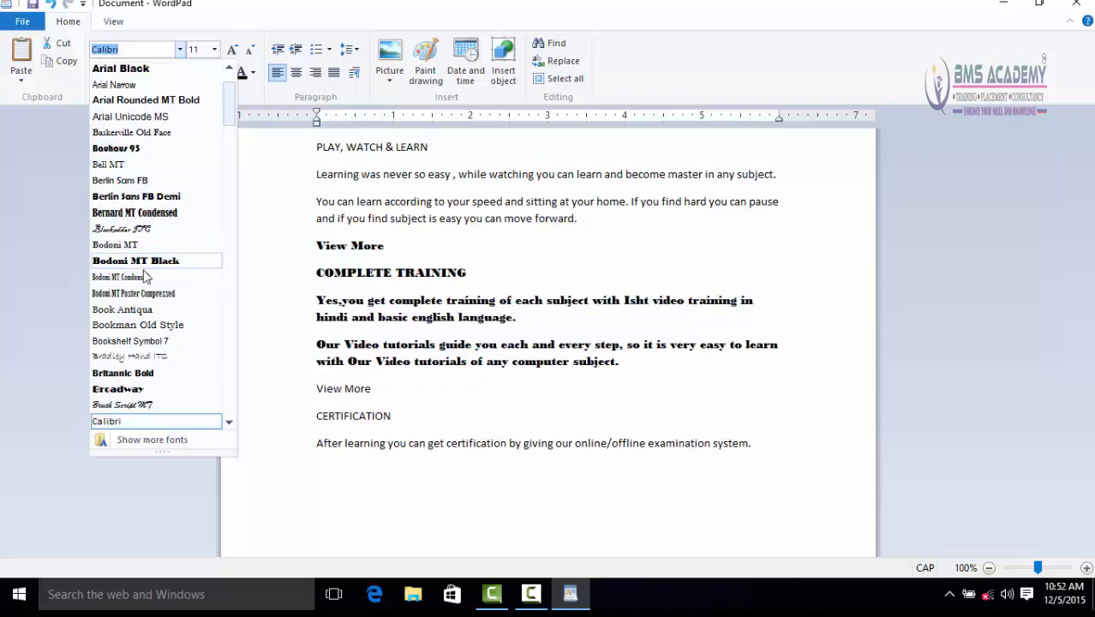
pyautogui.click(123, 373)
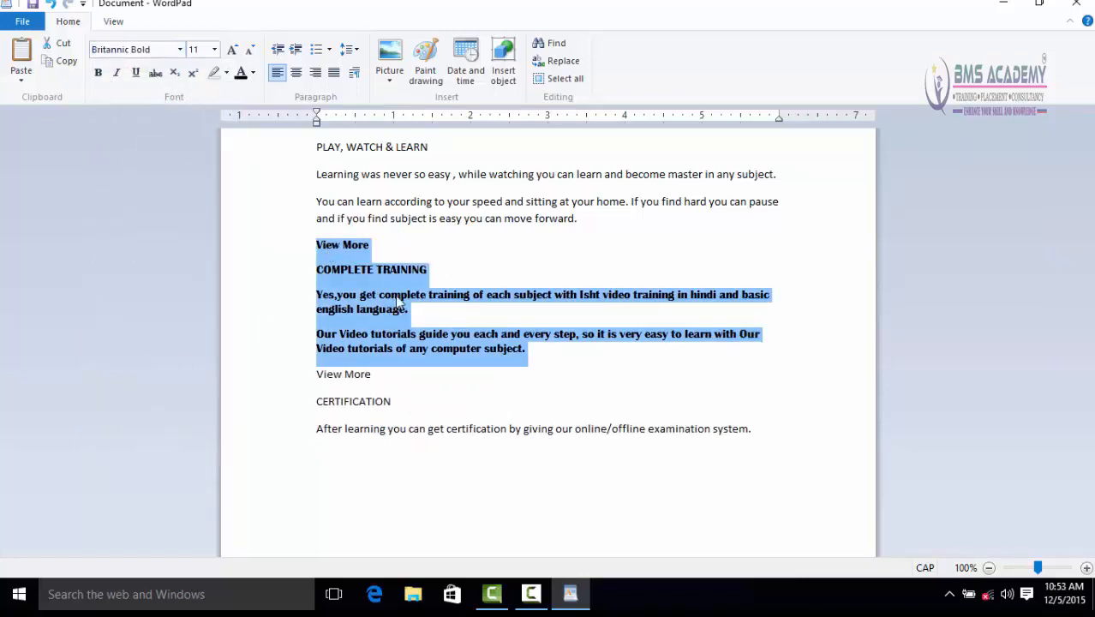
pyautogui.click(214, 50)
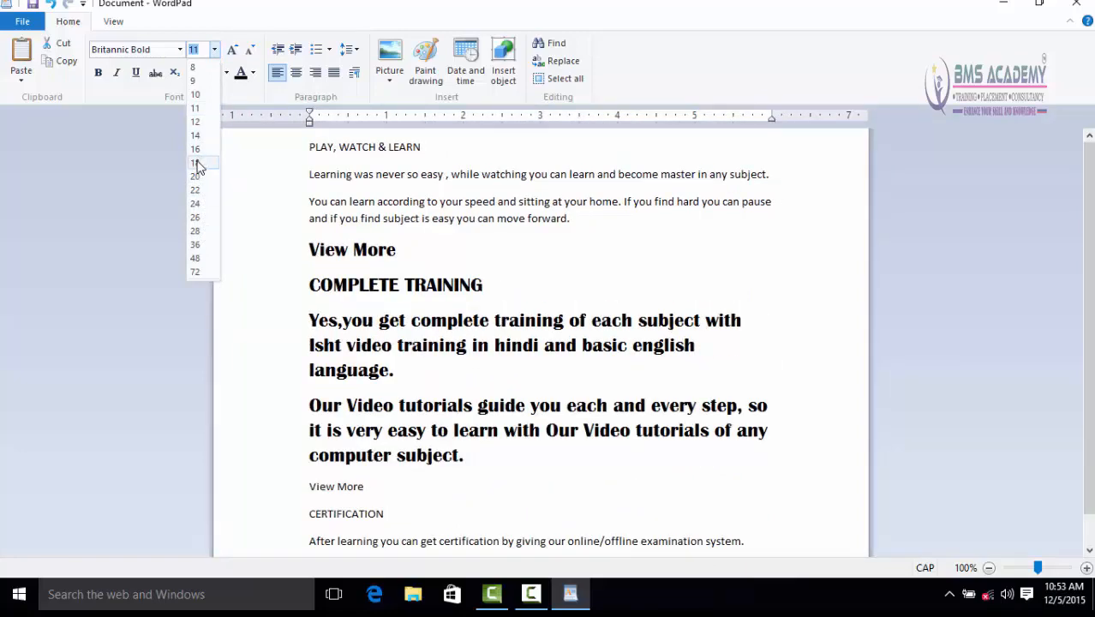
pyautogui.click(196, 163)
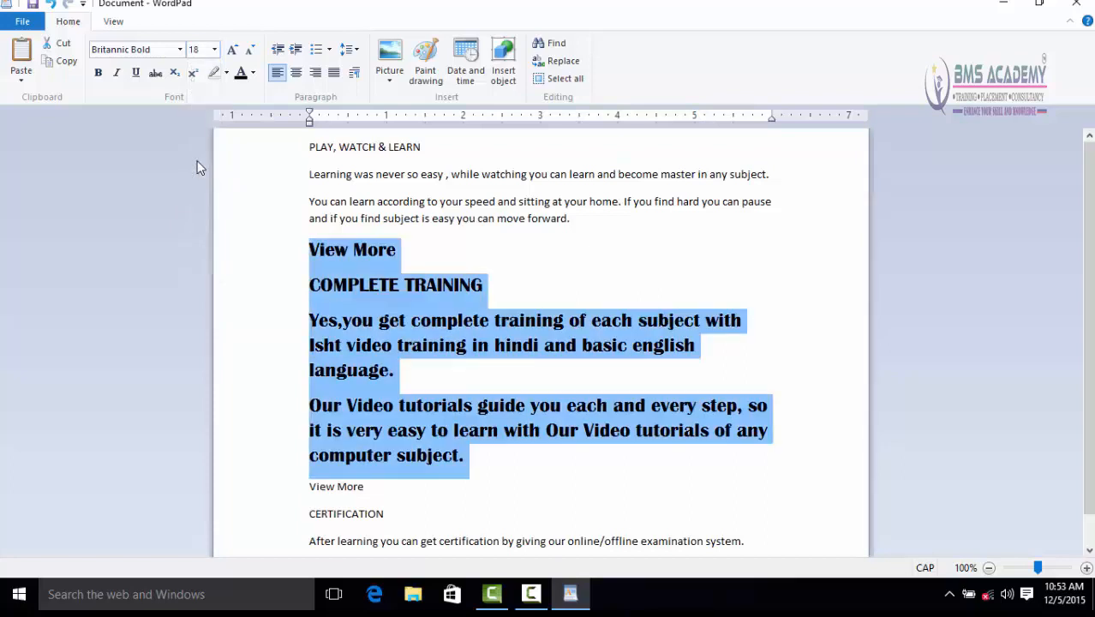
# Enlarge the selected text's font size step by step to 28
pyautogui.click(232, 52)
pyautogui.click(232, 52)
pyautogui.click(232, 52)
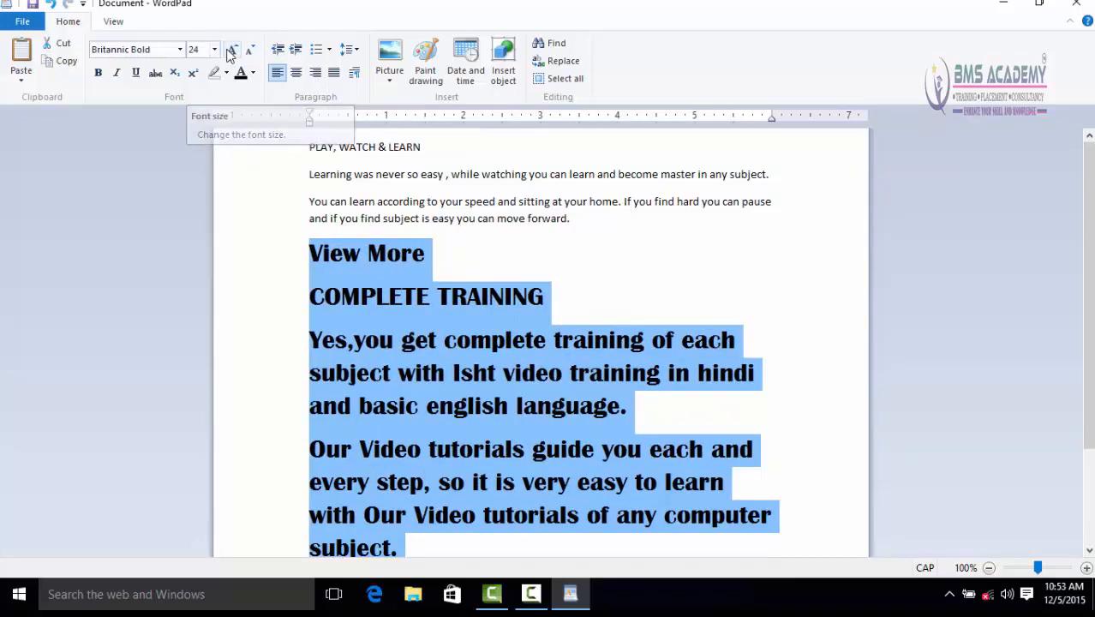
pyautogui.click(229, 52)
pyautogui.click(230, 52)
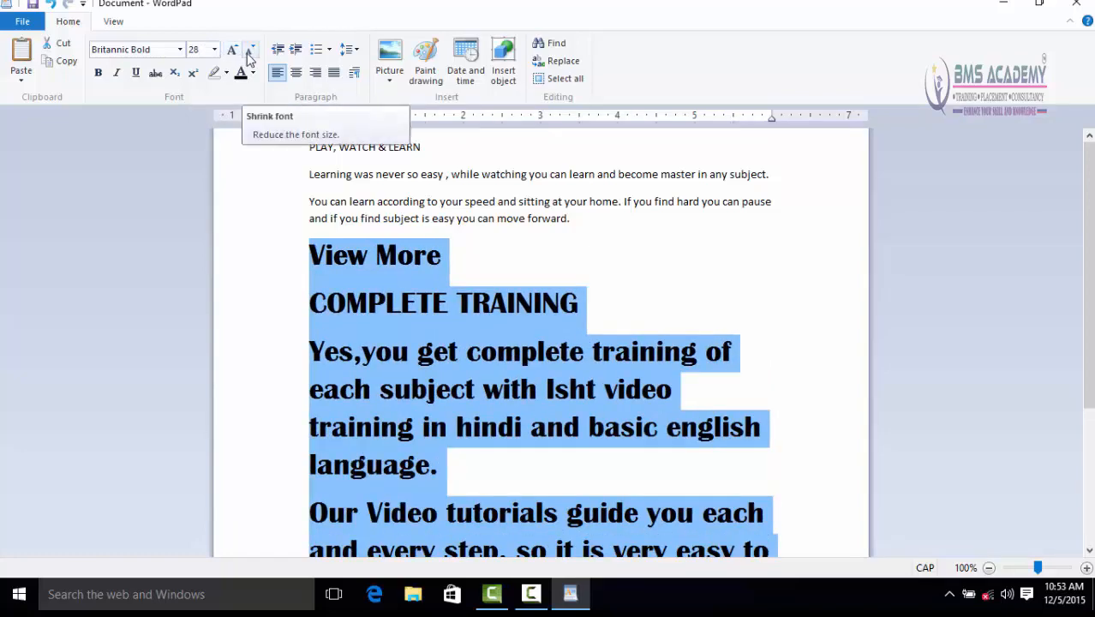
# Reduce the selected text's font size step by step to 16
pyautogui.click(249, 51)
pyautogui.click(250, 51)
pyautogui.click(250, 52)
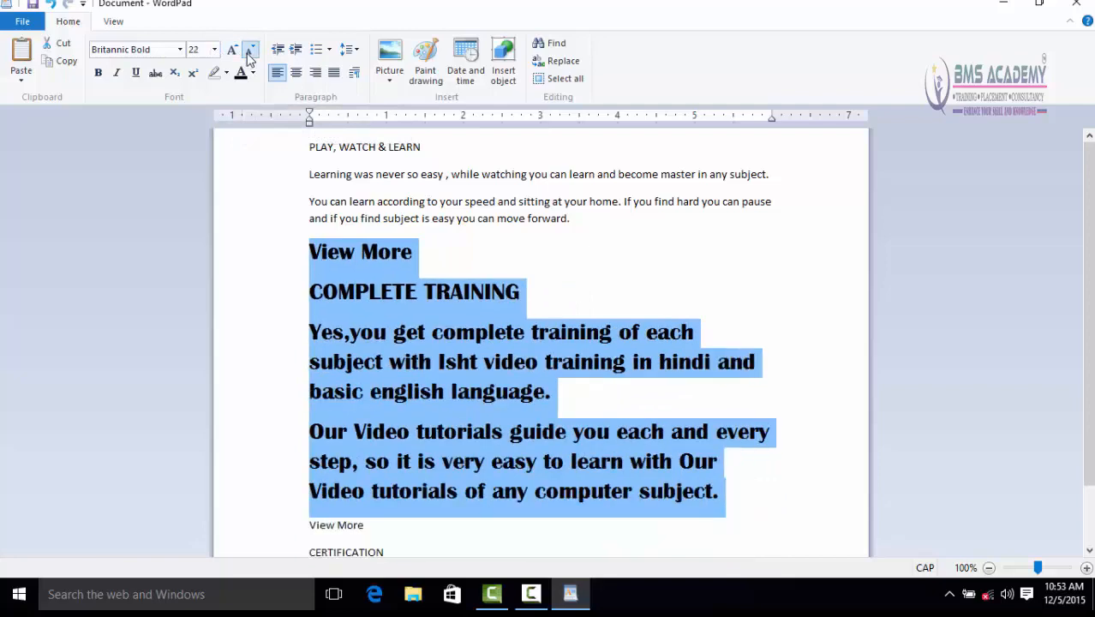
pyautogui.click(249, 52)
pyautogui.click(250, 51)
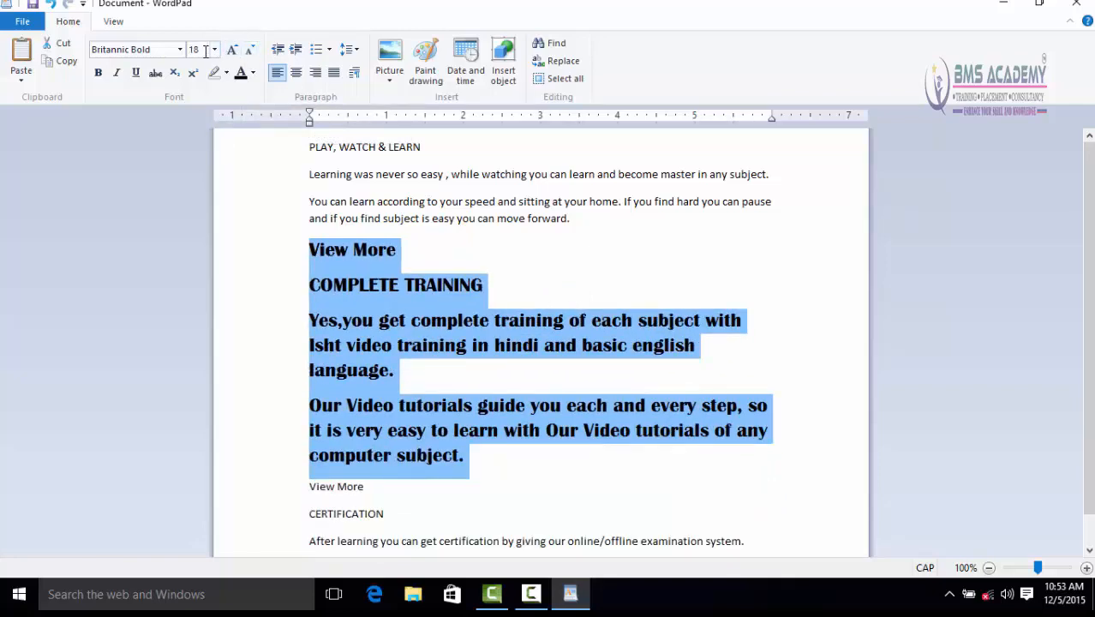
pyautogui.click(250, 52)
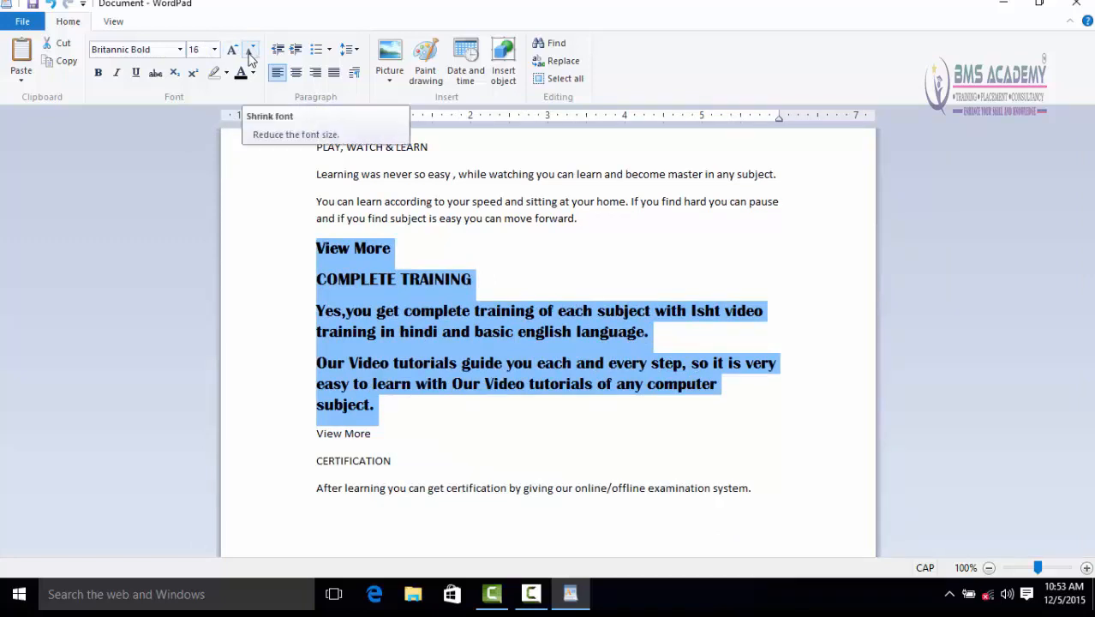
# Apply bold to the selected COMPLETE TRAINING block and remove it again, twice
pyautogui.click(103, 74)
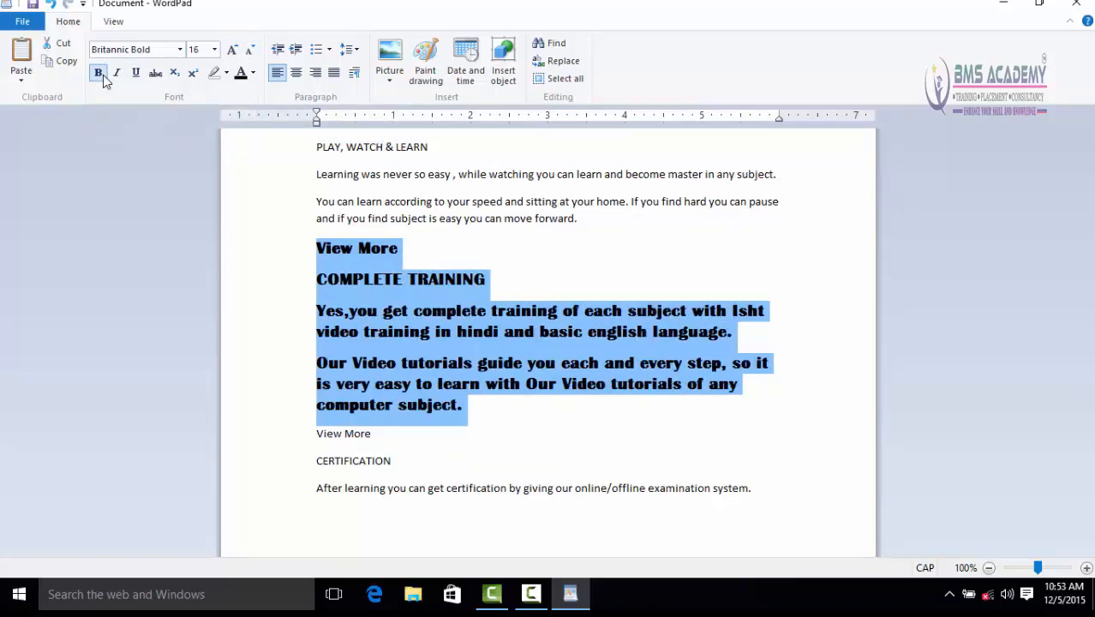
pyautogui.click(101, 76)
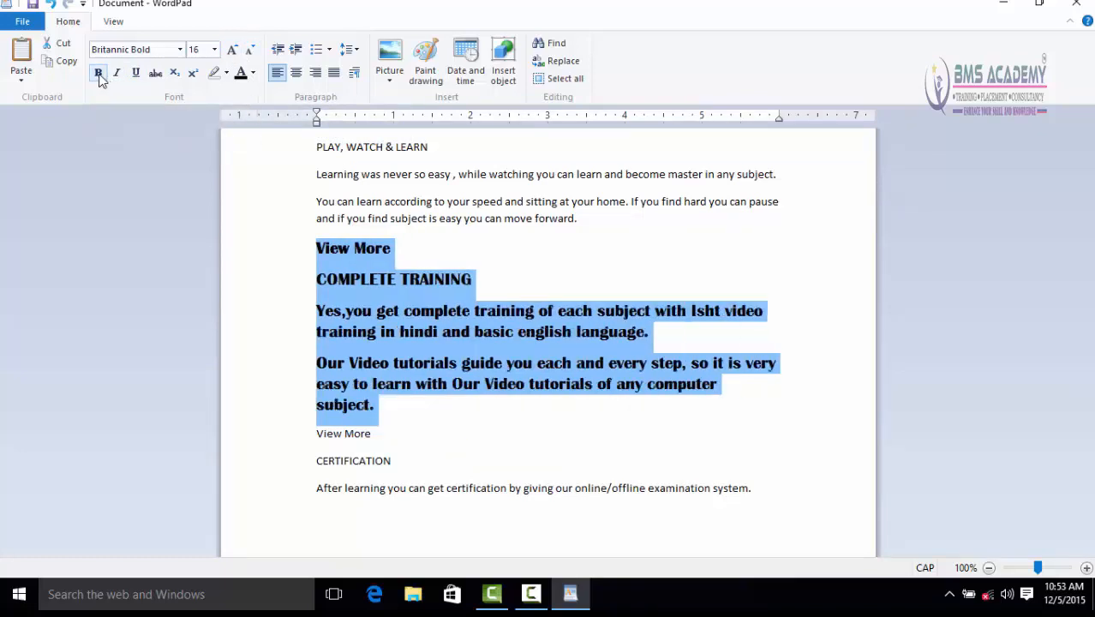
pyautogui.click(100, 75)
pyautogui.click(99, 75)
# Apply italics to the selected COMPLETE TRAINING block and remove them again, twice
pyautogui.click(117, 75)
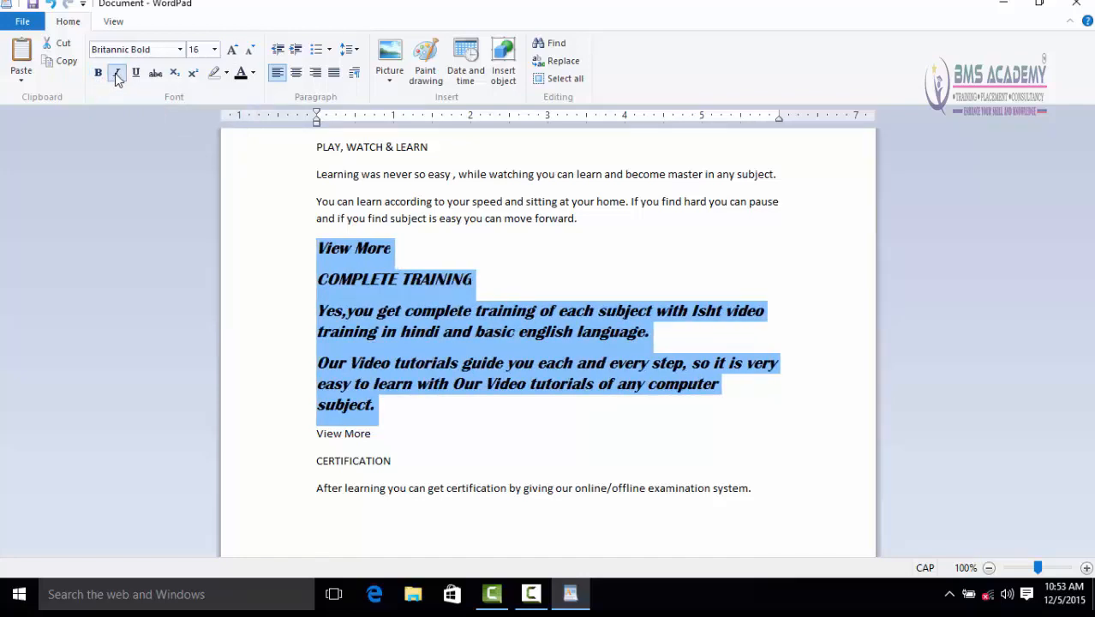
pyautogui.click(117, 74)
pyautogui.click(118, 75)
pyautogui.click(117, 74)
# Apply underline, strikethrough and bold in turn to the selected block, removing each one again
pyautogui.click(137, 75)
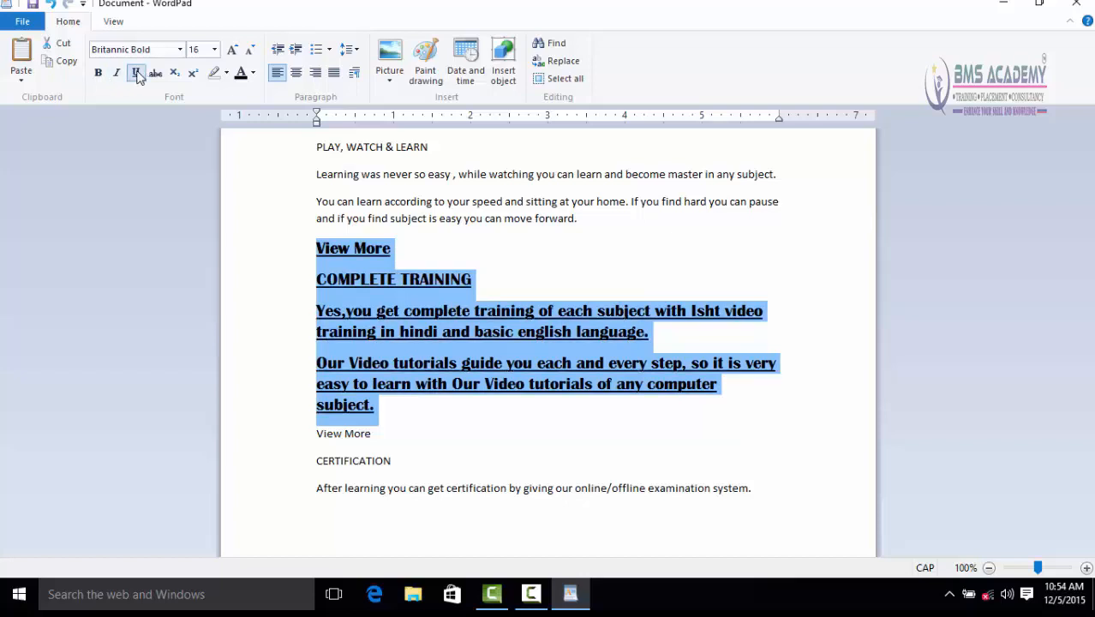
pyautogui.click(138, 74)
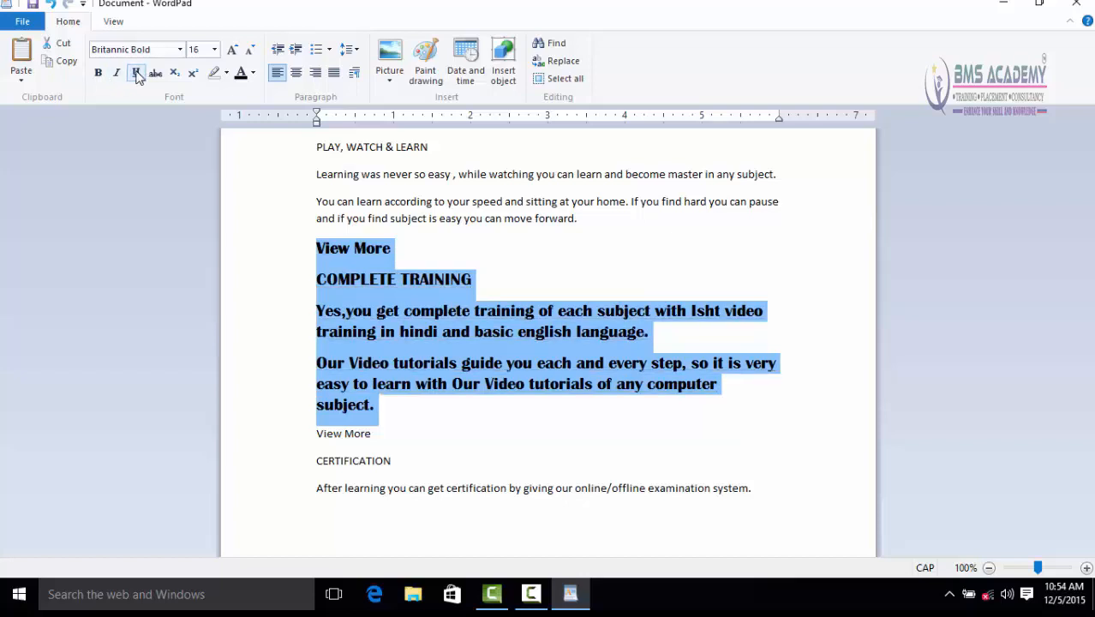
pyautogui.click(155, 75)
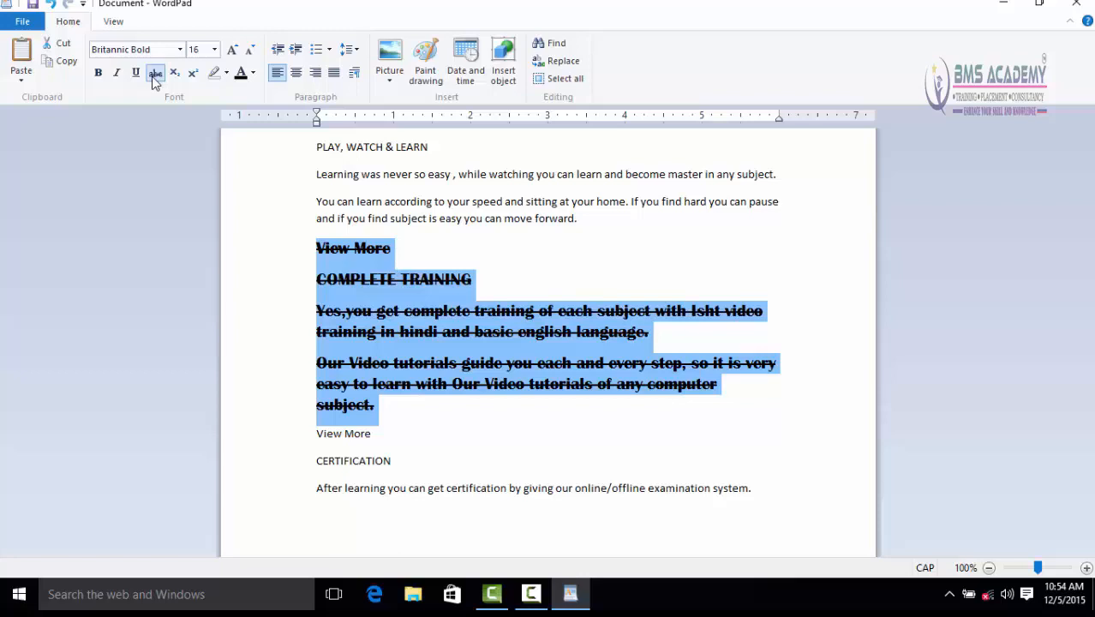
pyautogui.click(156, 75)
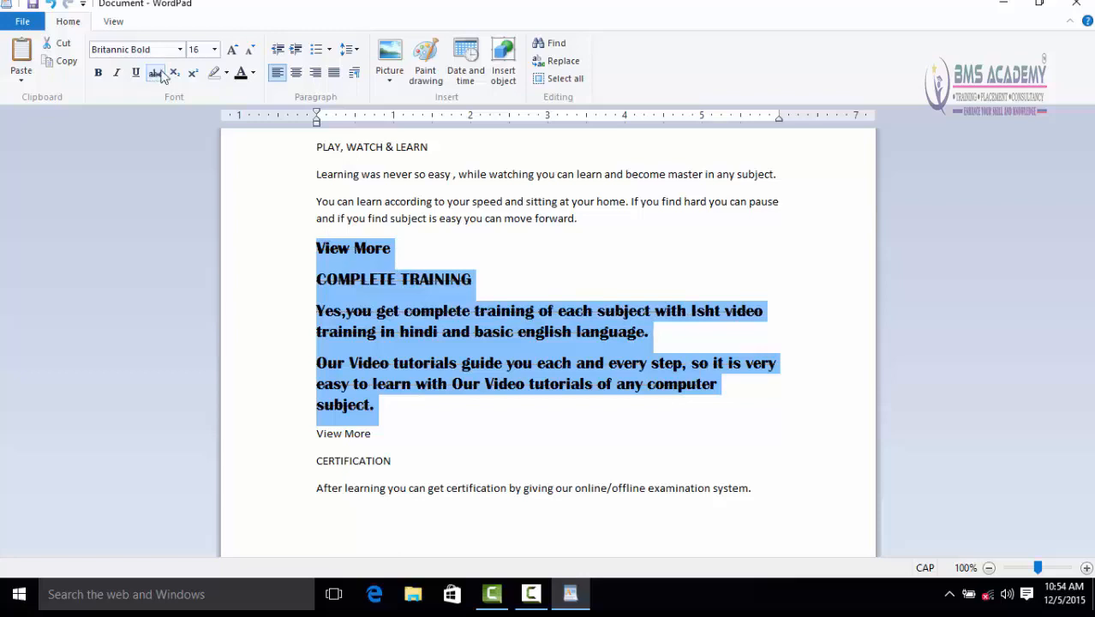
pyautogui.click(99, 76)
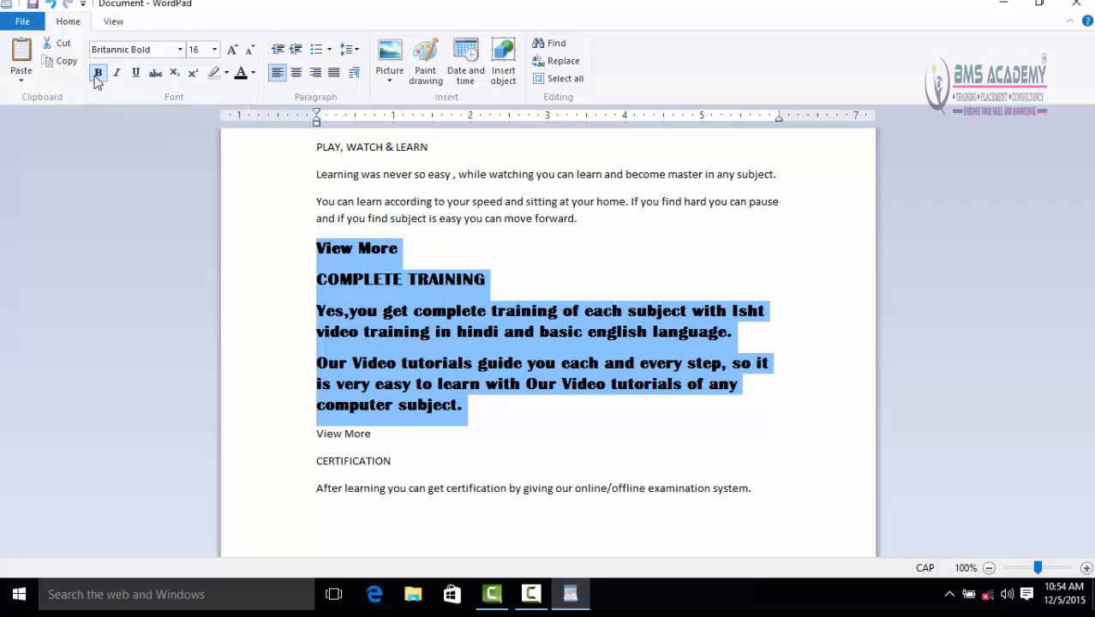
pyautogui.click(98, 74)
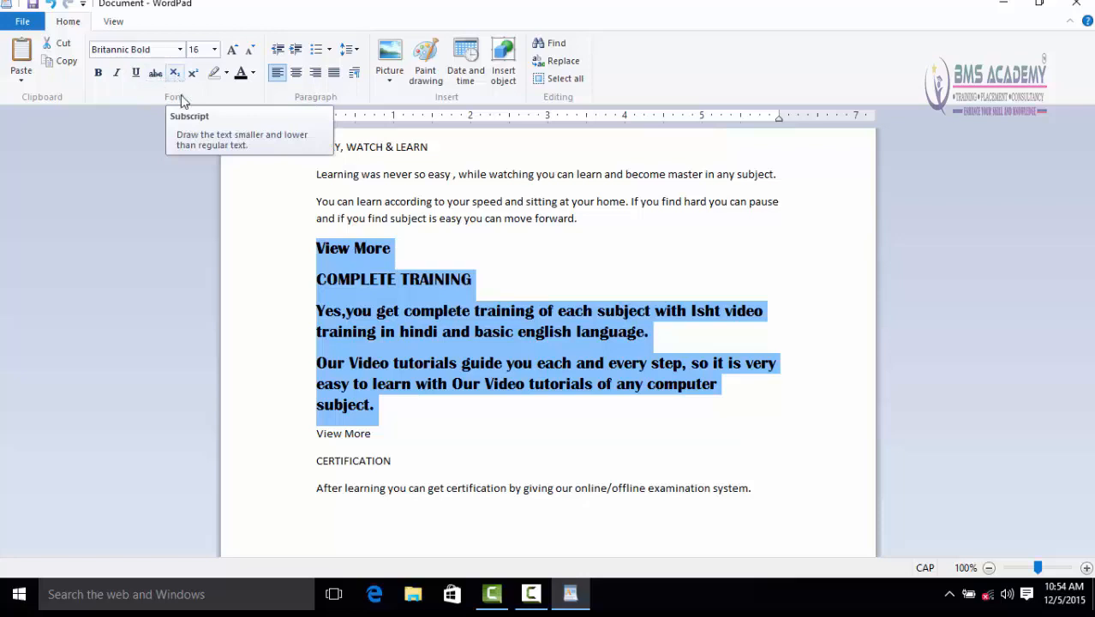
# Add a new line reading "LOG10" below the last CERTIFICATION paragraph
pyautogui.click(499, 455)
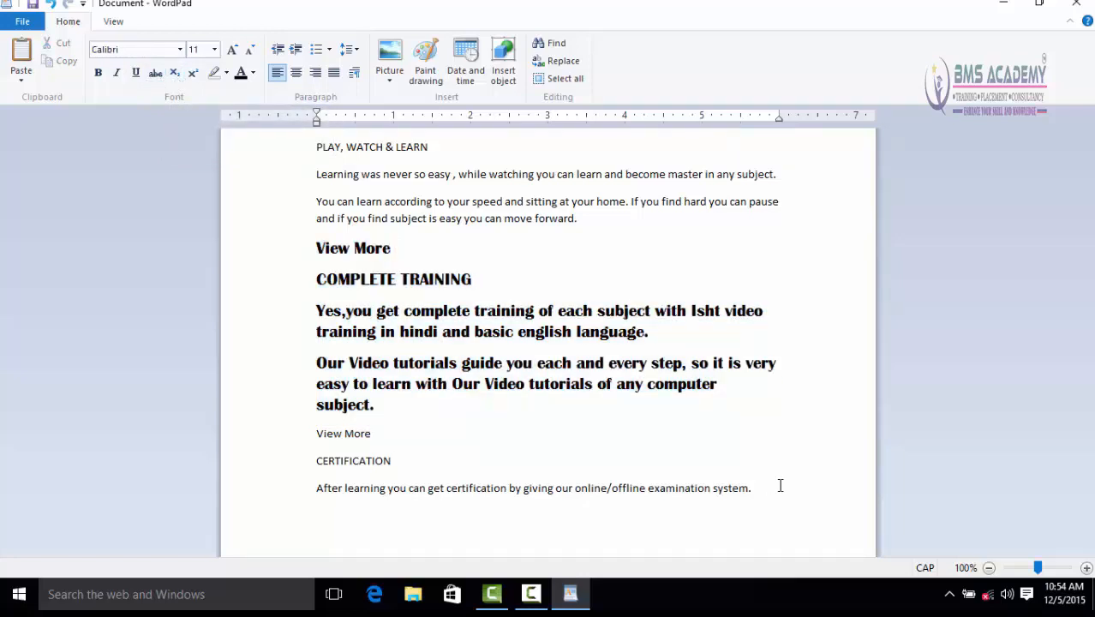
pyautogui.press('Return')
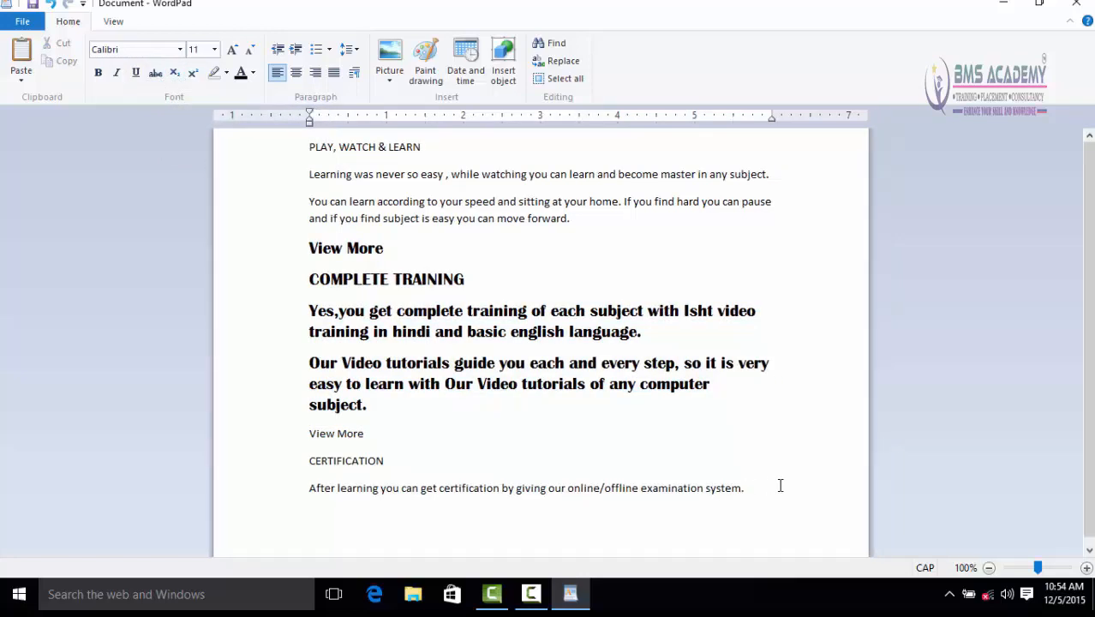
pyautogui.write('LOG10')
# Format the 10 in "LOG10" as subscript
pyautogui.doubleClick(341, 517)
pyautogui.click(353, 517)
pyautogui.moveTo(329, 516); pyautogui.dragTo(342, 513)
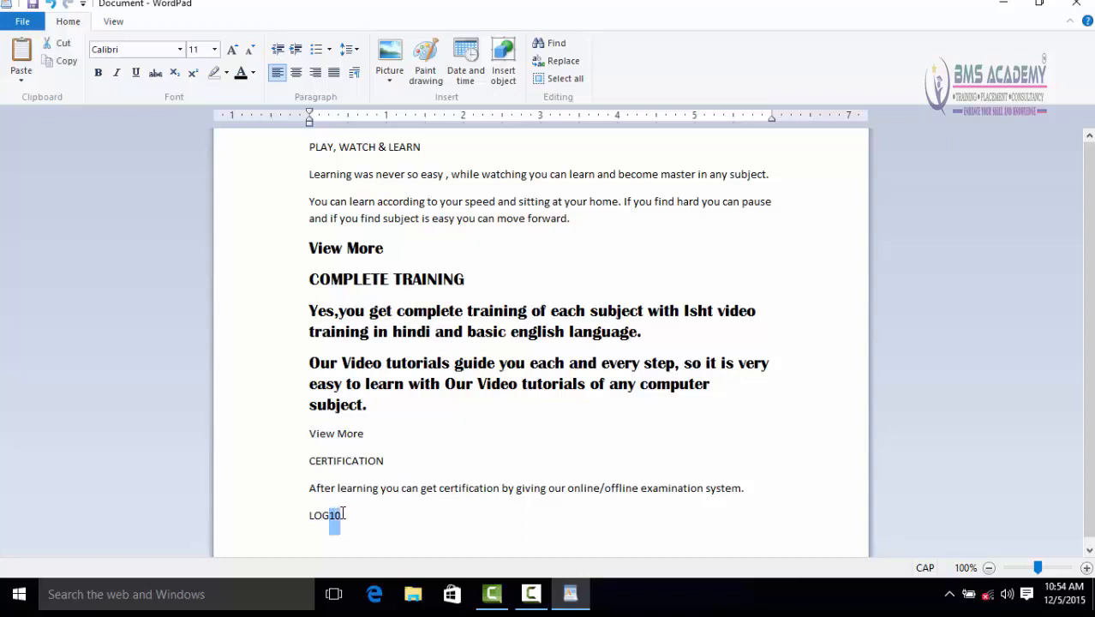
pyautogui.click(175, 75)
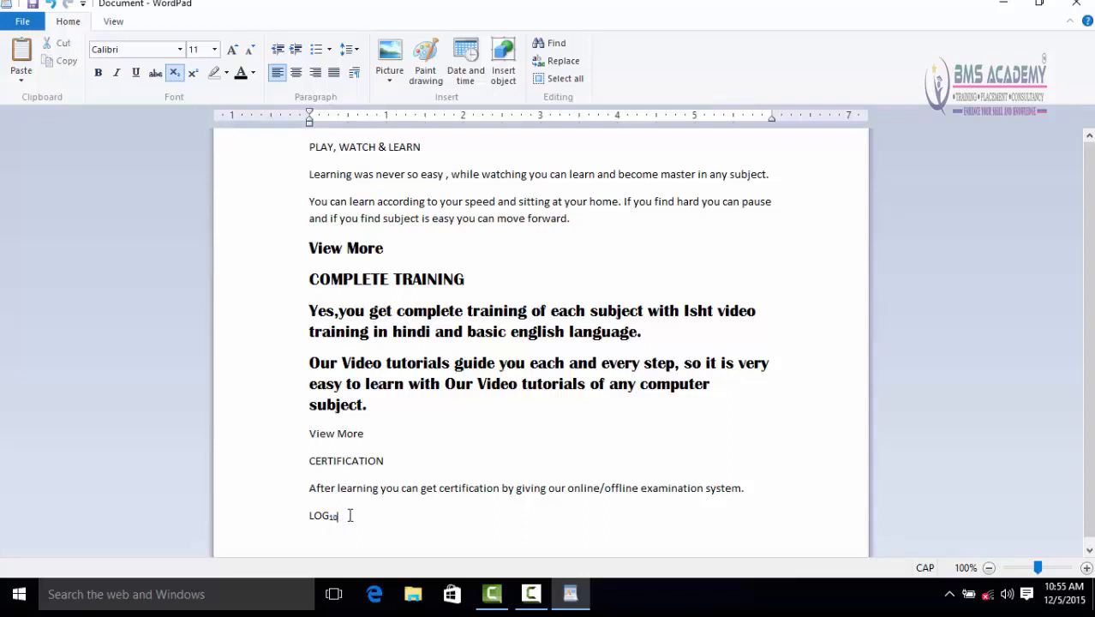
# Remove the subscript formatting from the 10 in "LOG10"
pyautogui.click(340, 515)
pyautogui.doubleClick(340, 515)
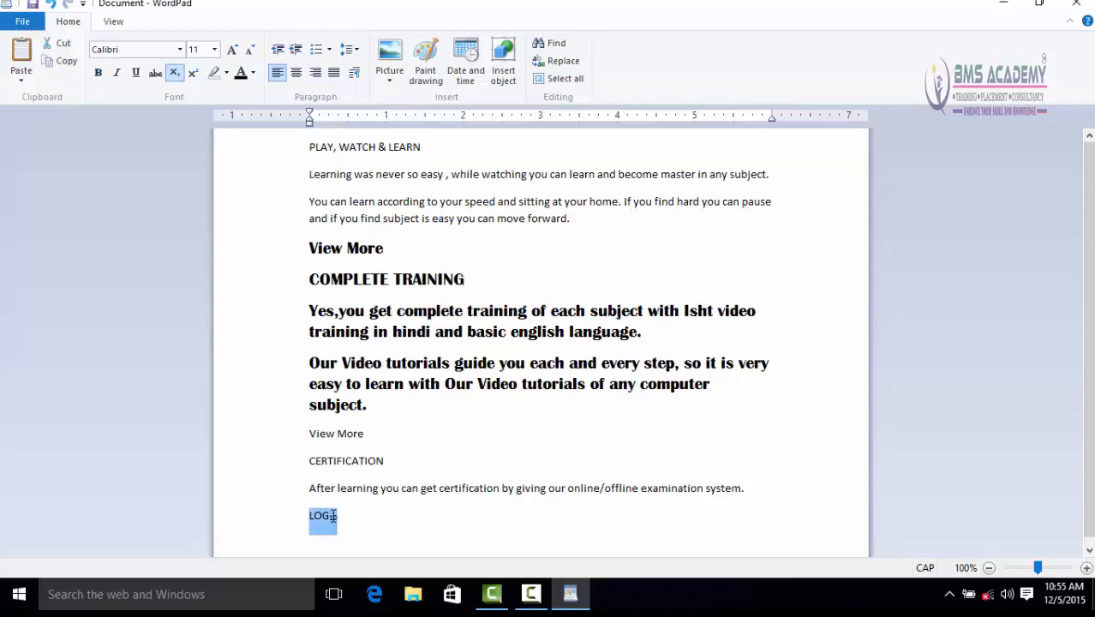
pyautogui.click(340, 514)
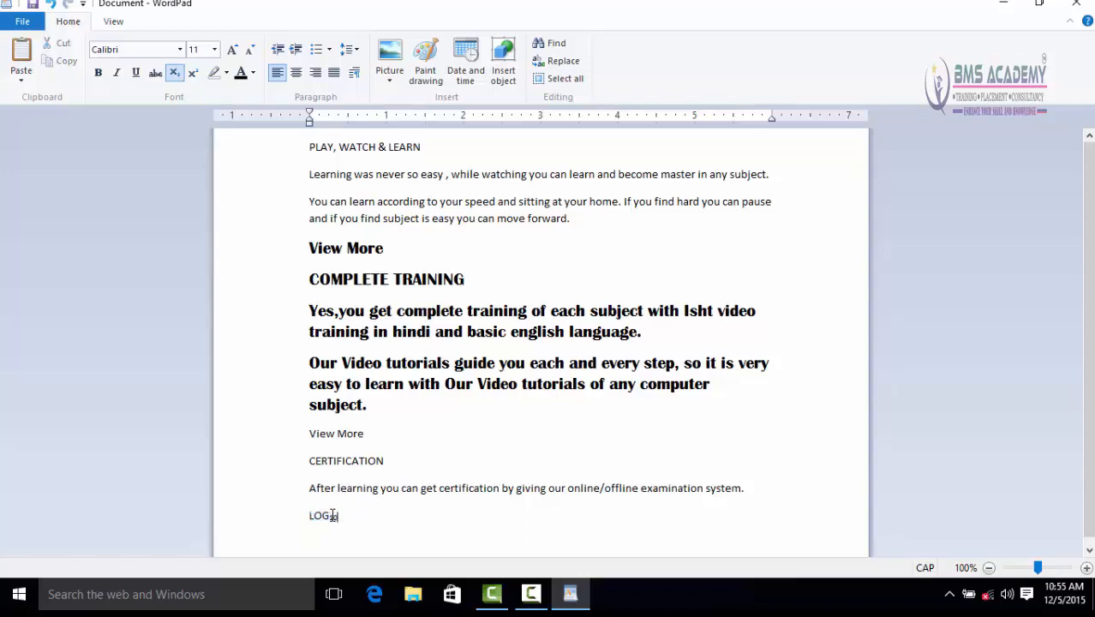
pyautogui.doubleClick(333, 515)
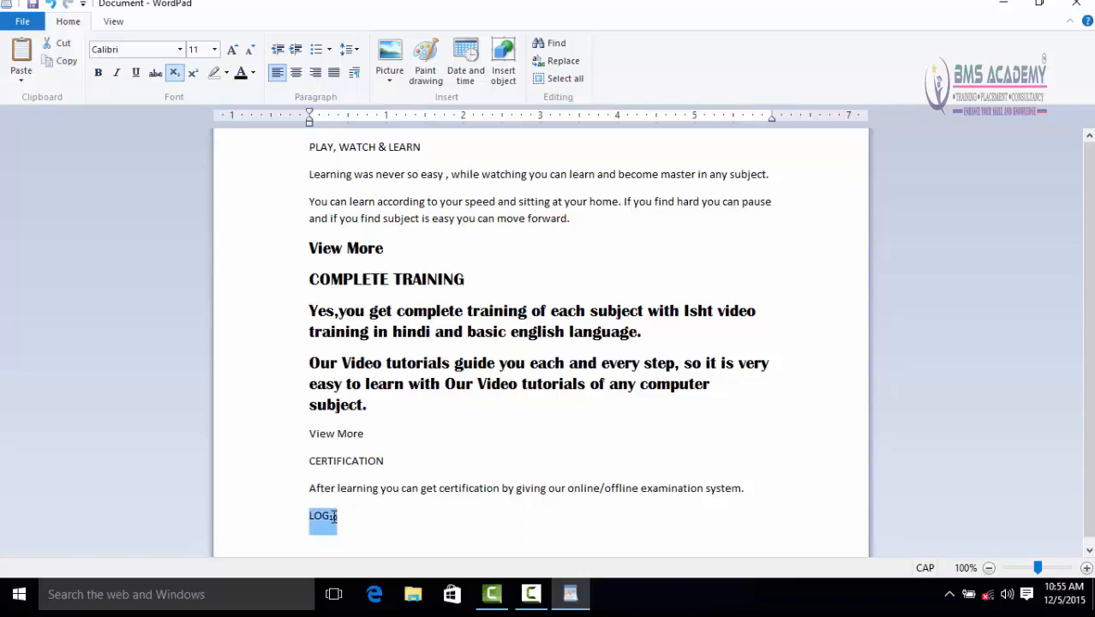
pyautogui.click(336, 516)
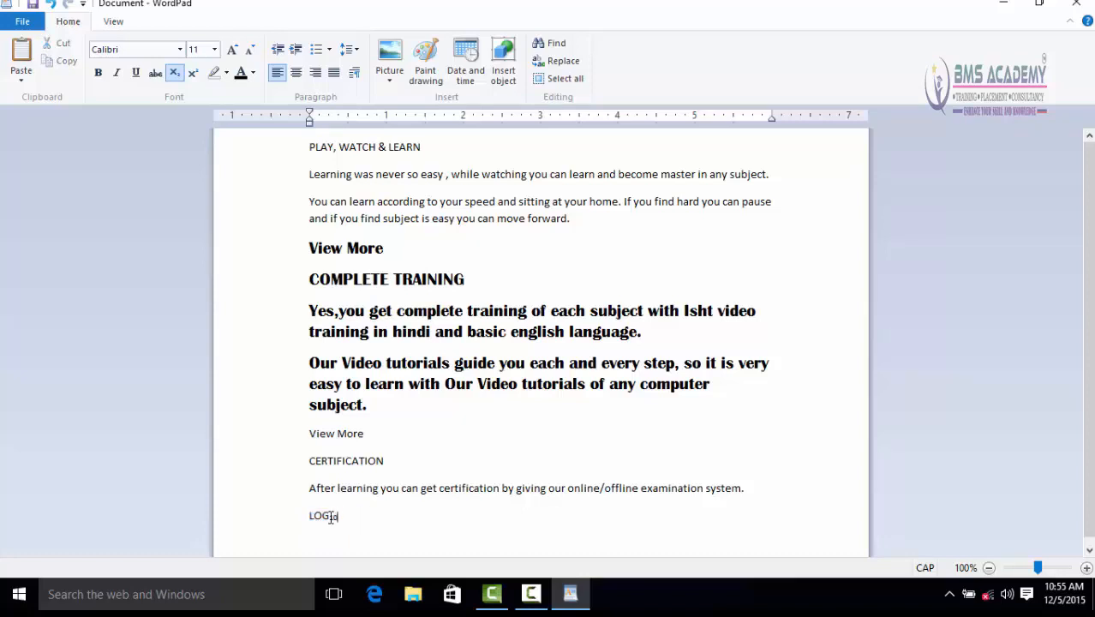
pyautogui.moveTo(329, 516); pyautogui.dragTo(339, 517)
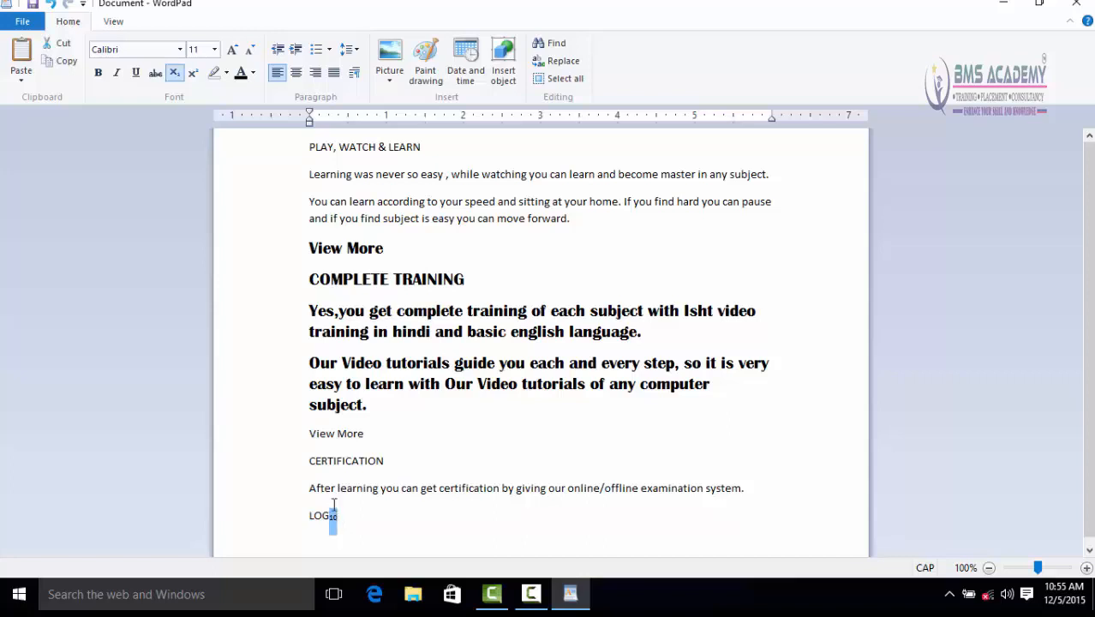
pyautogui.click(173, 75)
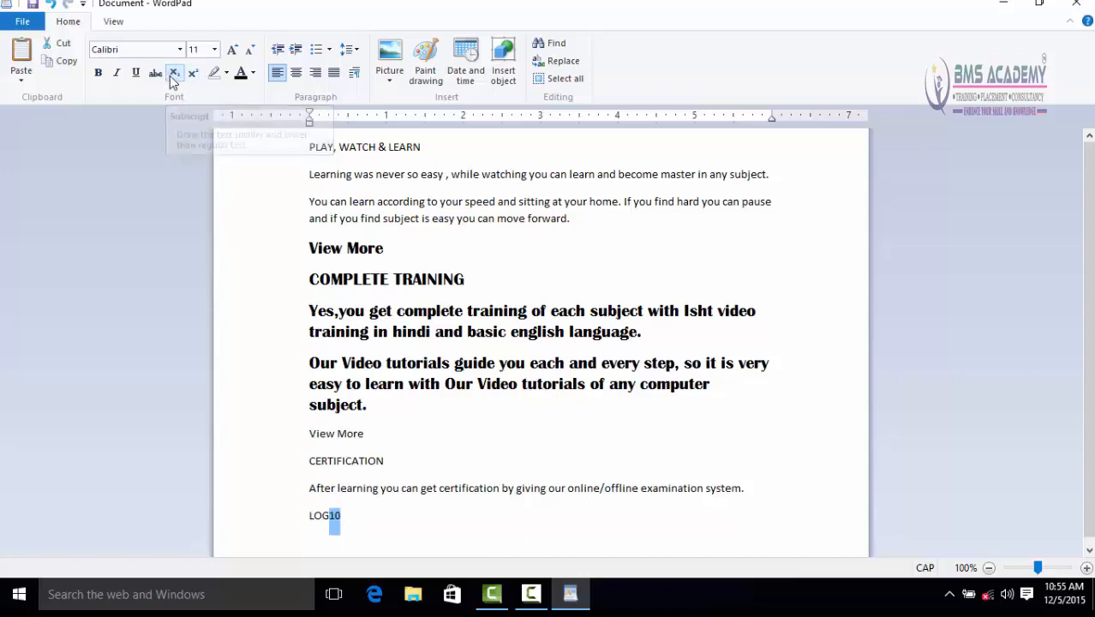
# Add a new line reading "28" below "LOG10" and format its 8 as superscript
pyautogui.click(370, 518)
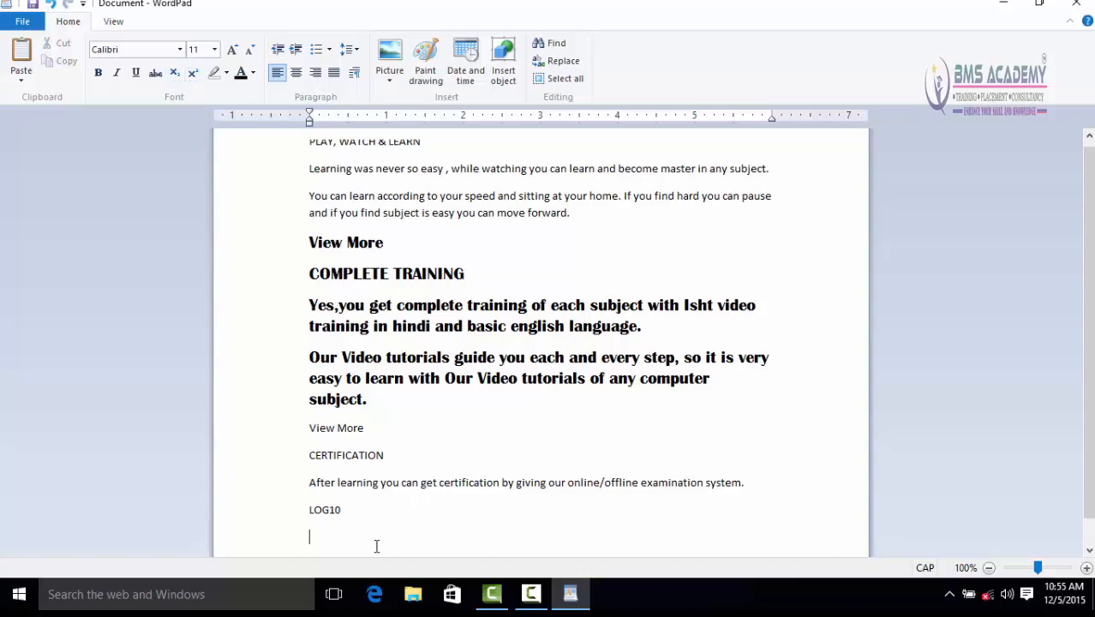
pyautogui.write('28')
pyautogui.moveTo(313, 536); pyautogui.dragTo(321, 540)
pyautogui.click(194, 73)
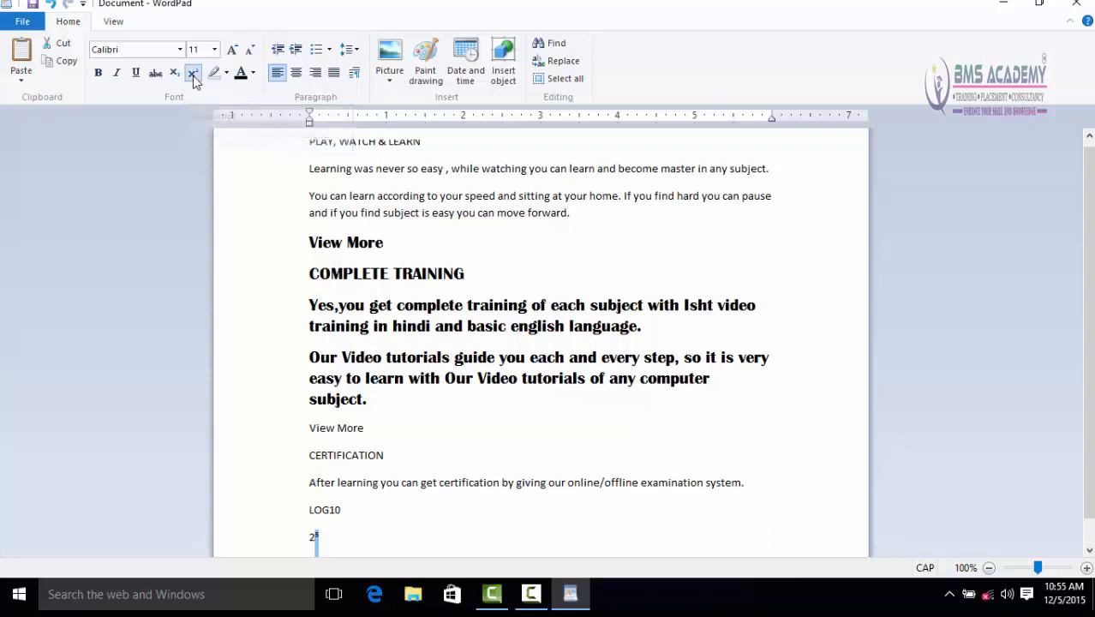
# Remove the superscript formatting from the 8 in the last line and deselect it
pyautogui.scroll(-1, 286, 379)
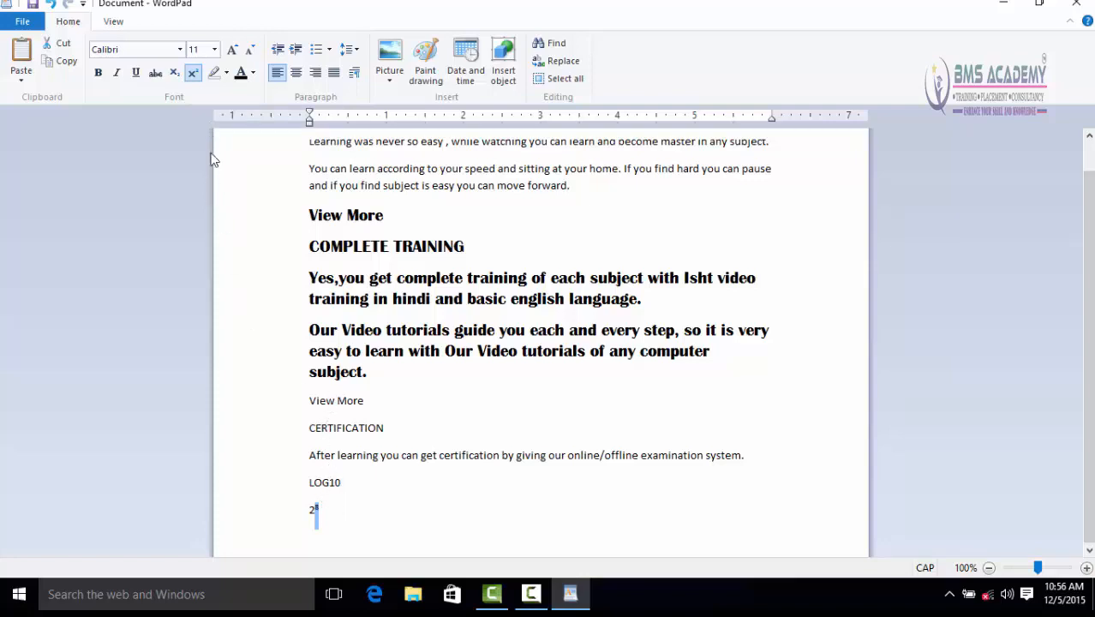
pyautogui.click(195, 74)
pyautogui.click(360, 505)
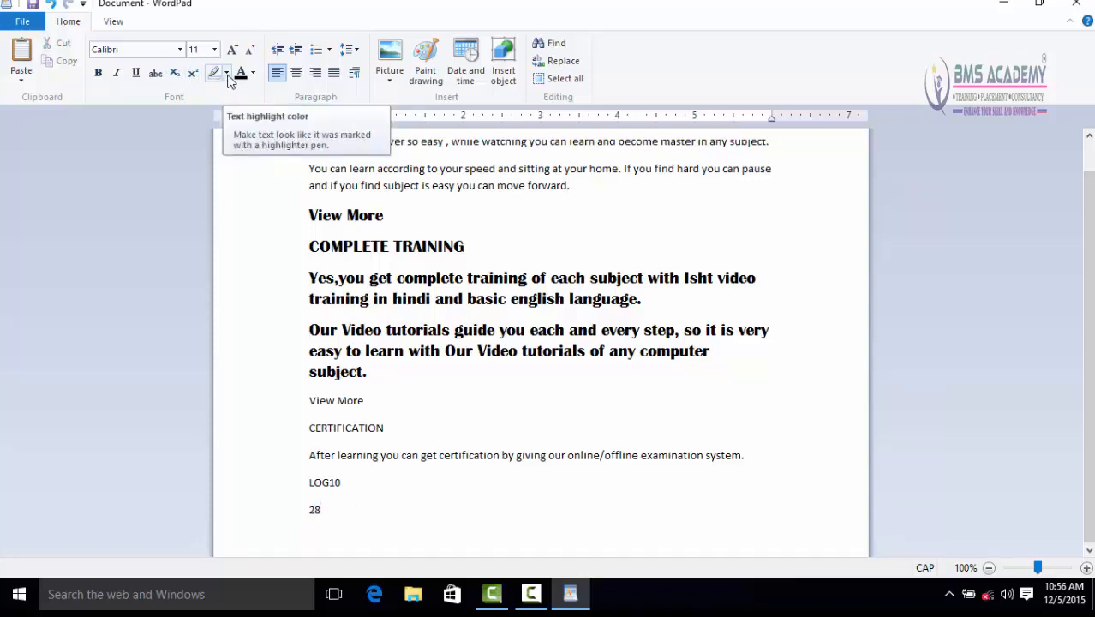
pyautogui.scroll(1, 378, 213)
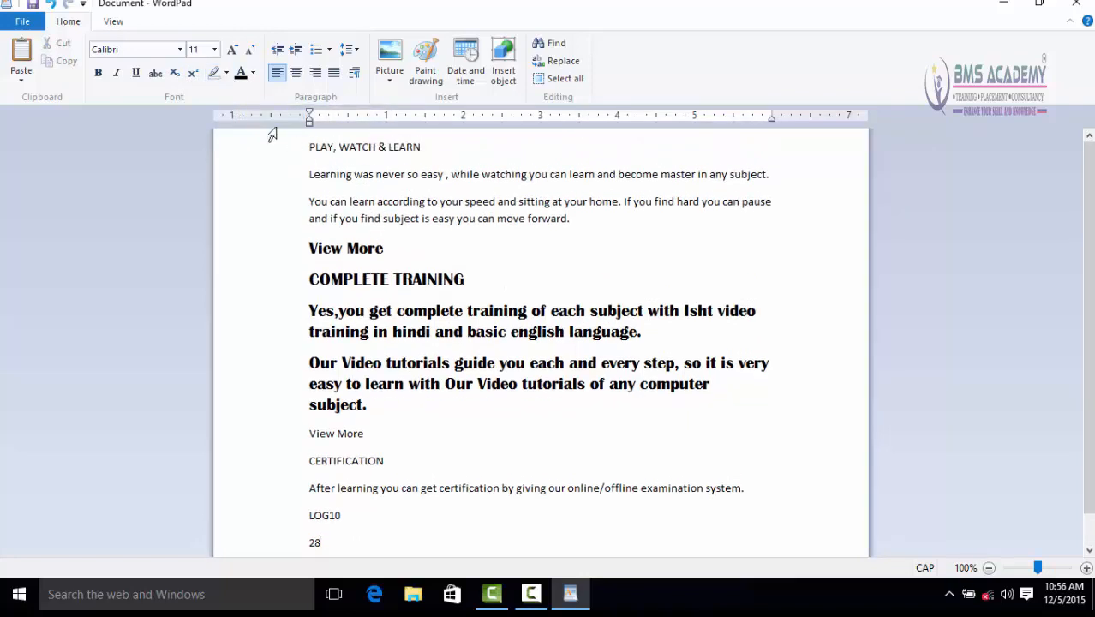
pyautogui.click(228, 75)
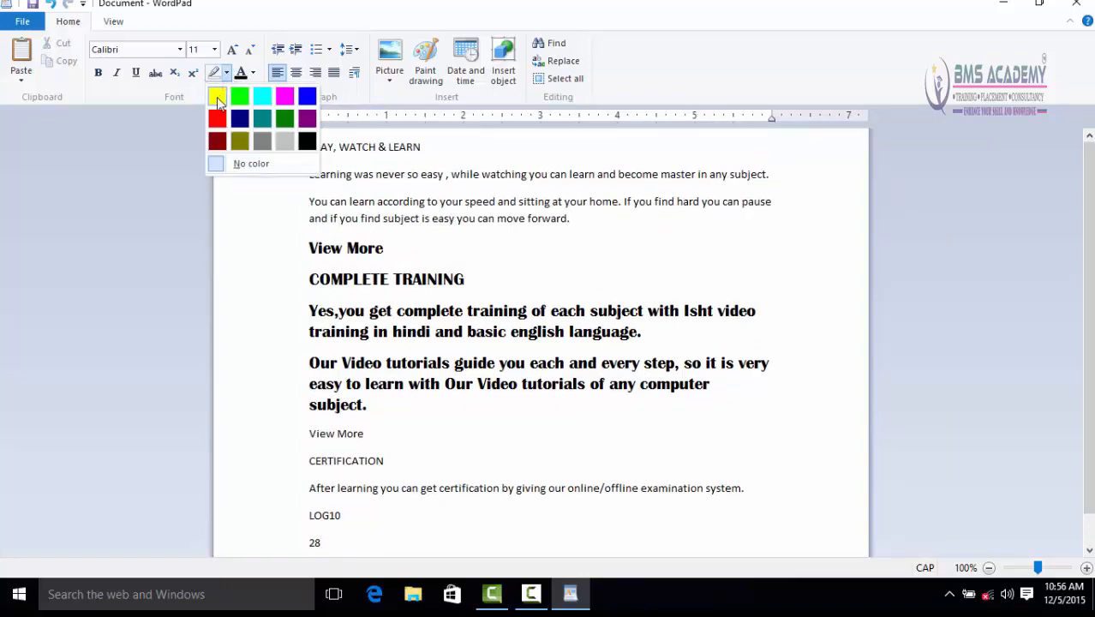
pyautogui.click(217, 100)
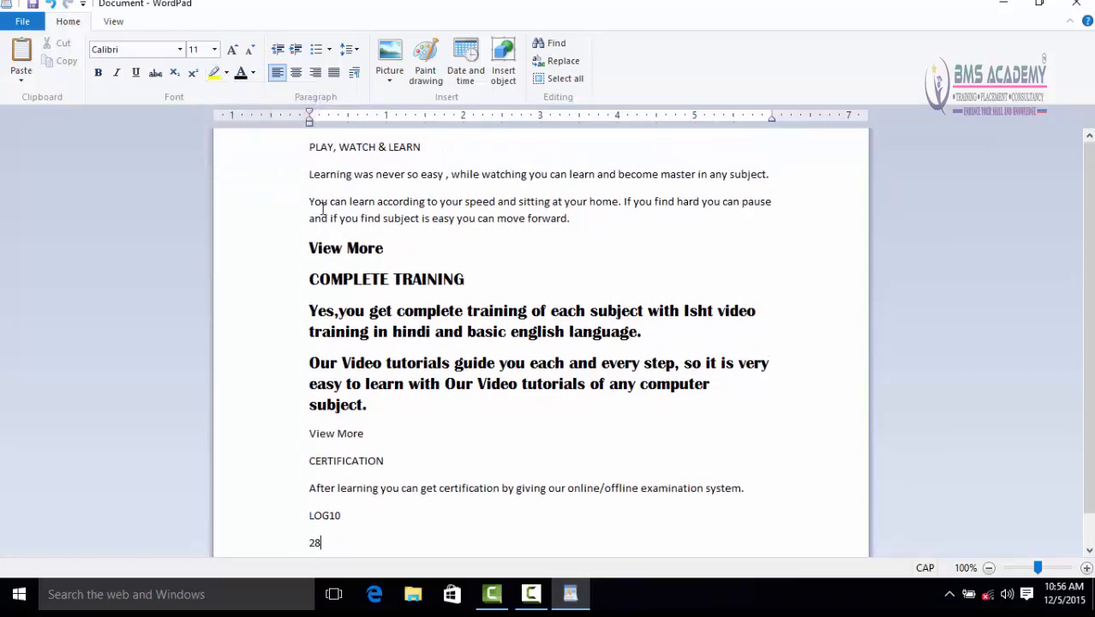
pyautogui.moveTo(309, 202); pyautogui.dragTo(377, 204)
pyautogui.click(374, 210)
pyautogui.click(227, 73)
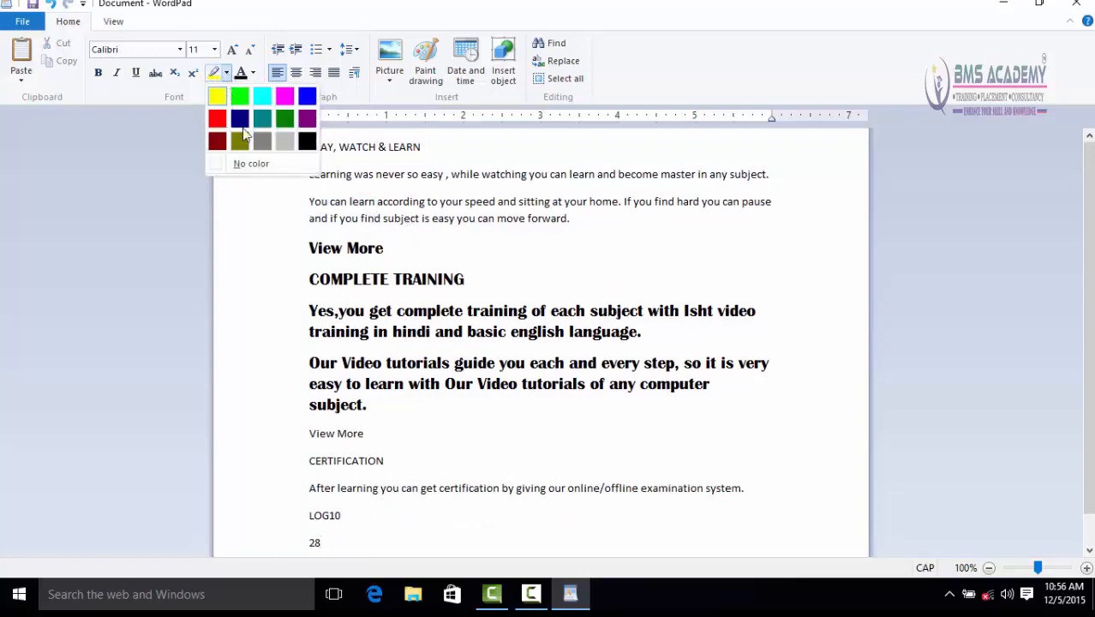
pyautogui.click(249, 163)
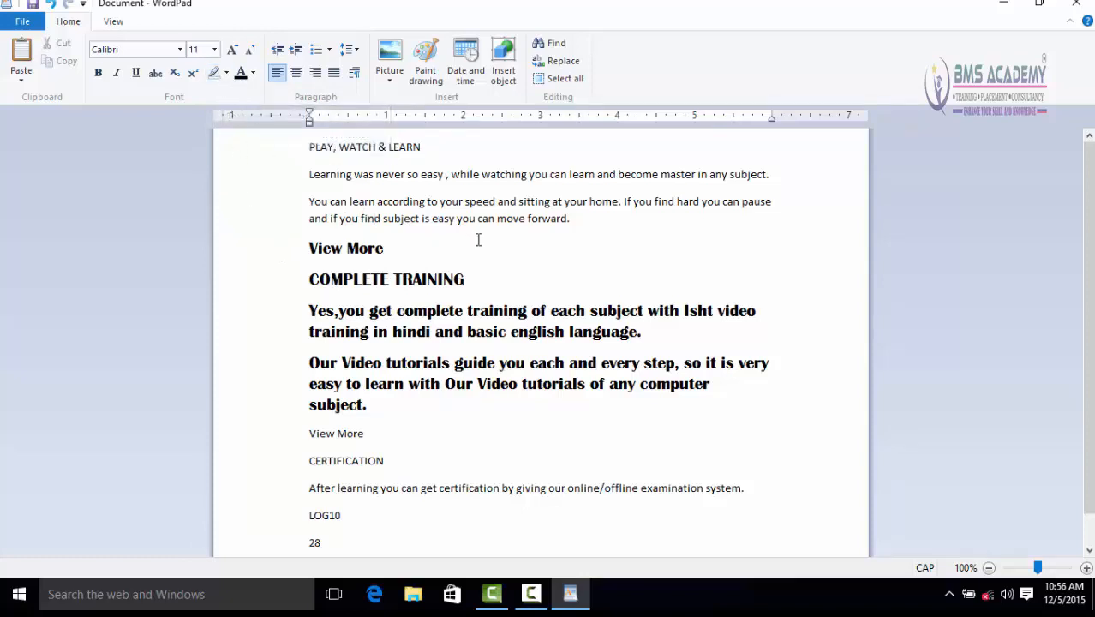
# Highlight the text from "PLAY, WATCH & LEARN" through "you can move forward." in yellow
pyautogui.moveTo(571, 218); pyautogui.dragTo(298, 152)
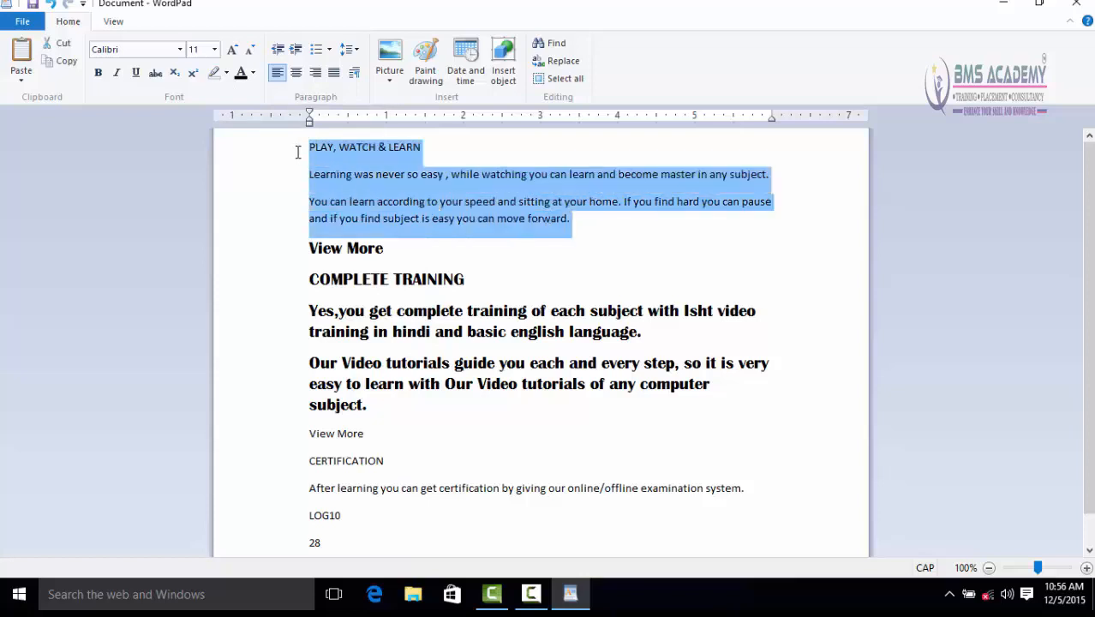
pyautogui.click(227, 74)
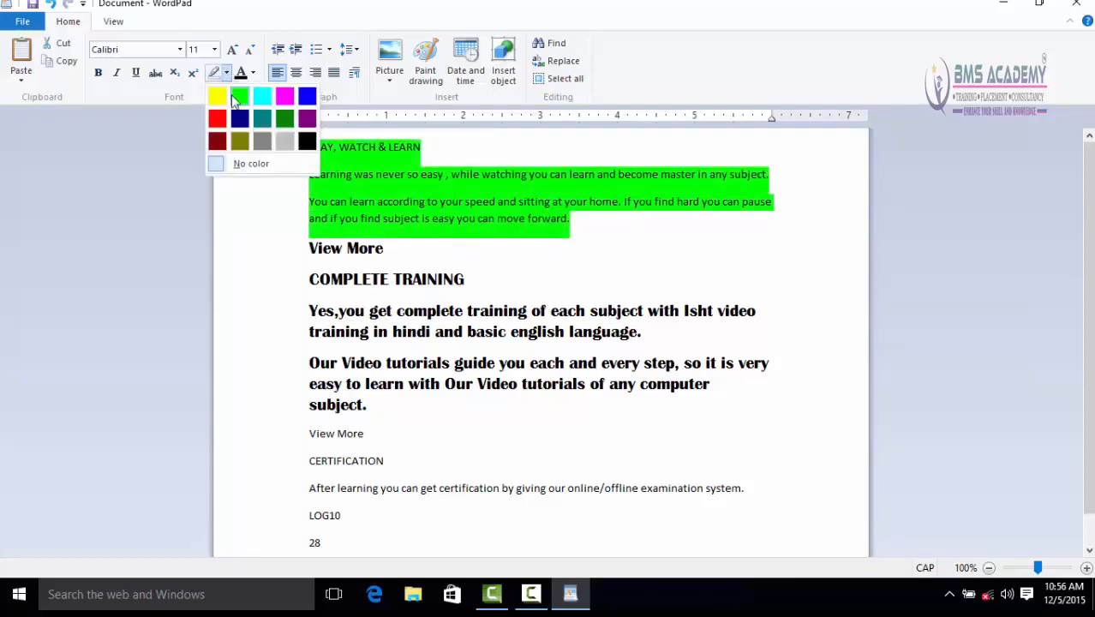
pyautogui.click(227, 74)
pyautogui.click(227, 74)
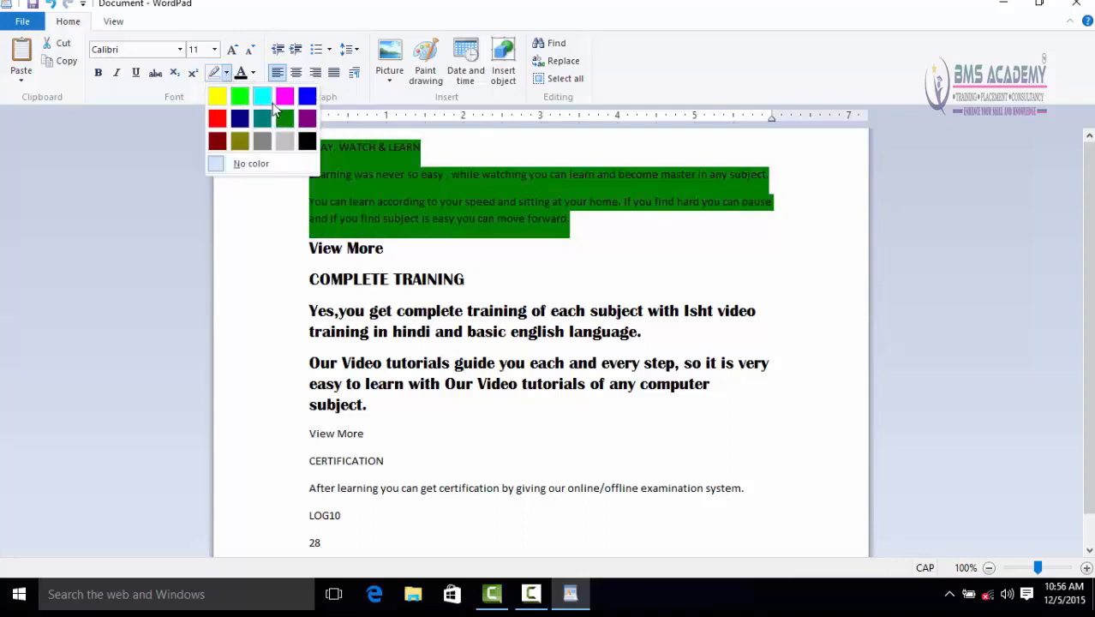
pyautogui.click(218, 97)
pyautogui.click(340, 174)
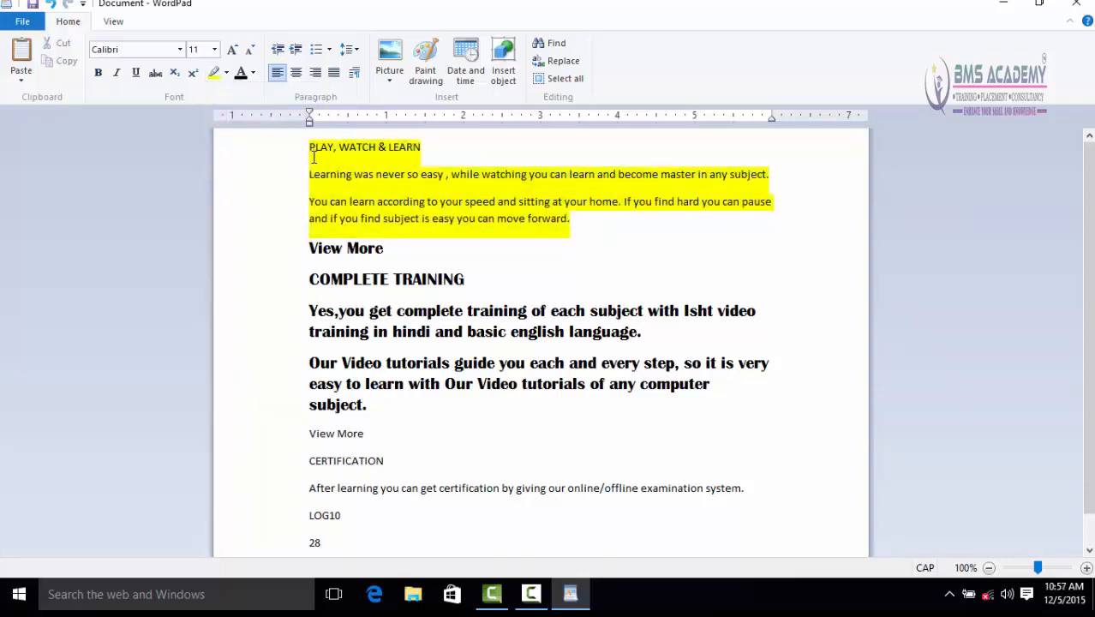
# Color the text from the bold "View More" heading through "basic english language." purple and deselect it
pyautogui.click(302, 251)
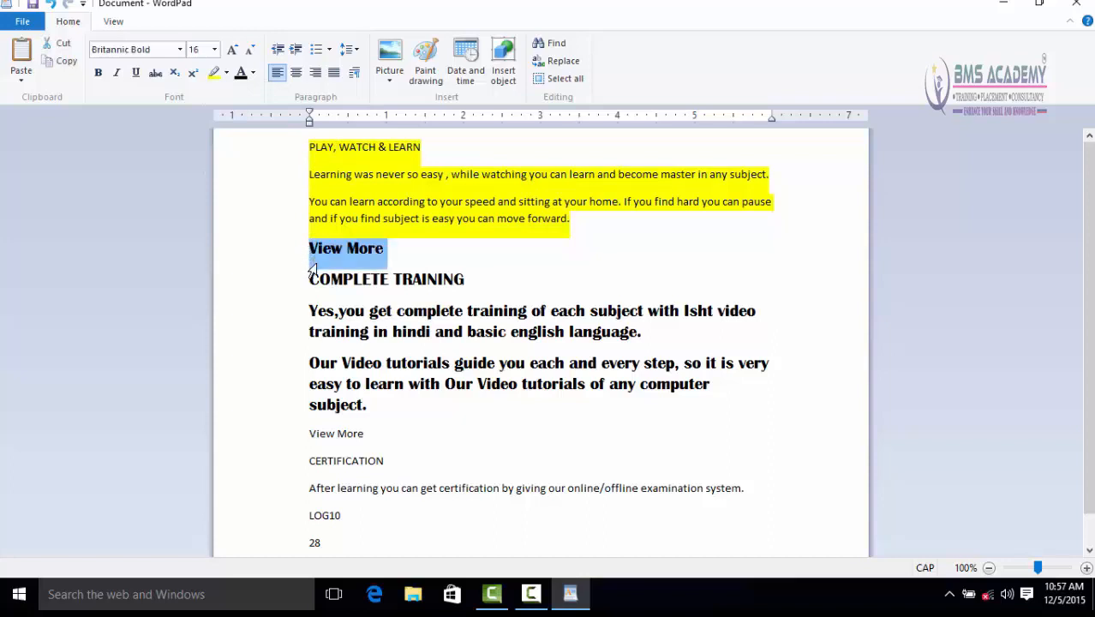
pyautogui.moveTo(312, 267); pyautogui.dragTo(330, 340)
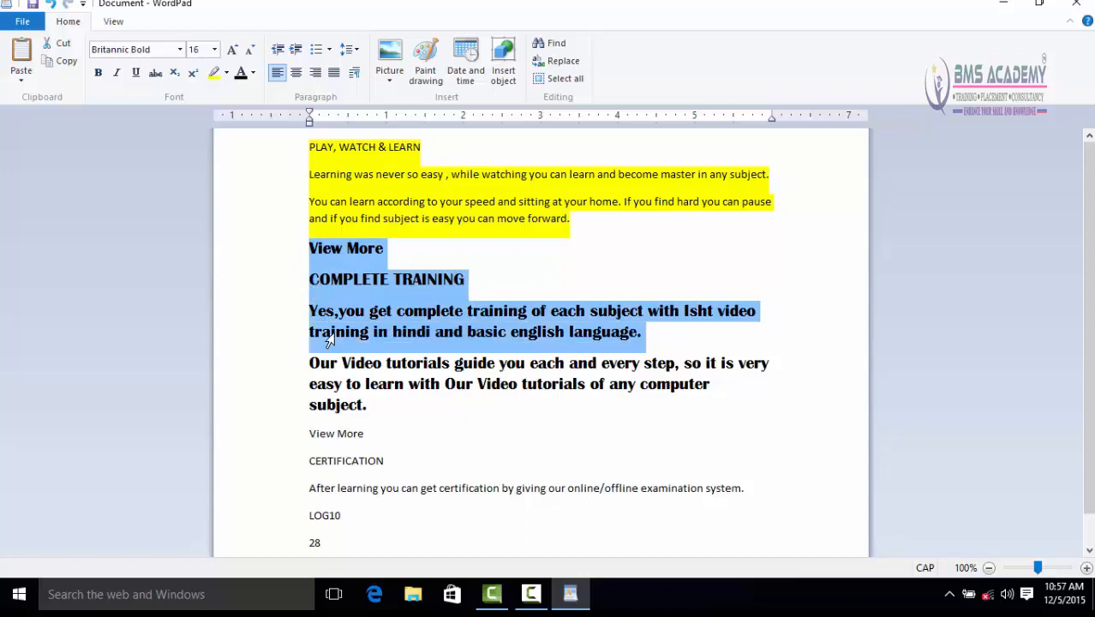
pyautogui.click(253, 74)
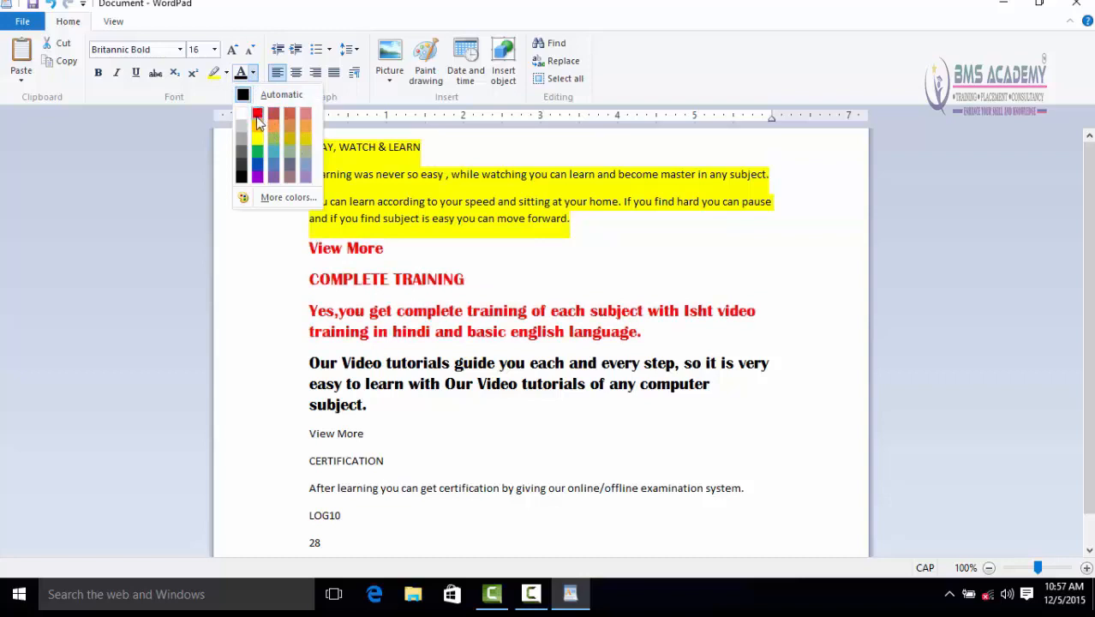
pyautogui.click(258, 178)
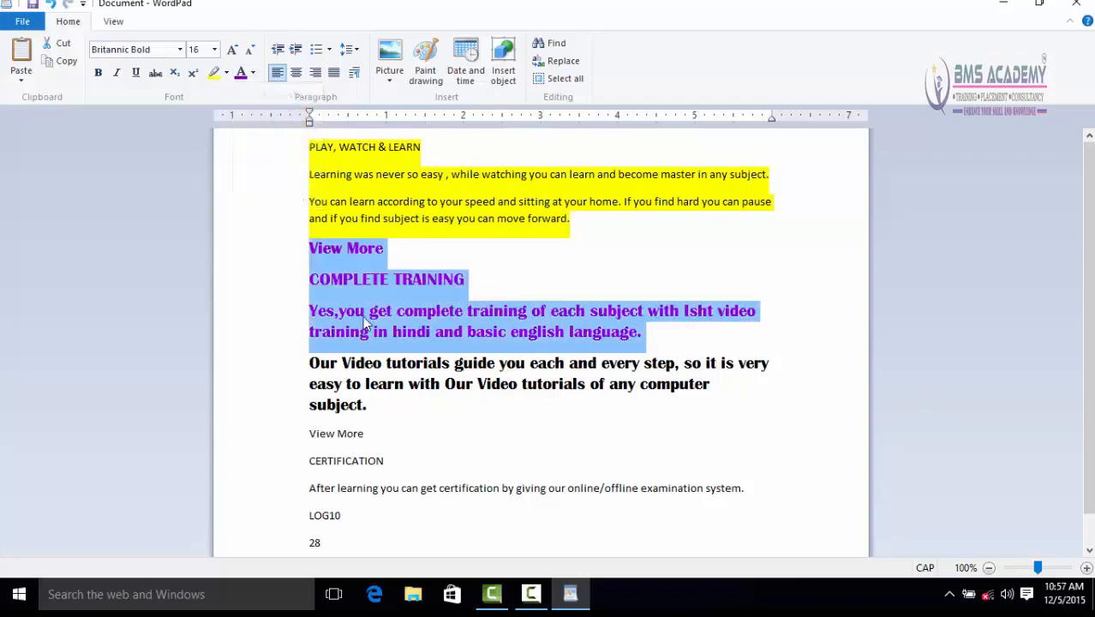
pyautogui.click(408, 345)
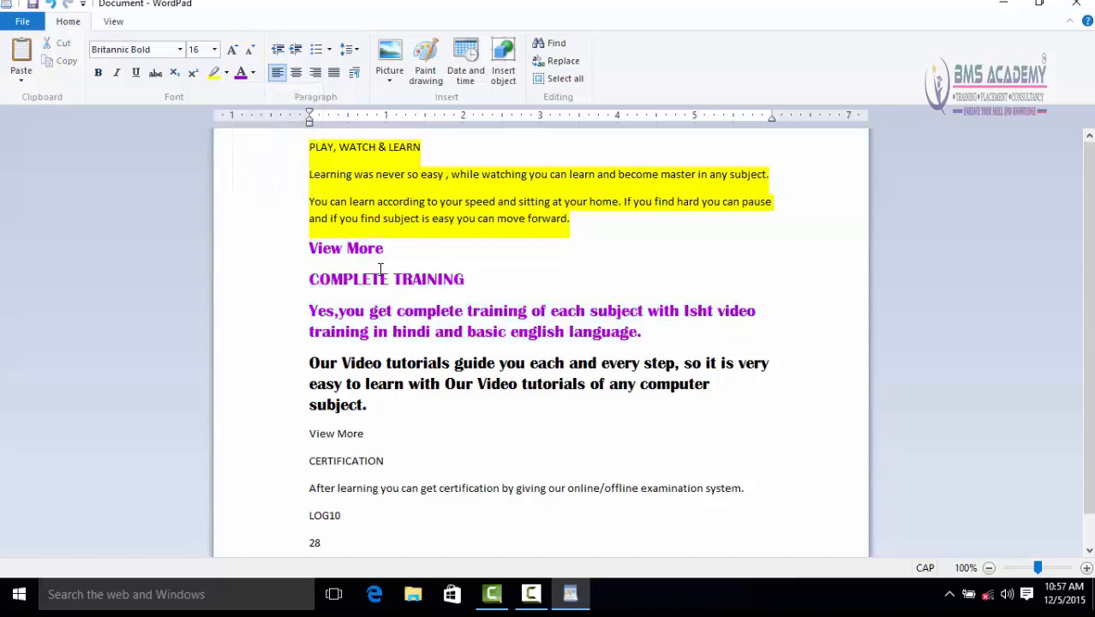
# Reset the text color from the bold "View More" heading through "basic english language." to Automatic
pyautogui.click(303, 254)
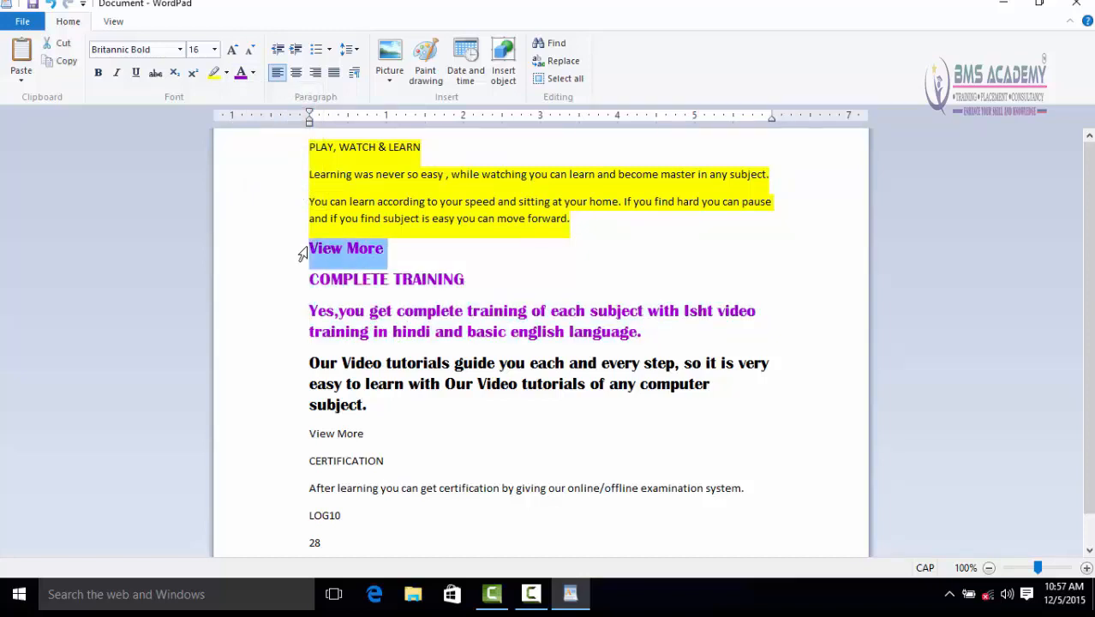
pyautogui.moveTo(303, 255); pyautogui.dragTo(599, 331)
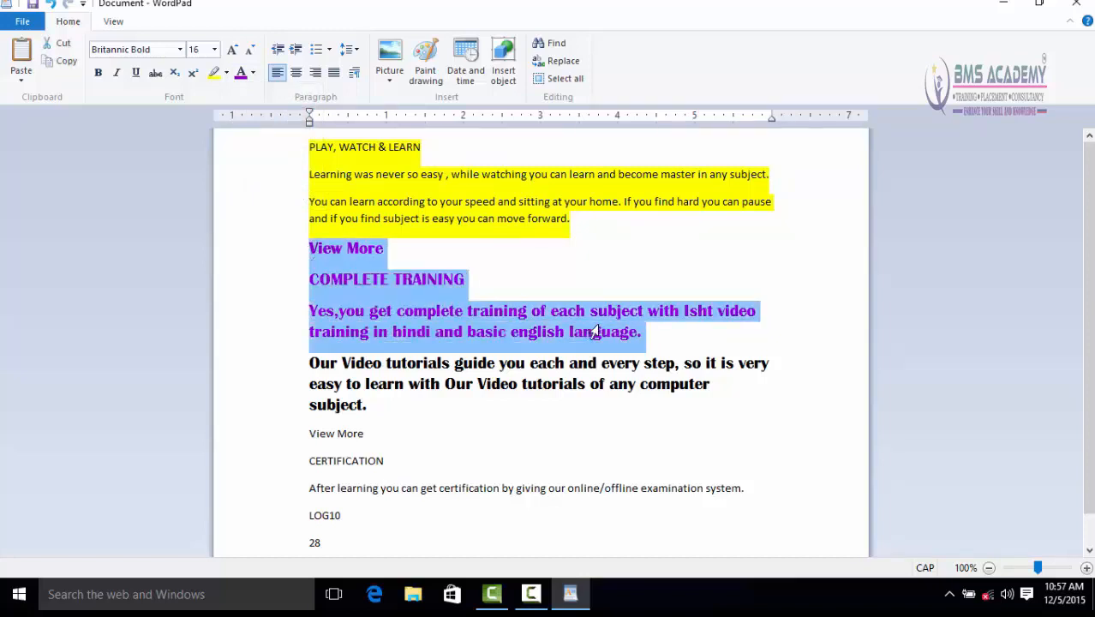
pyautogui.click(253, 73)
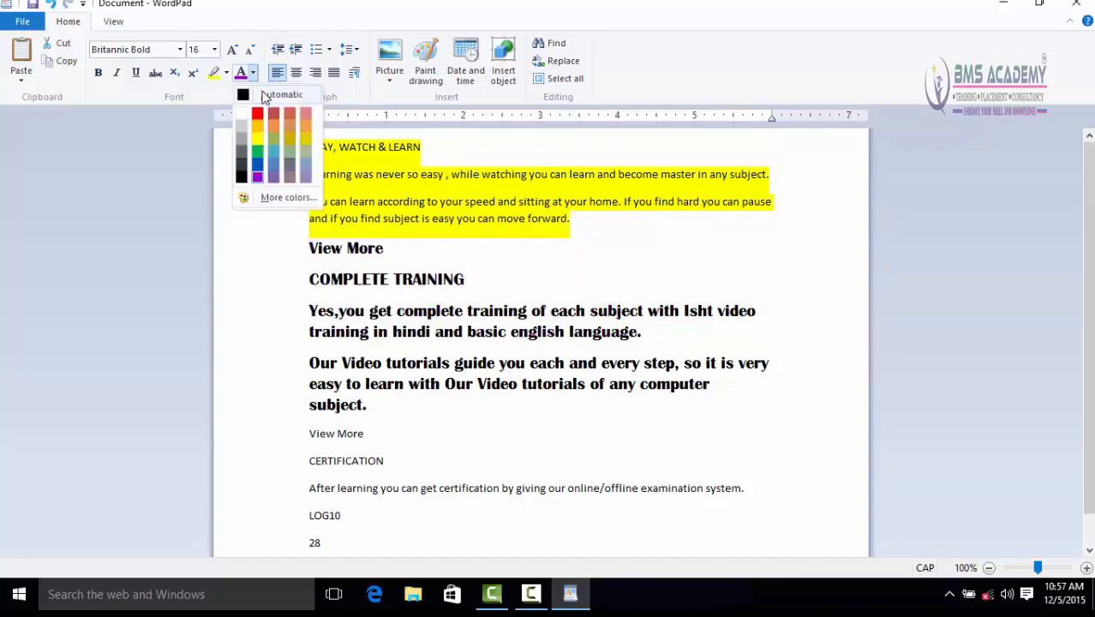
pyautogui.click(266, 95)
# Remove the highlight from the text between "PLAY, WATCH & LEARN" and "you can move forward." and deselect it
pyautogui.moveTo(591, 219); pyautogui.dragTo(321, 139)
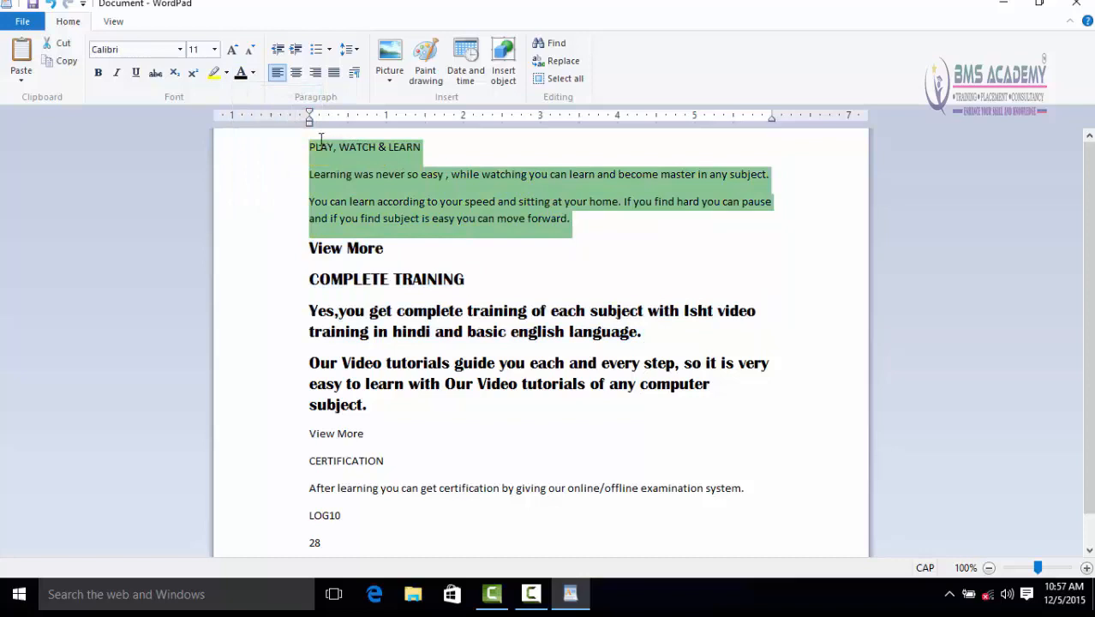
pyautogui.click(226, 73)
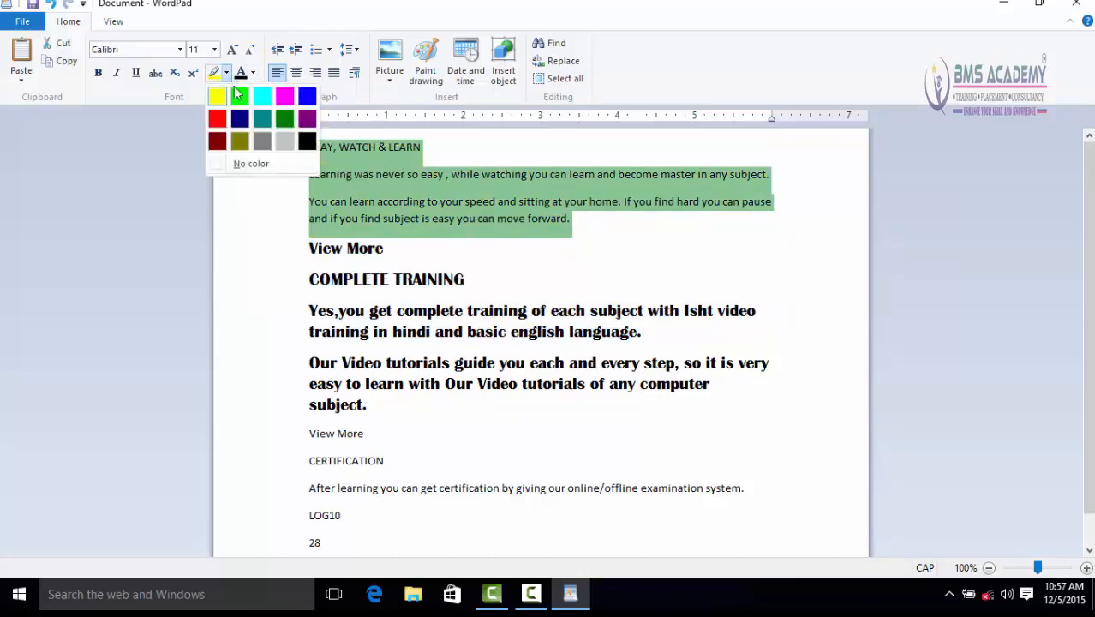
pyautogui.click(240, 162)
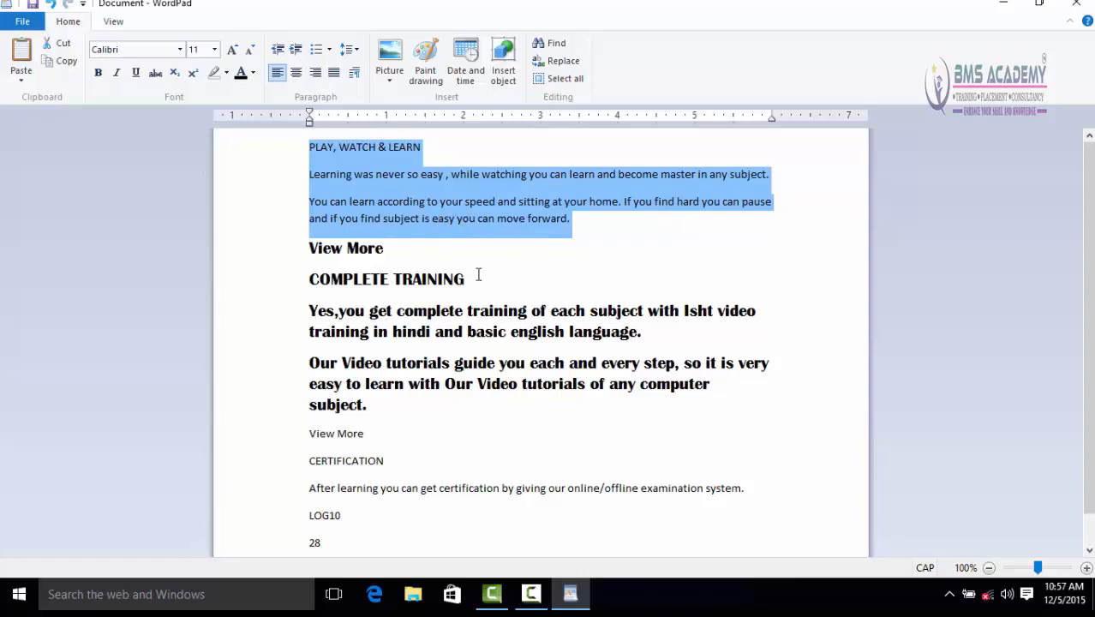
pyautogui.click(558, 364)
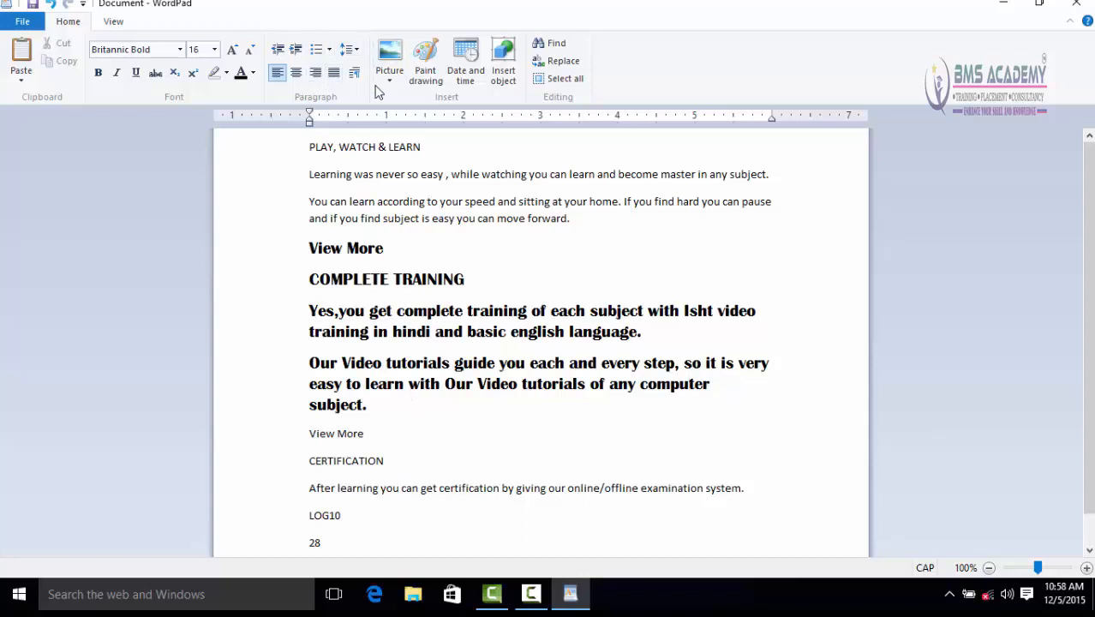
# Increase the indent of "COMPLETE TRAINING" and the two bold paragraphs below it by six levels
pyautogui.moveTo(377, 417); pyautogui.dragTo(305, 291)
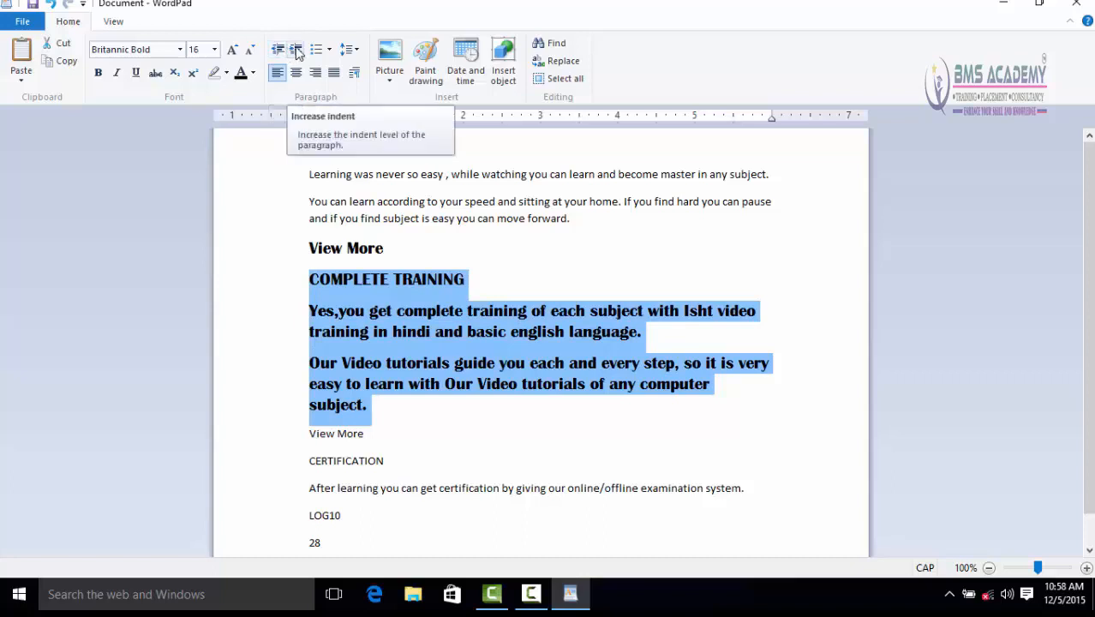
pyautogui.click(298, 50)
pyautogui.click(298, 51)
pyautogui.click(297, 51)
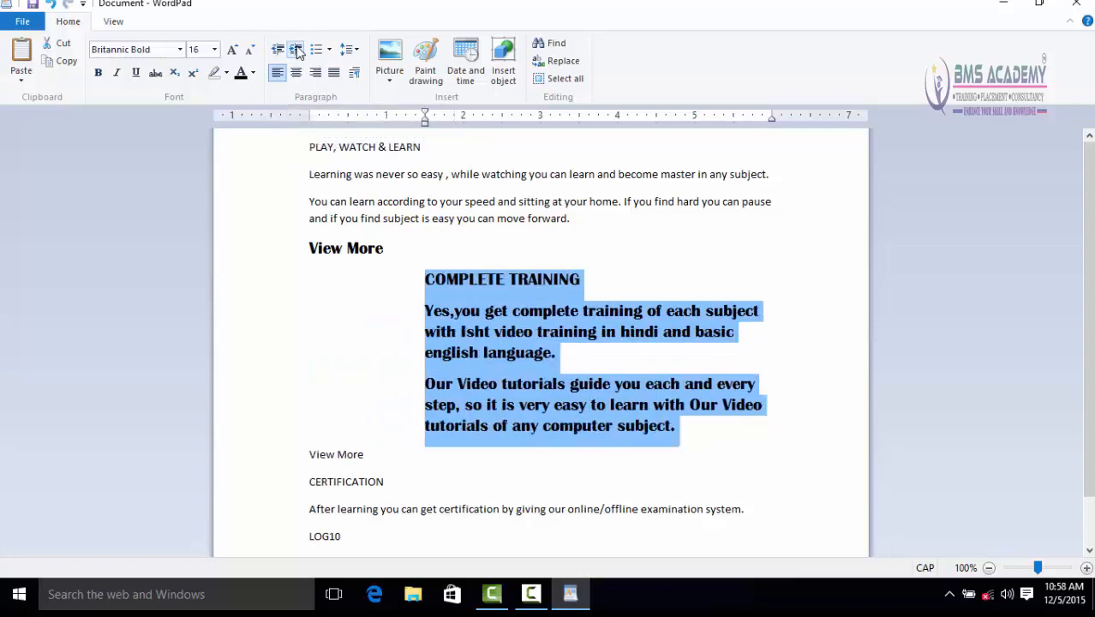
pyautogui.click(297, 50)
pyautogui.click(297, 50)
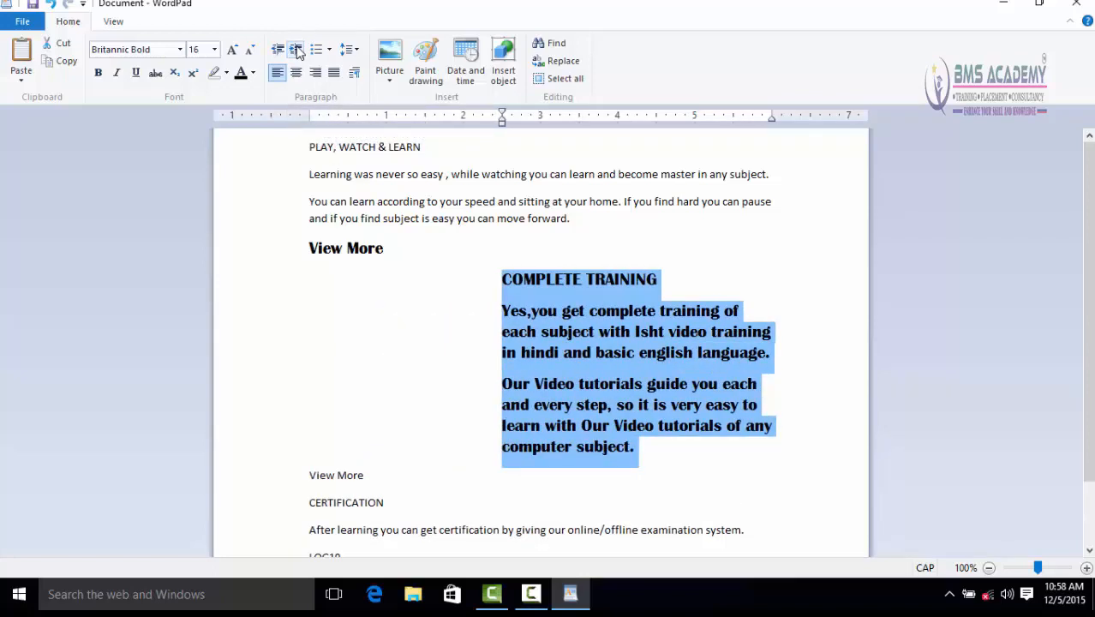
pyautogui.click(297, 51)
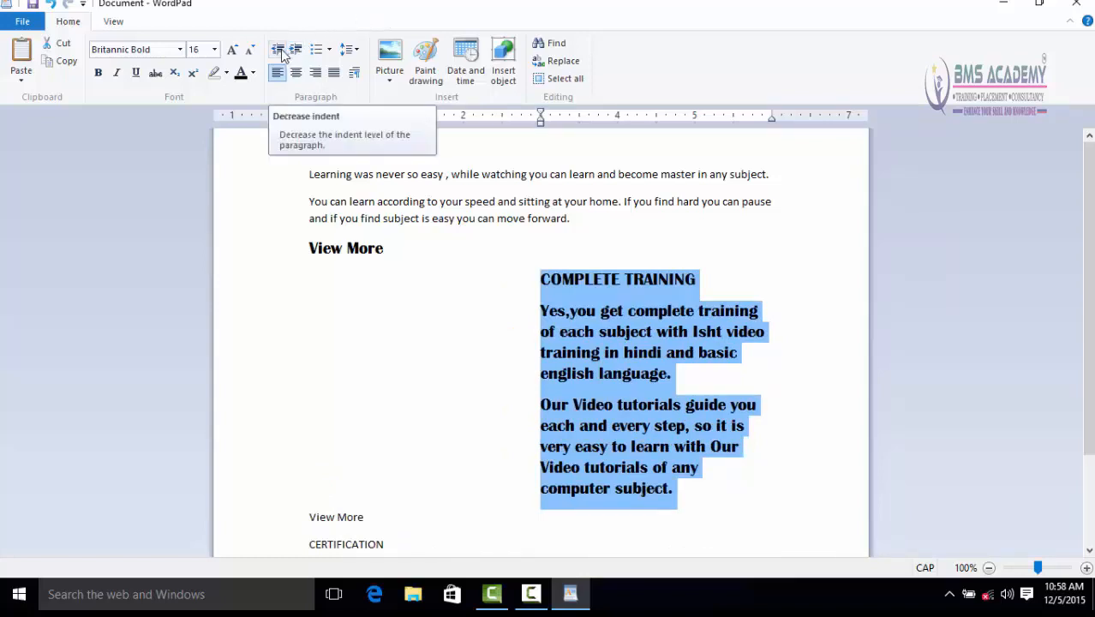
# Decrease the indent of the three selected paragraphs by six levels, back to the page margin
pyautogui.click(279, 50)
pyautogui.click(279, 51)
pyautogui.click(279, 50)
pyautogui.click(279, 50)
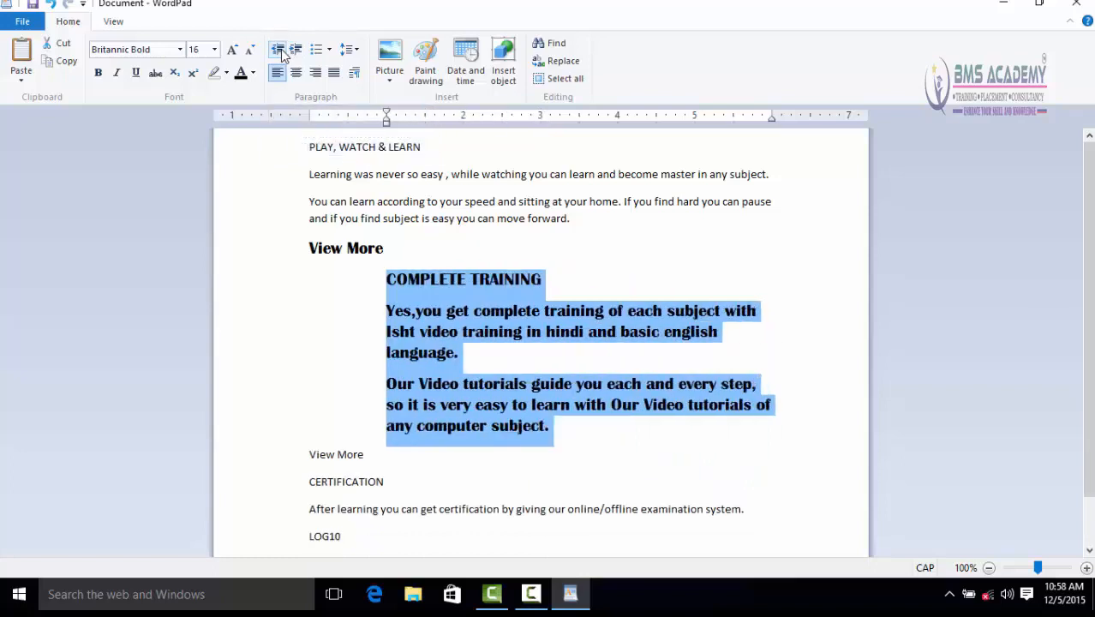
pyautogui.click(280, 50)
pyautogui.click(280, 51)
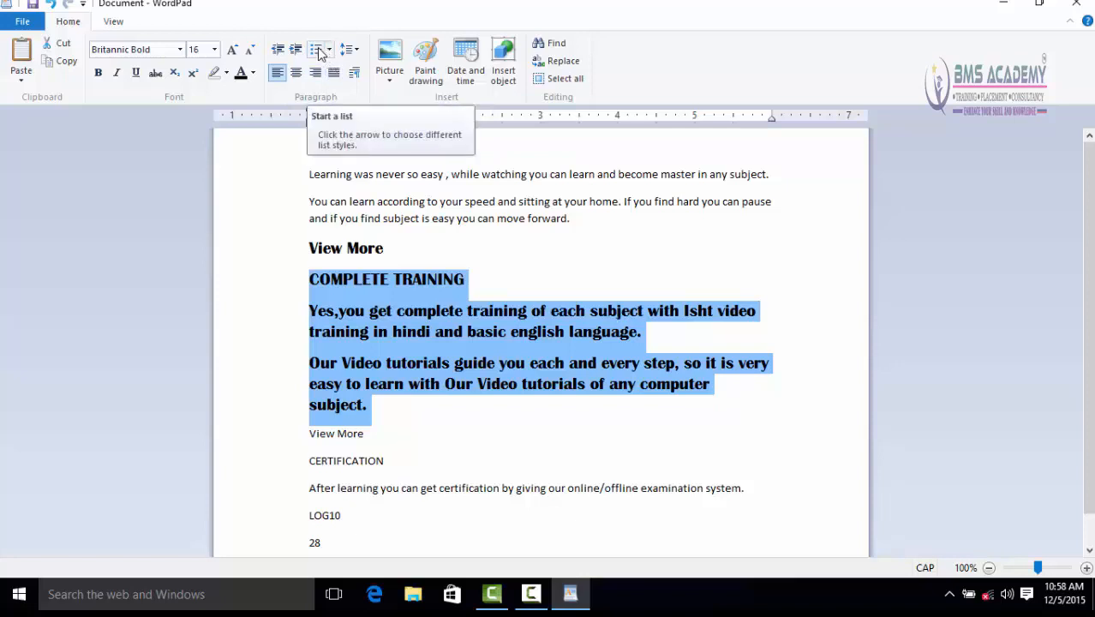
# Try bullets on and off for the three selected paragraphs, and set their list style to None
pyautogui.click(316, 50)
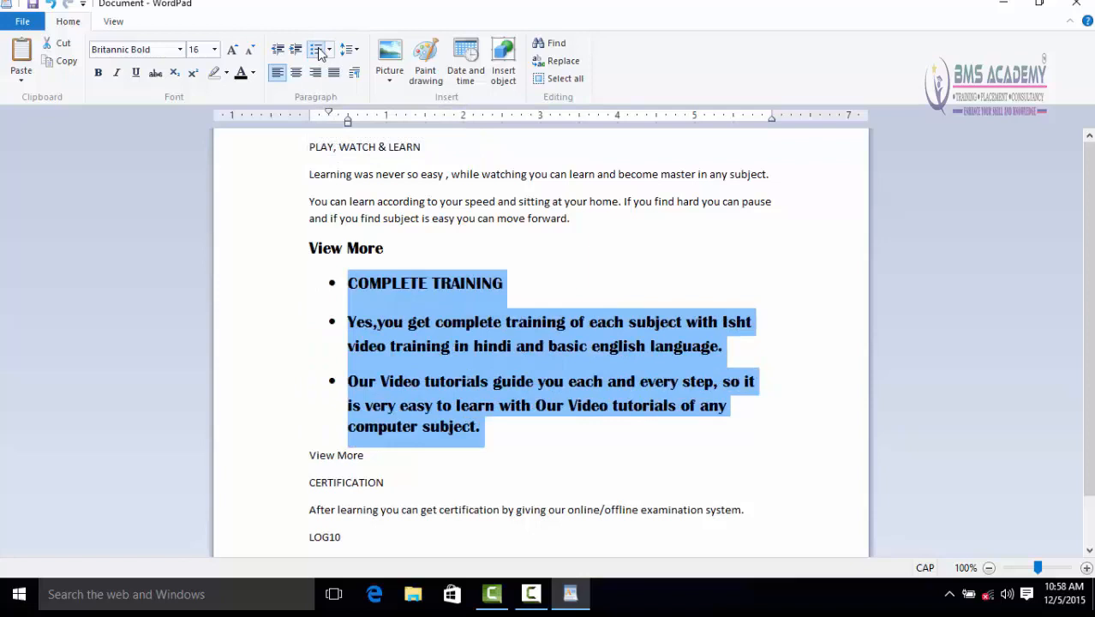
pyautogui.click(317, 53)
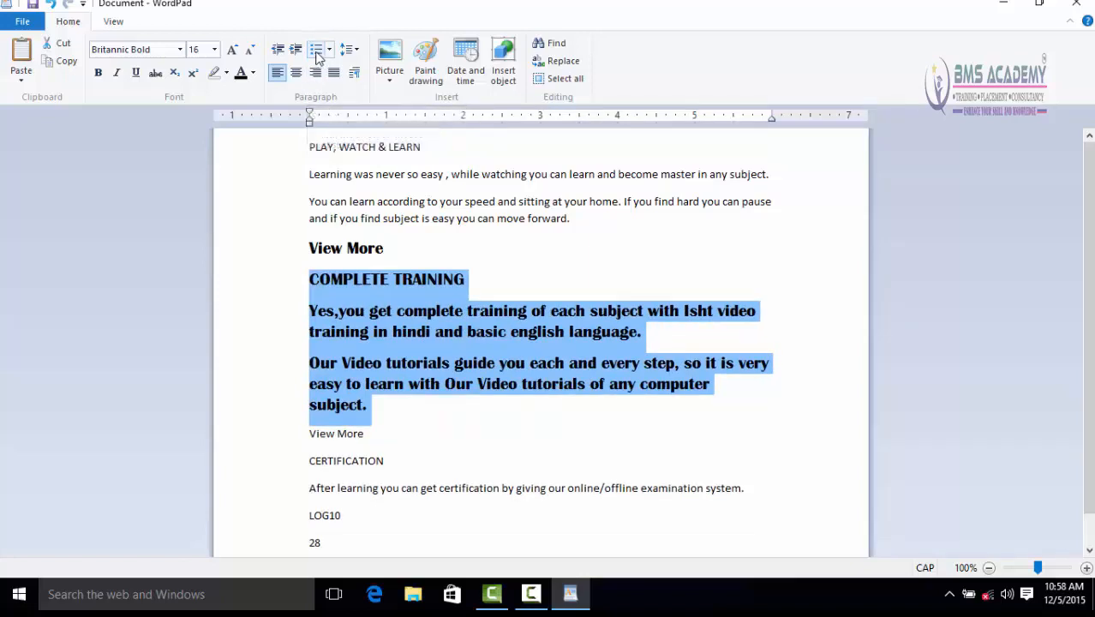
pyautogui.click(315, 53)
pyautogui.click(315, 53)
pyautogui.click(315, 53)
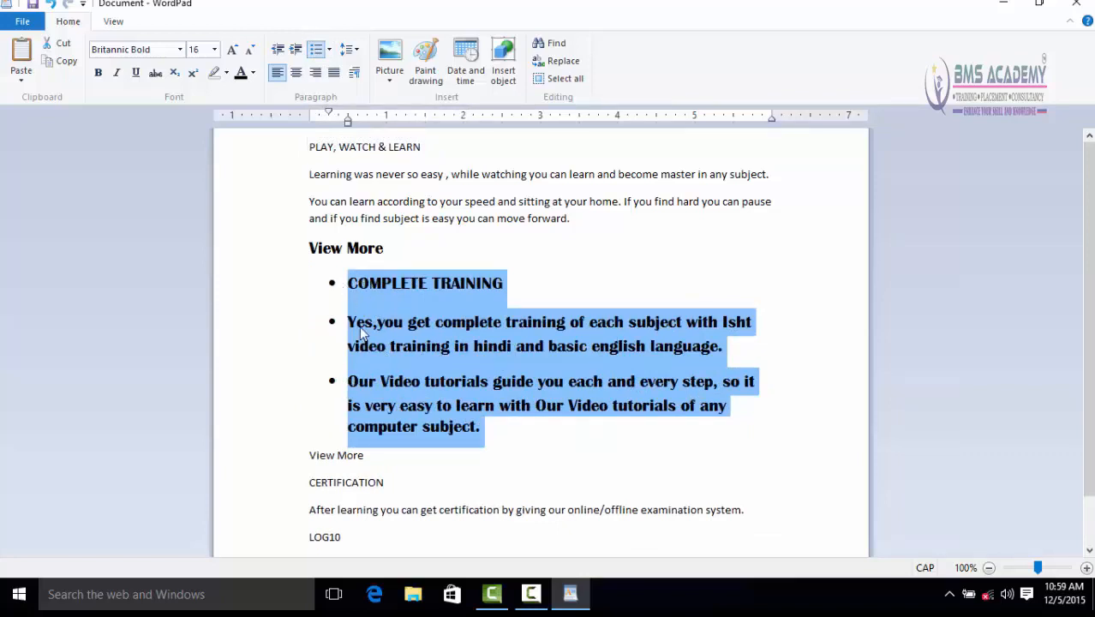
pyautogui.click(332, 49)
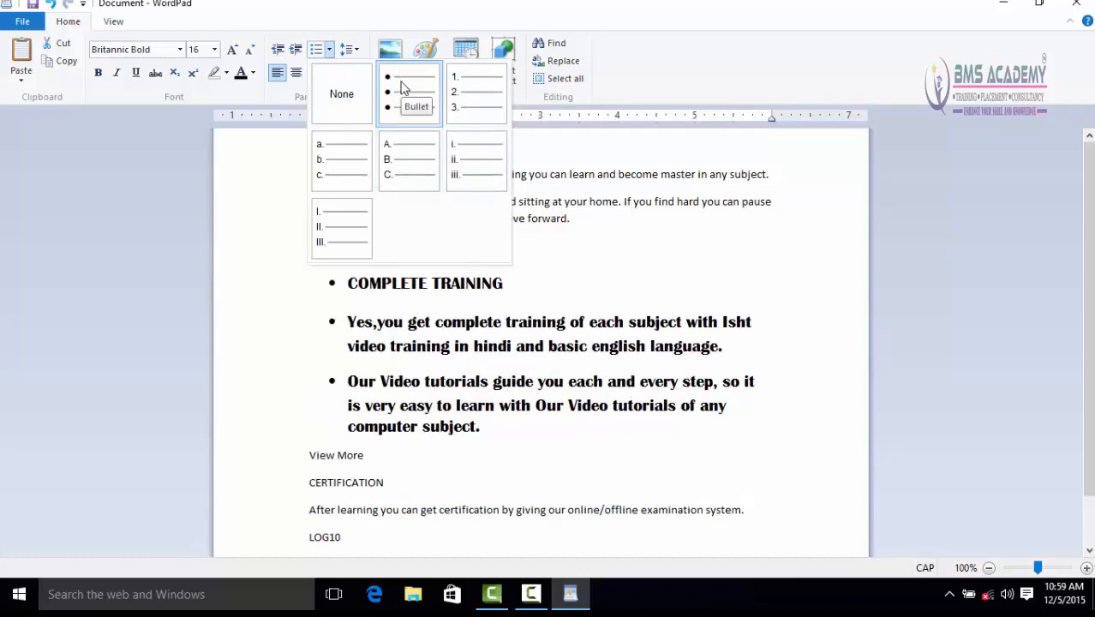
pyautogui.click(347, 95)
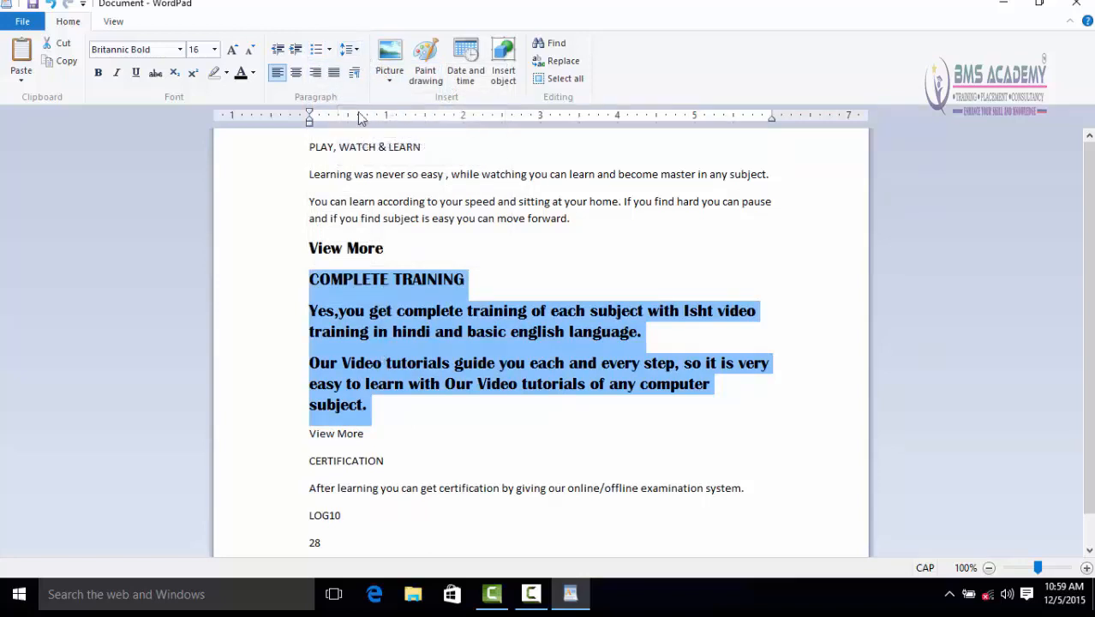
# Try line spacings of 2, 1.0 and 1.15 on the three selected paragraphs, and set it to 1.5
pyautogui.click(353, 52)
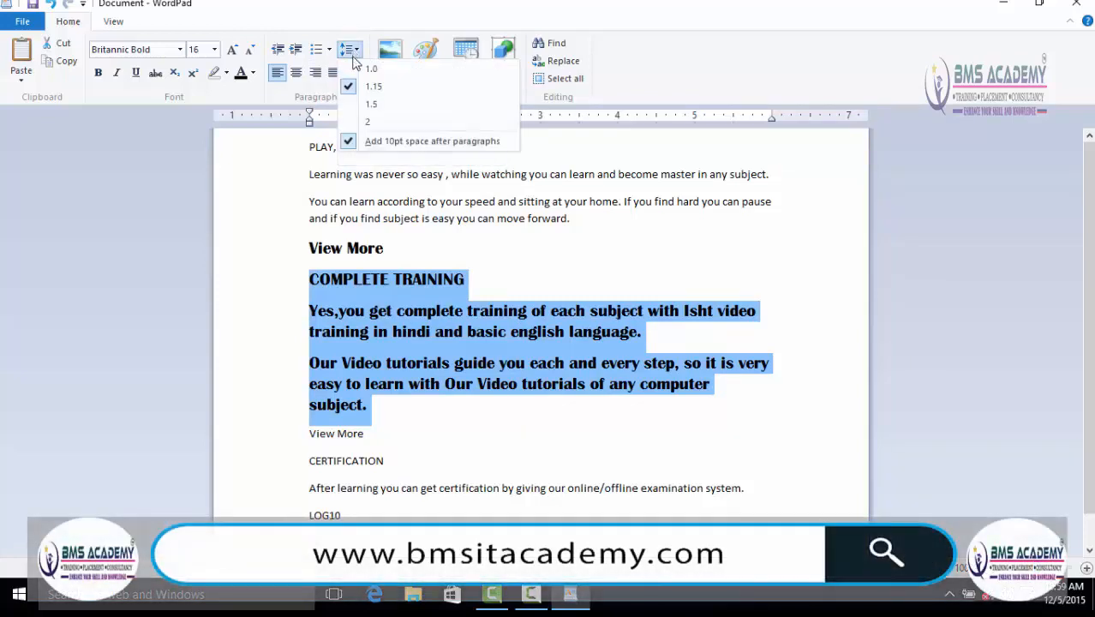
pyautogui.click(366, 124)
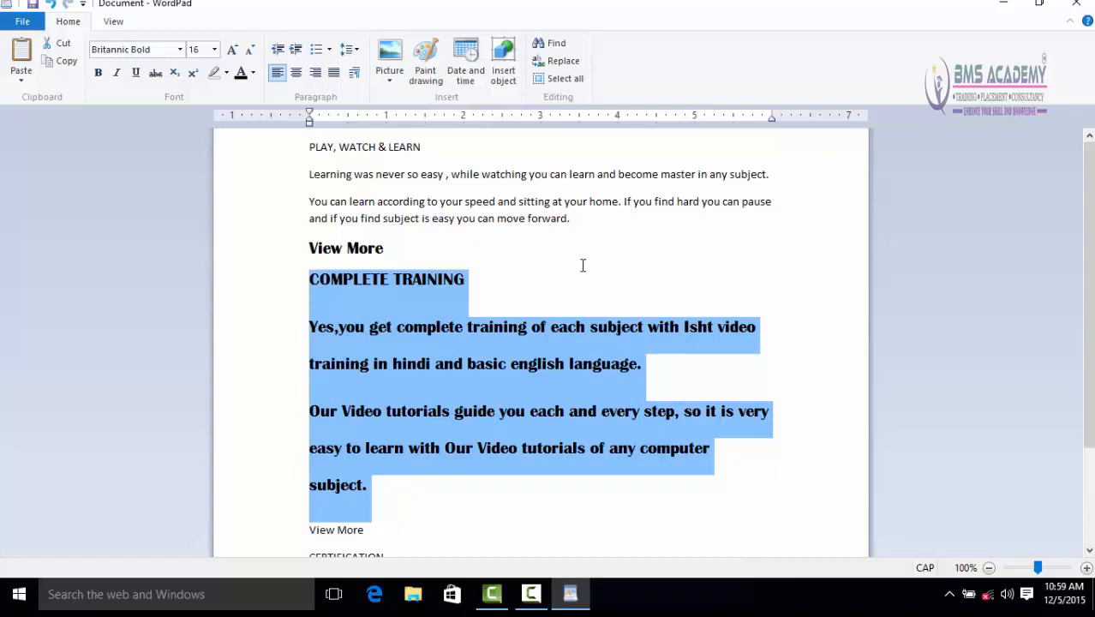
pyautogui.click(351, 53)
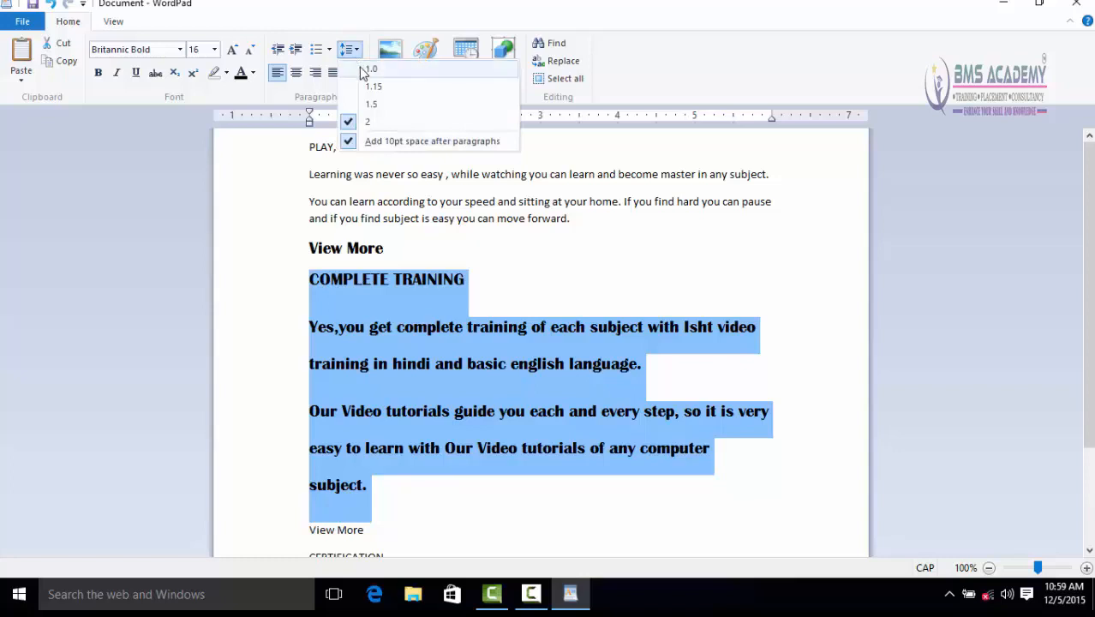
pyautogui.click(364, 71)
pyautogui.click(351, 50)
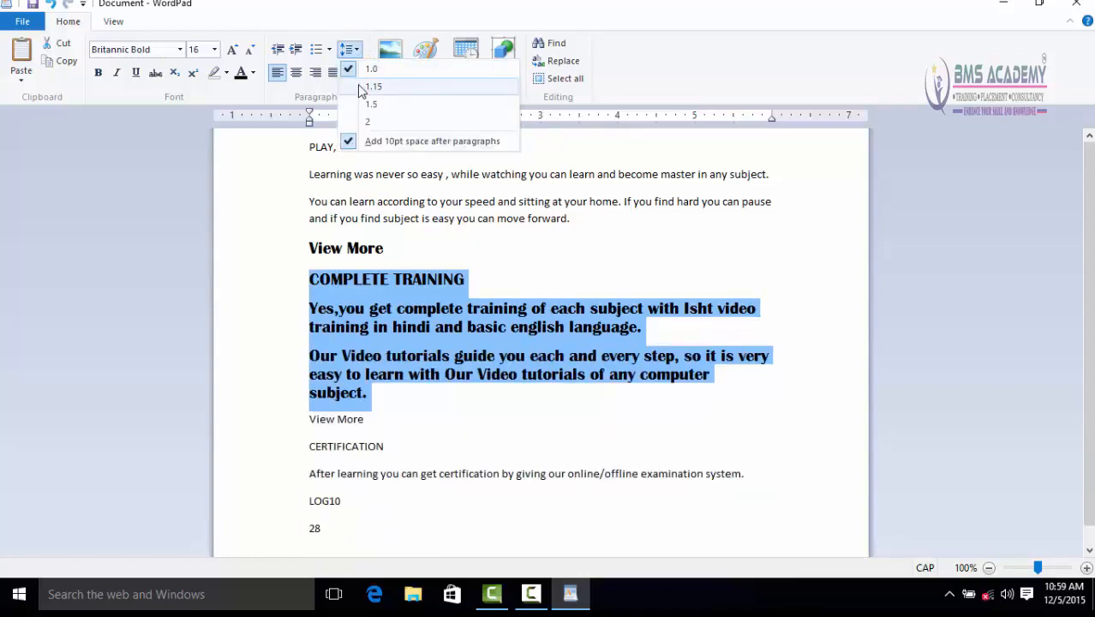
pyautogui.click(362, 88)
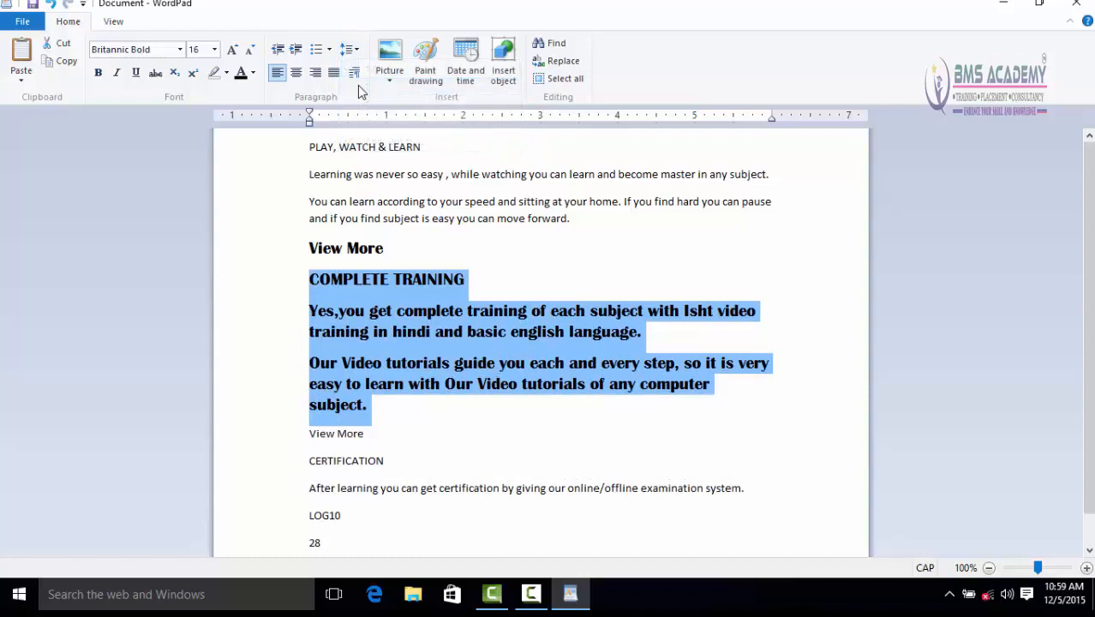
pyautogui.click(350, 50)
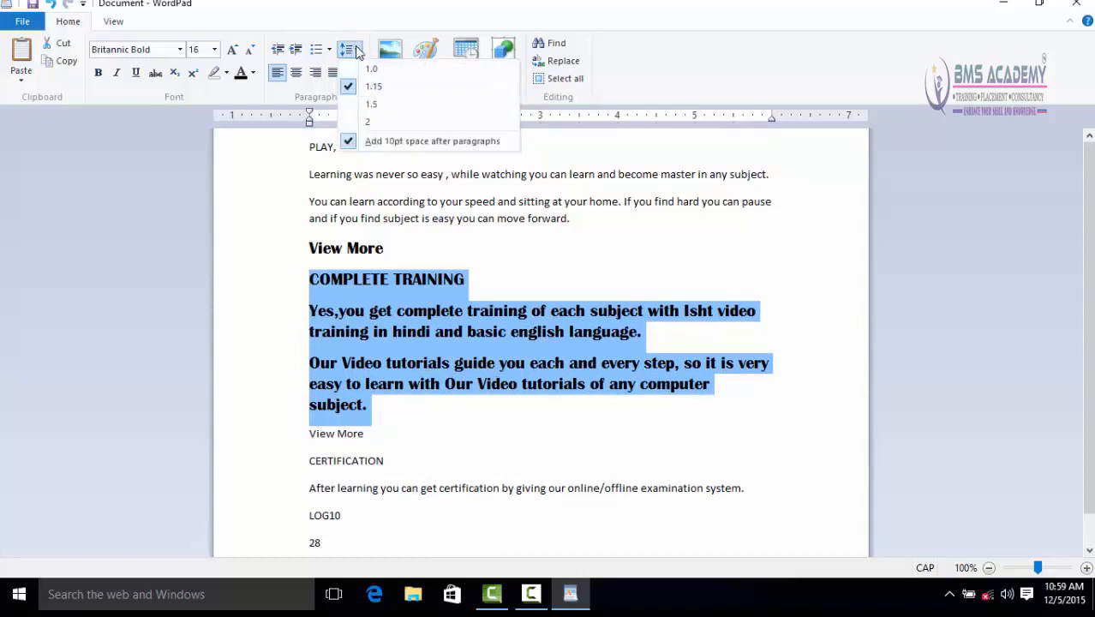
pyautogui.click(373, 105)
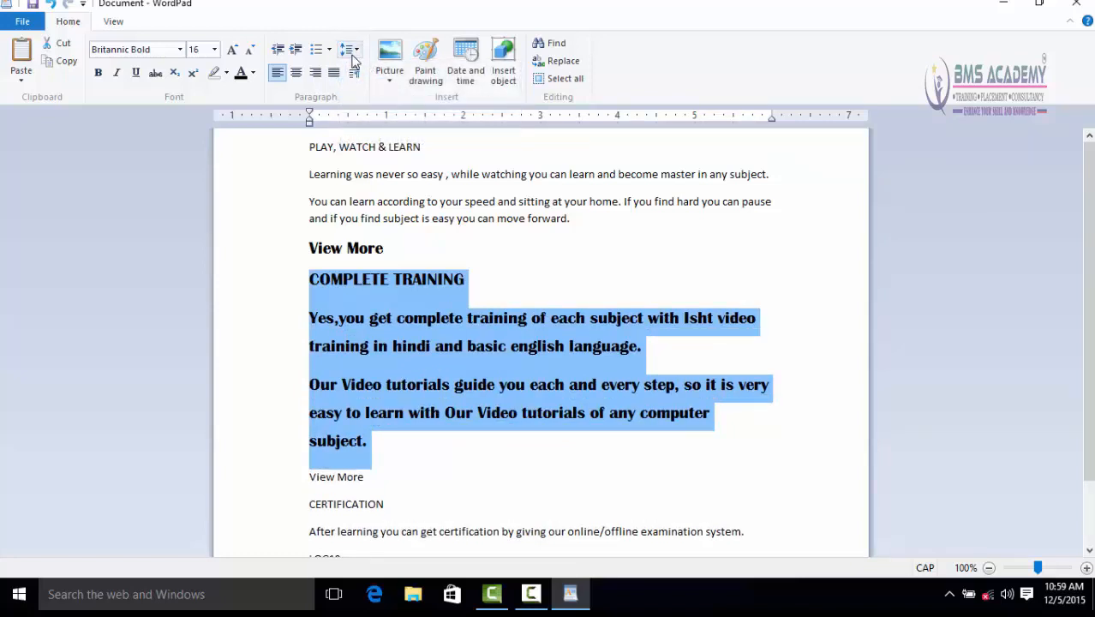
# Try center, right and left alignment on the three selected paragraphs, justify them and deselect the text
pyautogui.click(295, 74)
pyautogui.click(316, 74)
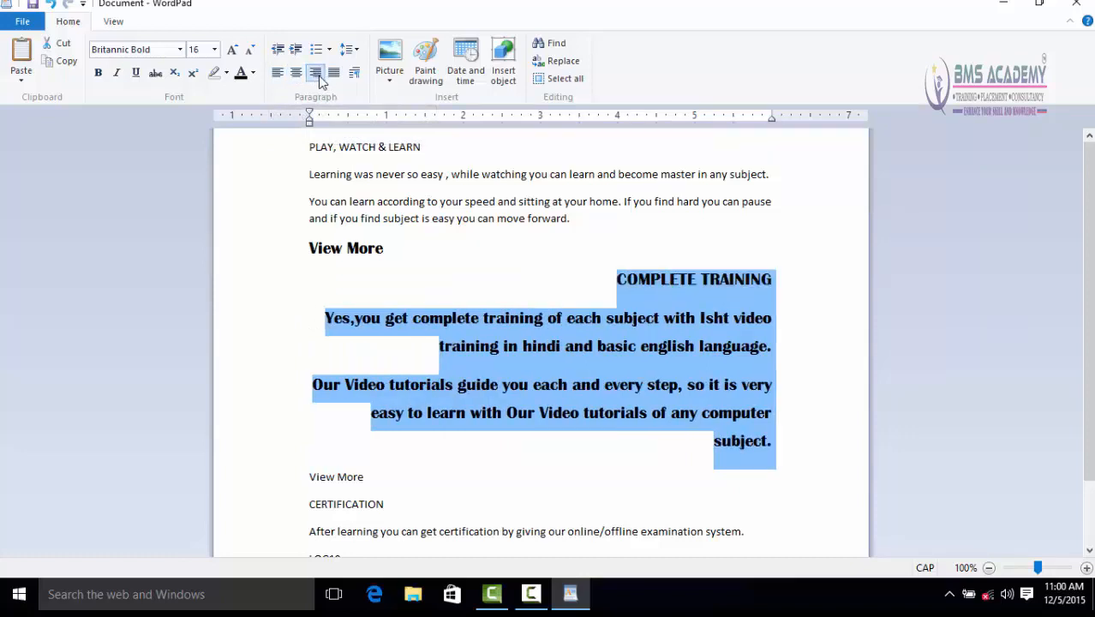
pyautogui.click(297, 75)
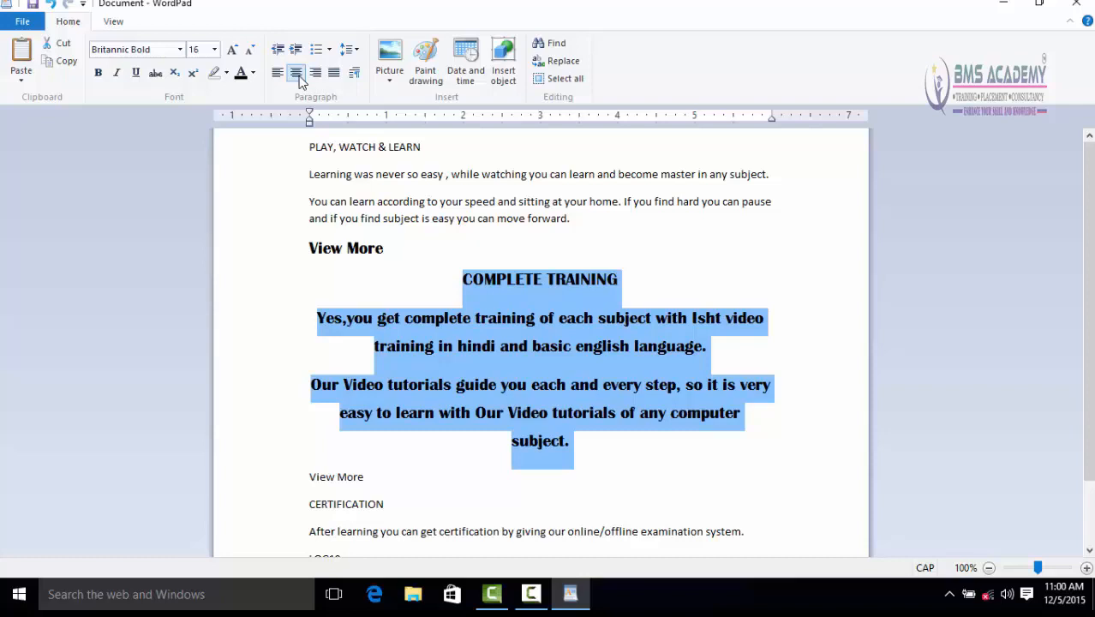
pyautogui.click(279, 74)
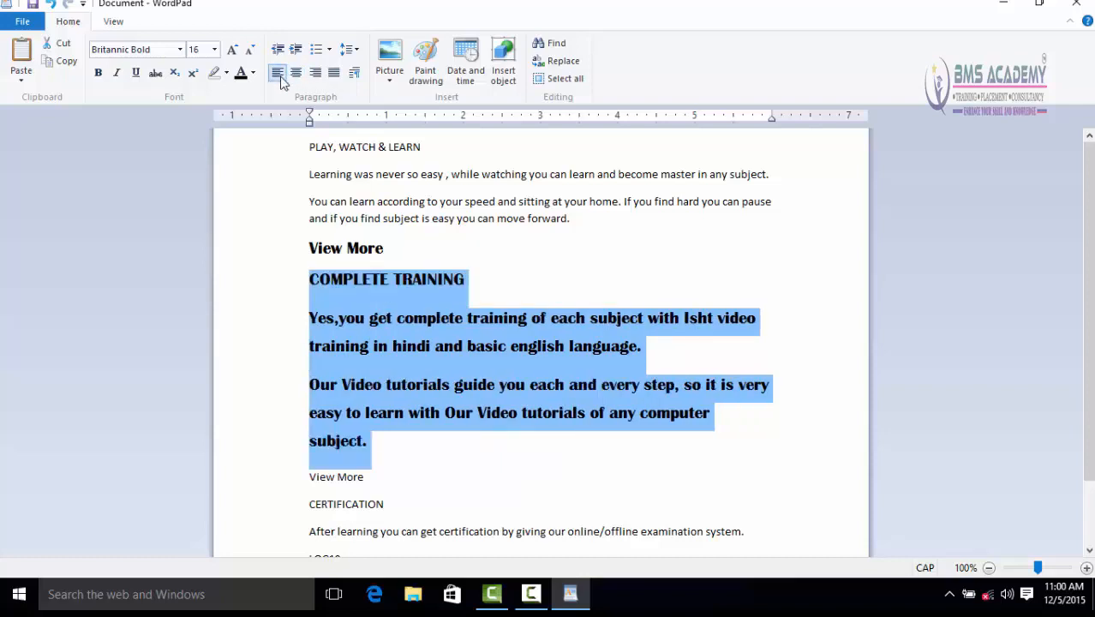
pyautogui.click(335, 74)
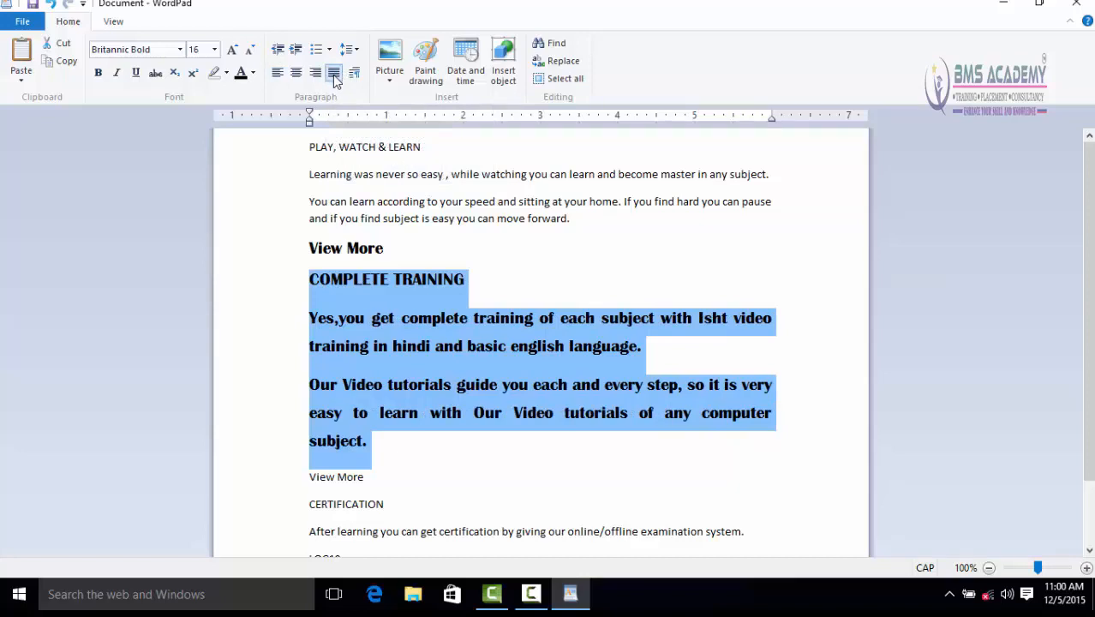
pyautogui.click(282, 76)
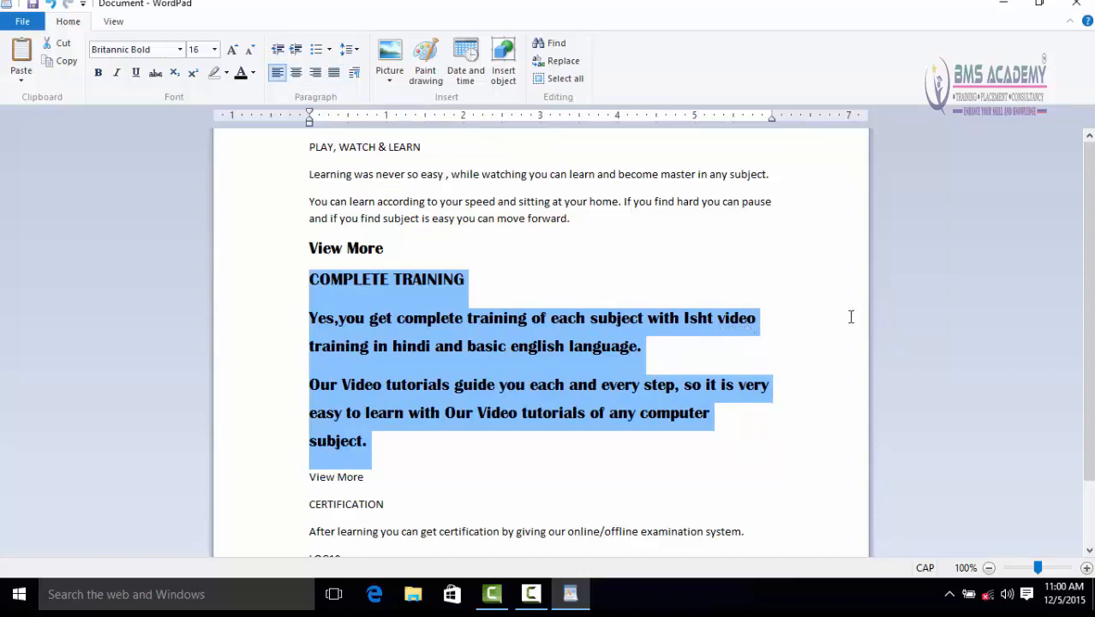
pyautogui.click(336, 74)
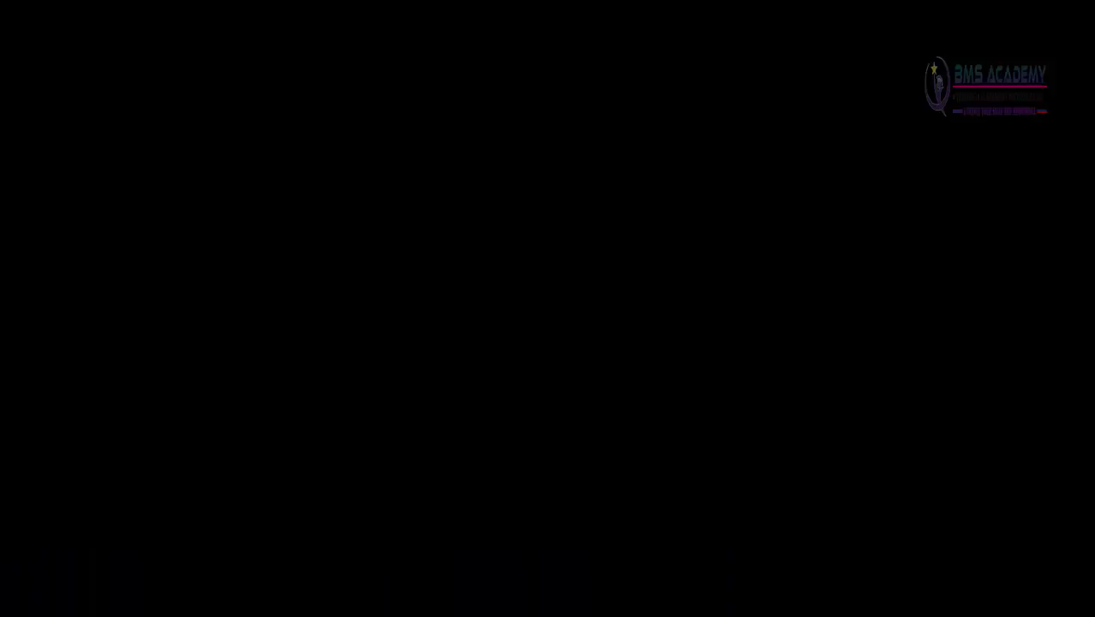
pyautogui.click(421, 437)
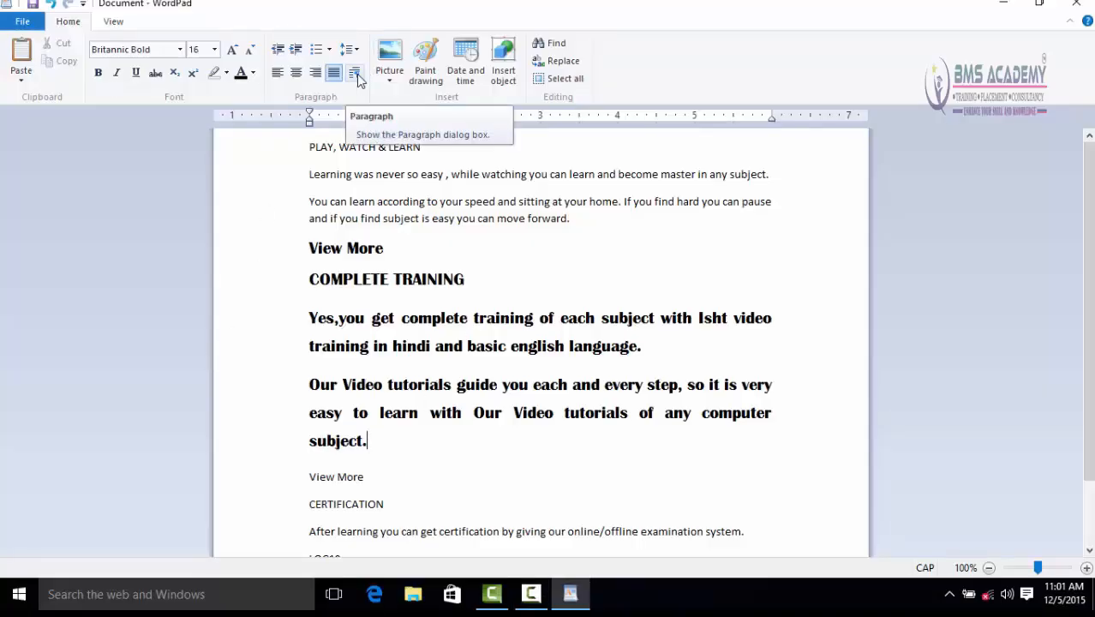
# Select the bold text from "View More" to "subject." and enter paragraph indents of 2" left, 1" right and 2" first line
pyautogui.moveTo(374, 441); pyautogui.dragTo(286, 323)
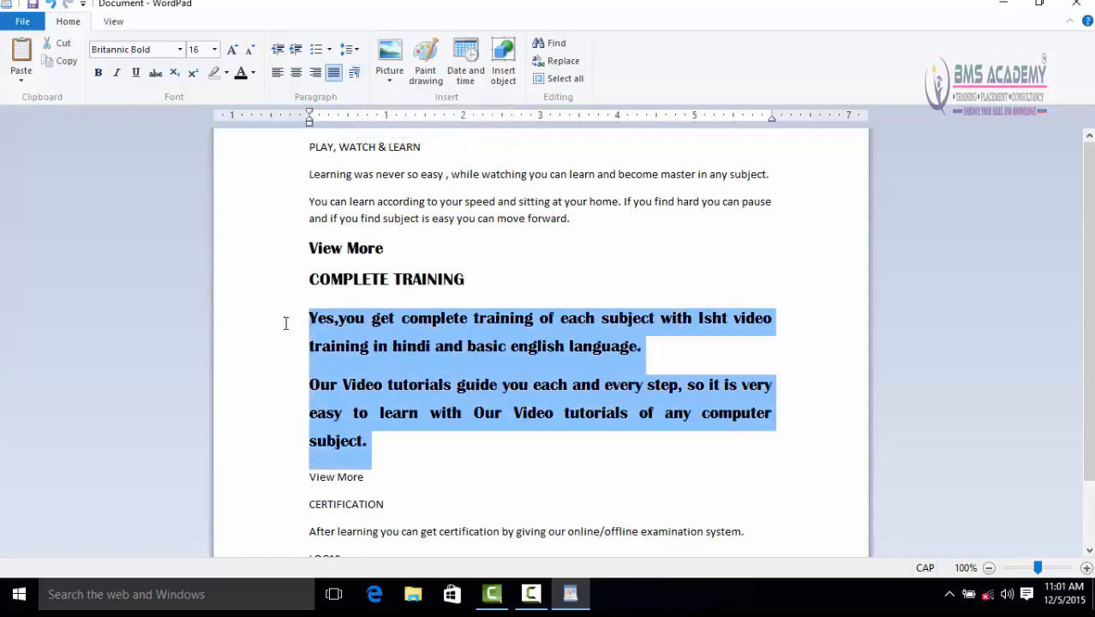
pyautogui.moveTo(379, 439); pyautogui.dragTo(305, 255)
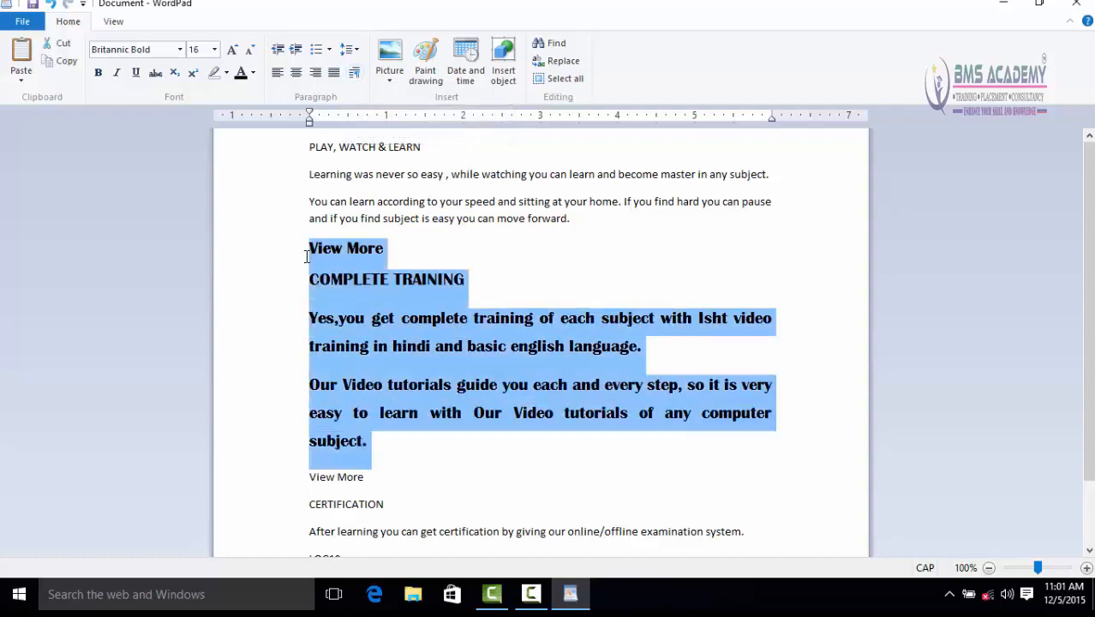
pyautogui.click(433, 463)
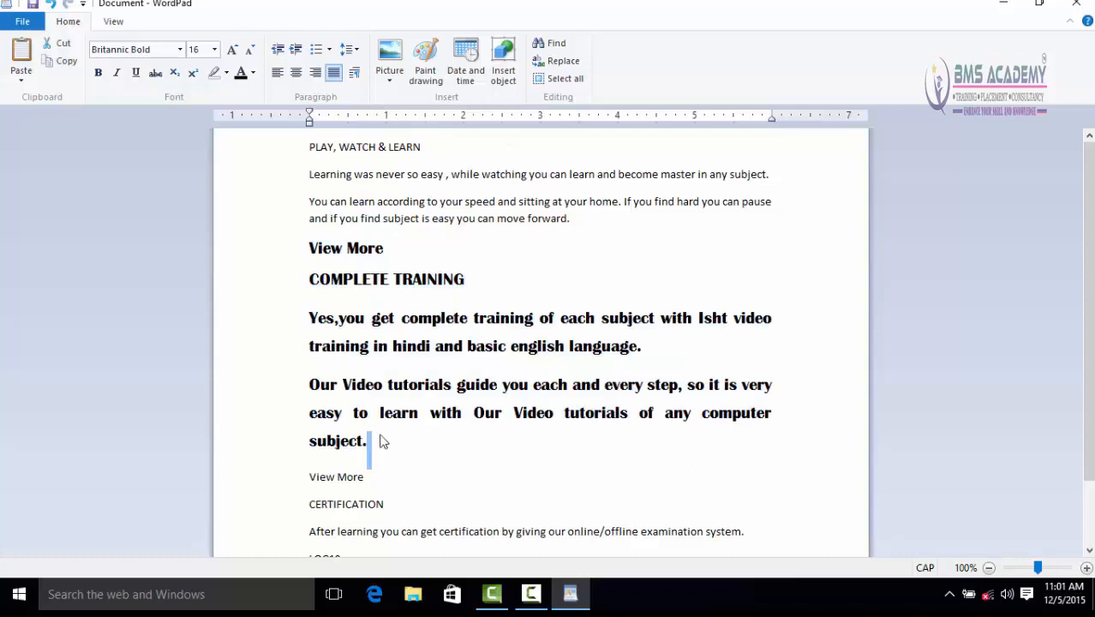
pyautogui.moveTo(387, 446); pyautogui.dragTo(283, 271)
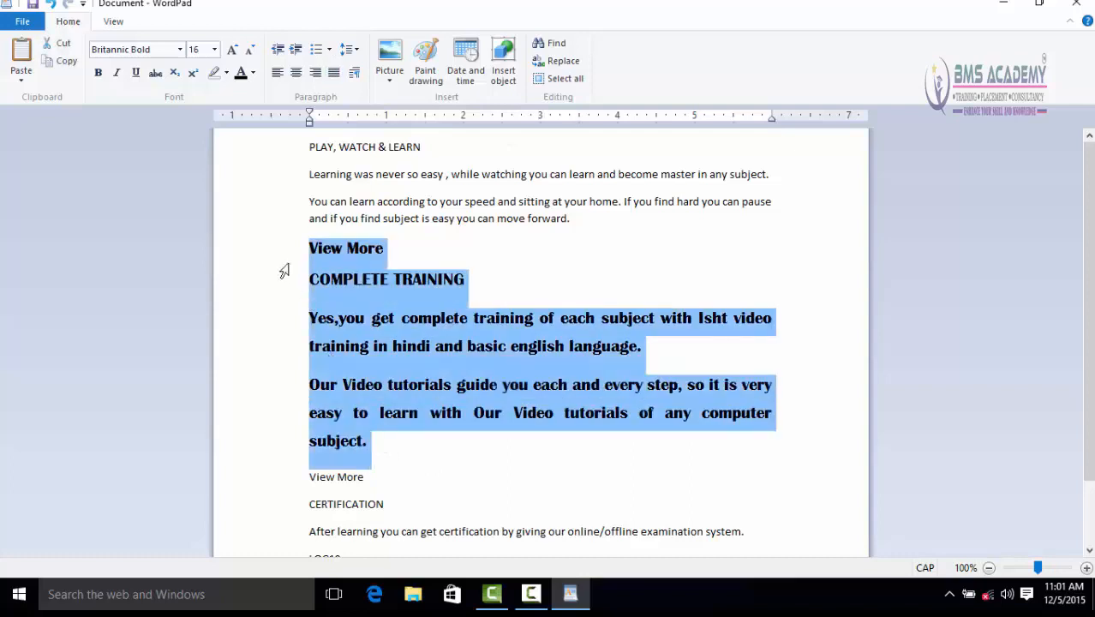
pyautogui.click(355, 73)
pyautogui.moveTo(495, 159); pyautogui.dragTo(647, 130)
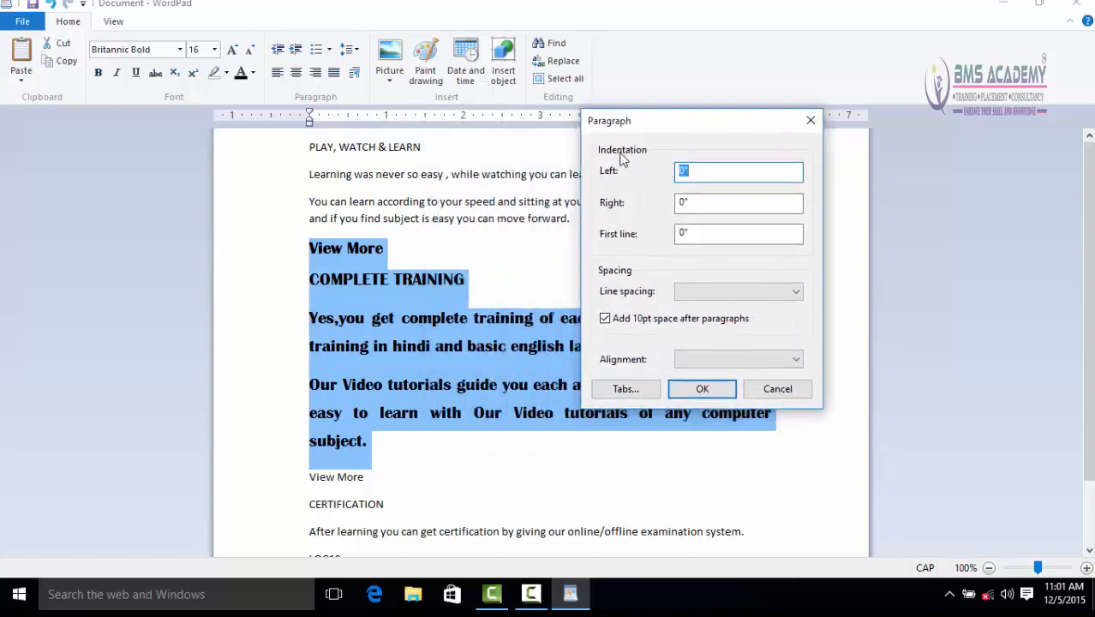
pyautogui.click(682, 172)
pyautogui.doubleClick(682, 171)
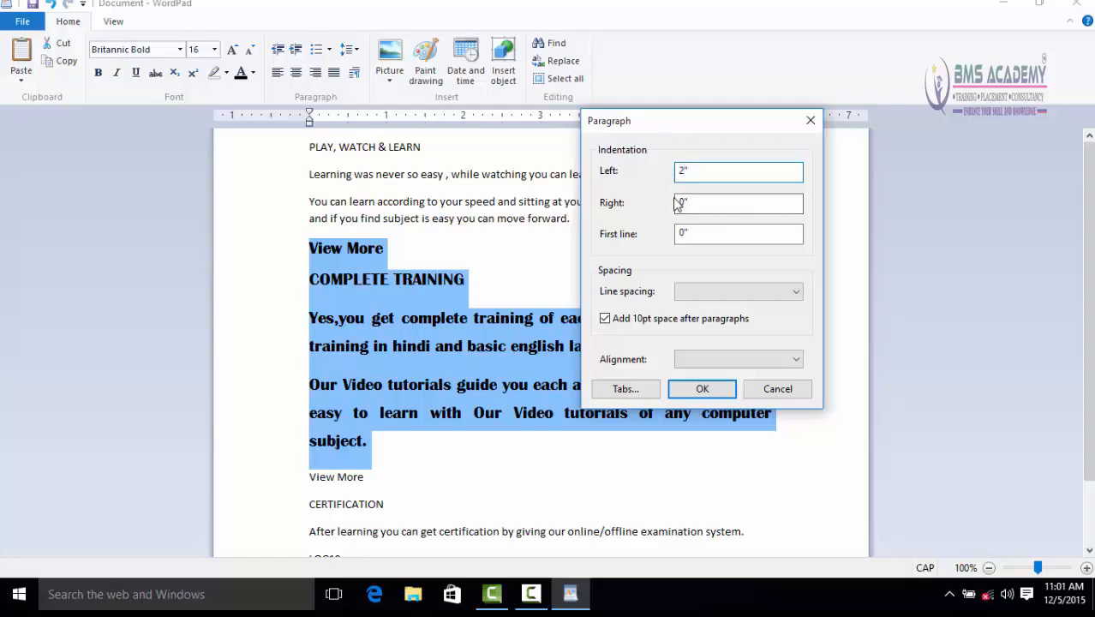
pyautogui.click(681, 202)
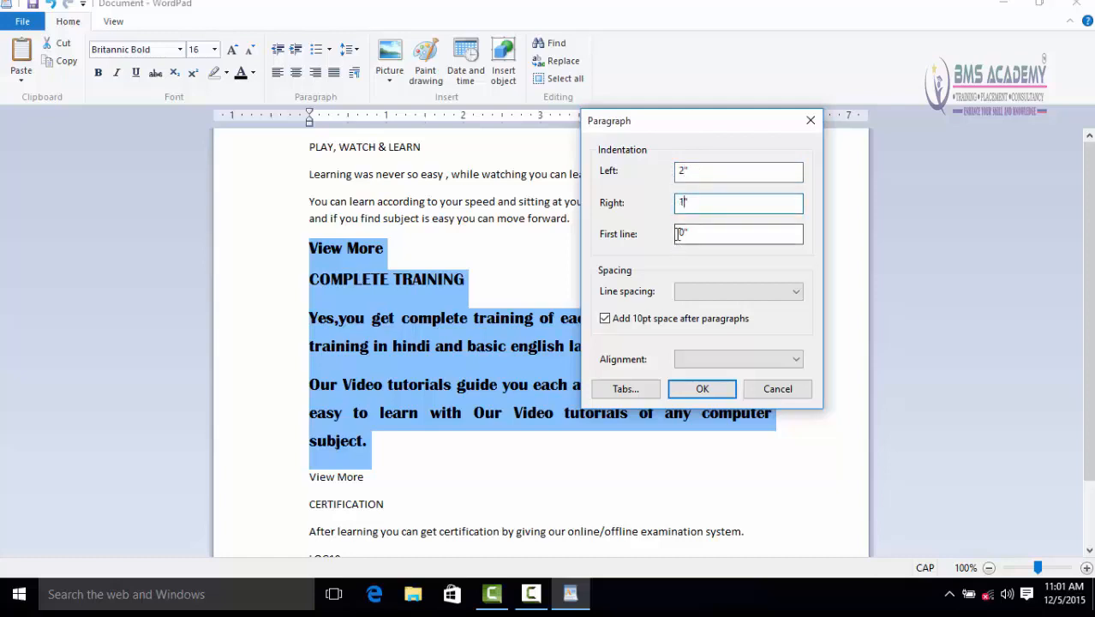
pyautogui.moveTo(679, 233); pyautogui.dragTo(684, 233)
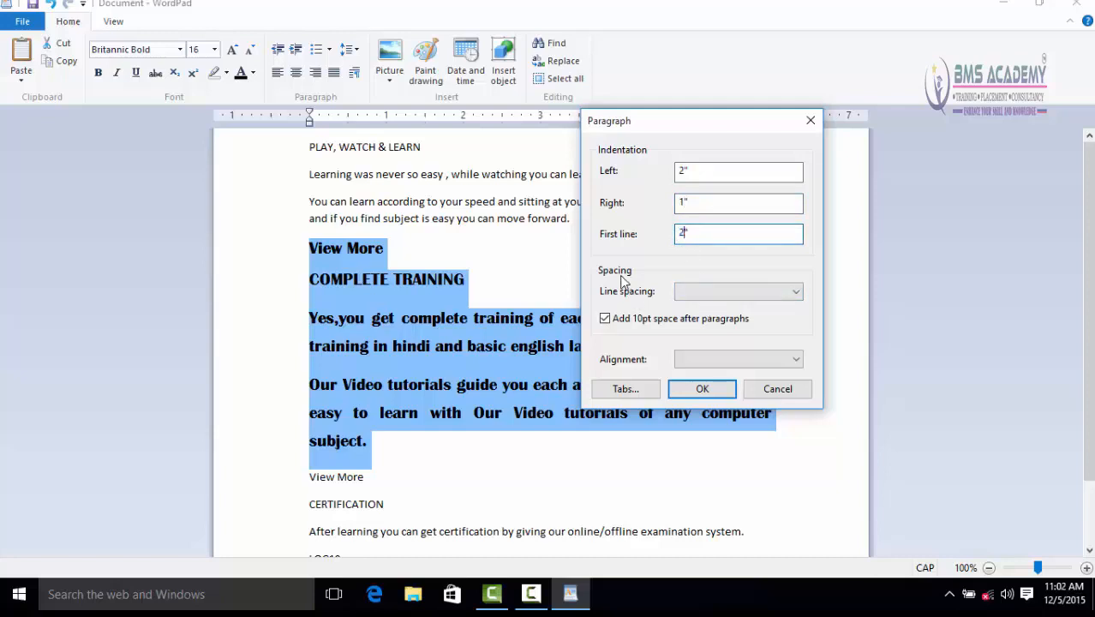
# Set the line spacing to 1.50 and the alignment to Left, and apply the paragraph settings to the selected text
pyautogui.click(732, 295)
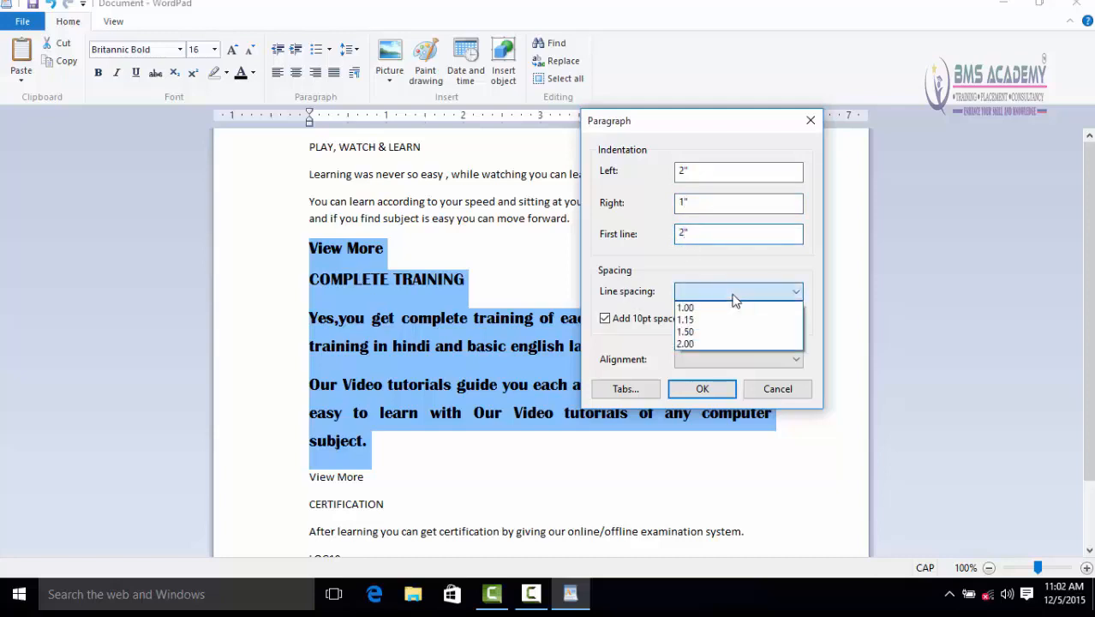
pyautogui.click(708, 332)
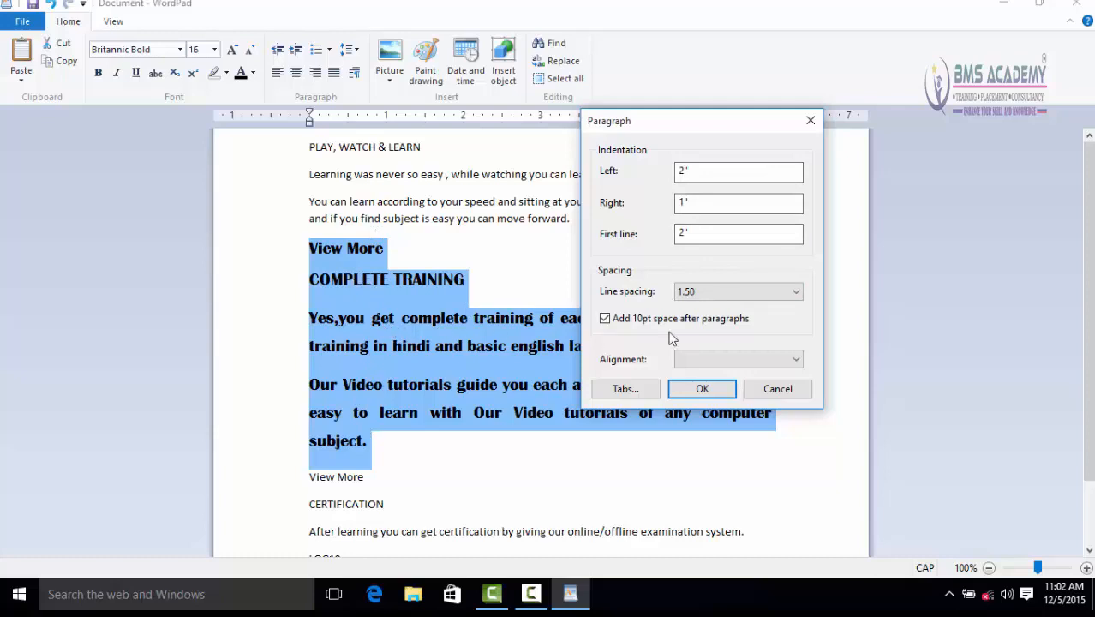
pyautogui.click(726, 360)
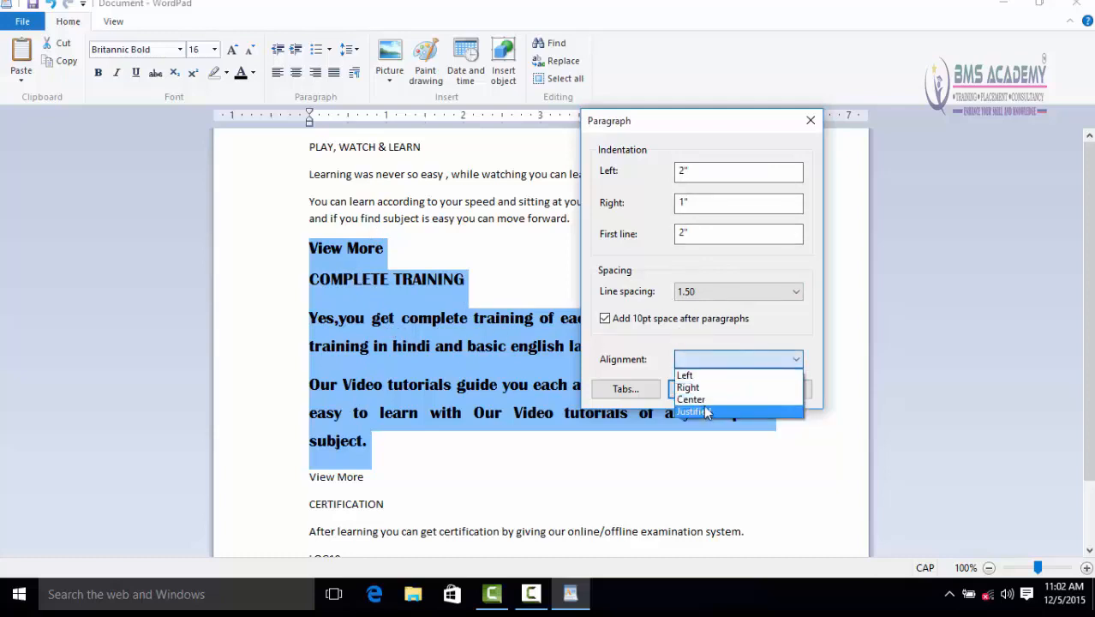
pyautogui.click(698, 375)
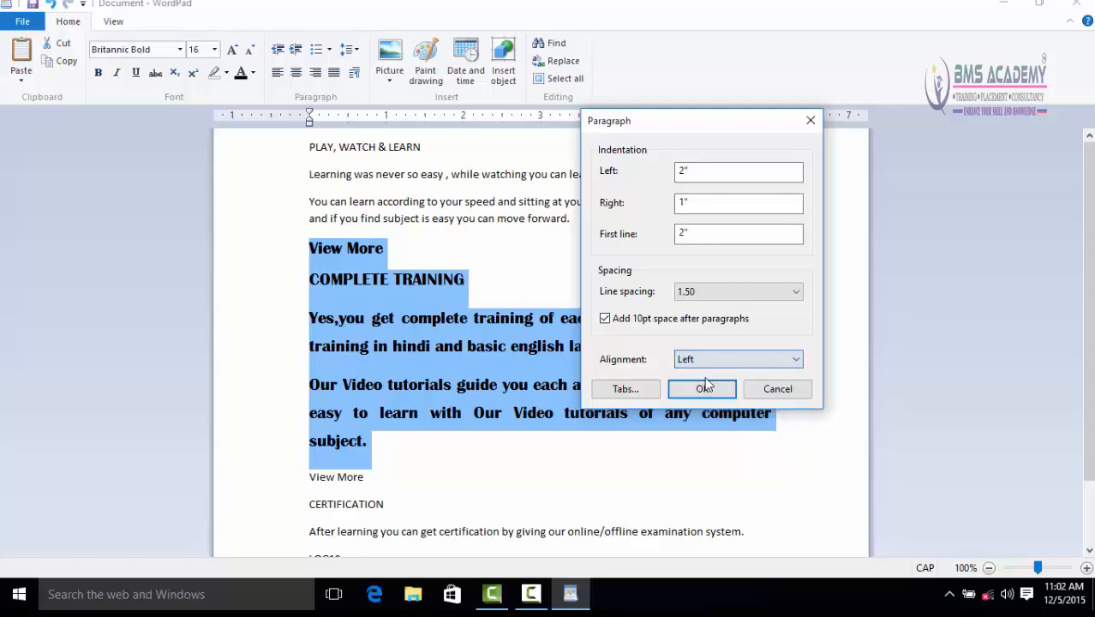
pyautogui.click(701, 391)
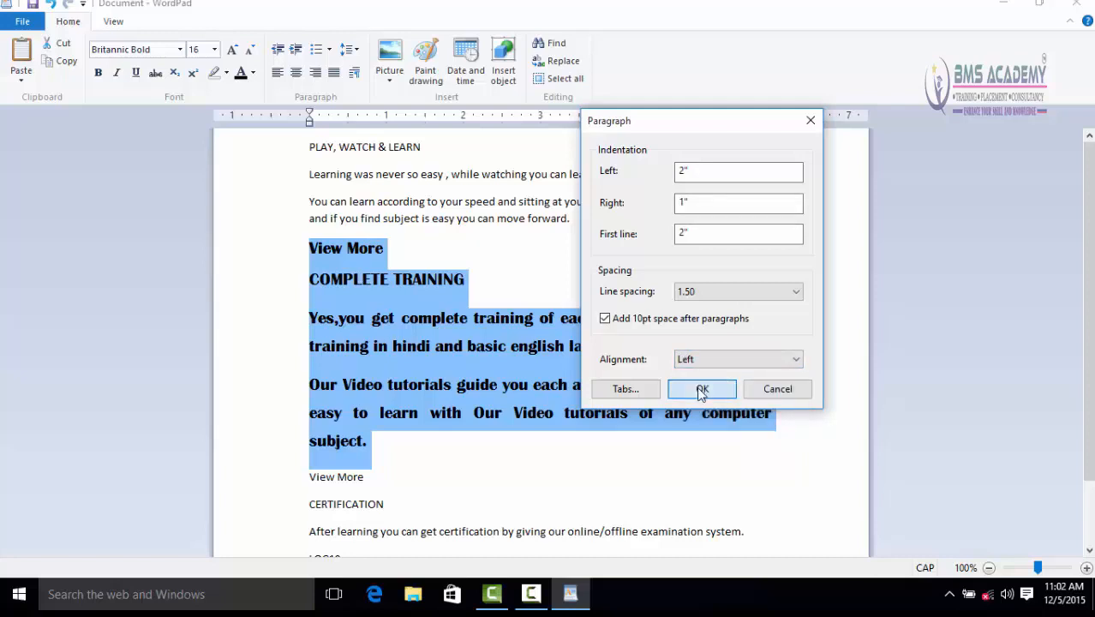
# Look over the reformatted bold paragraphs and undo the paragraph settings
pyautogui.scroll(-6, 588, 403)
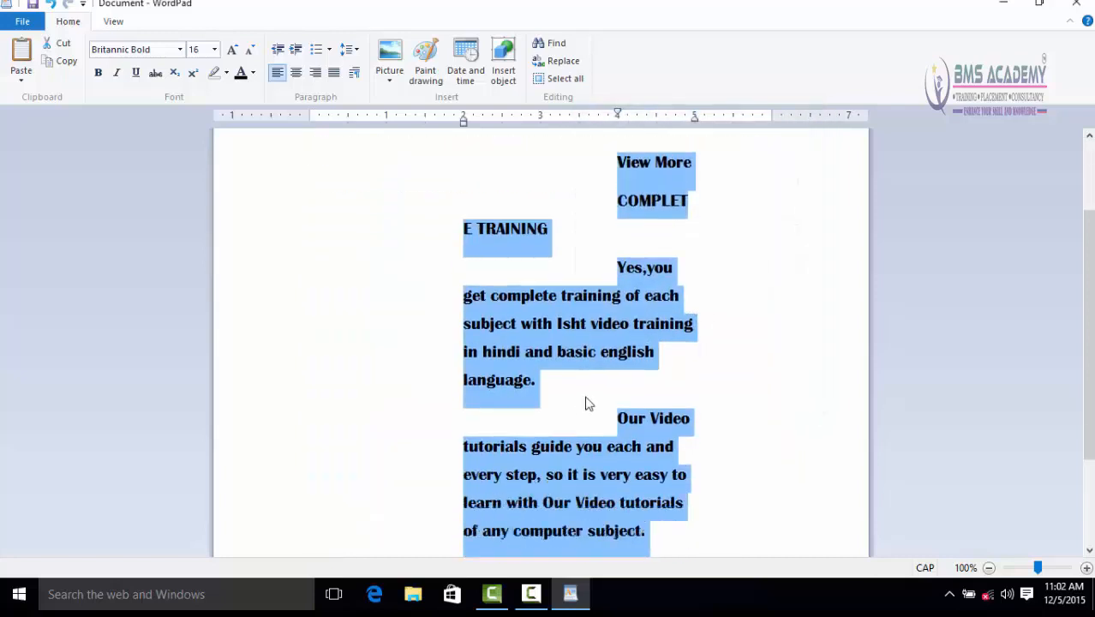
pyautogui.scroll(6, 589, 405)
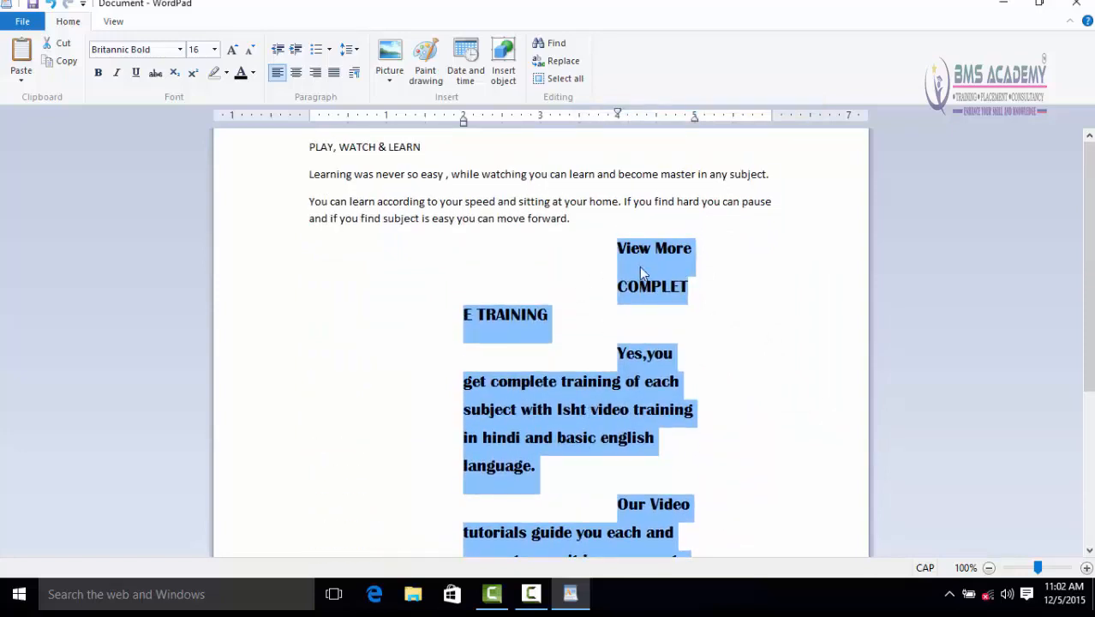
pyautogui.scroll(-4, 636, 377)
pyautogui.scroll(3, 638, 390)
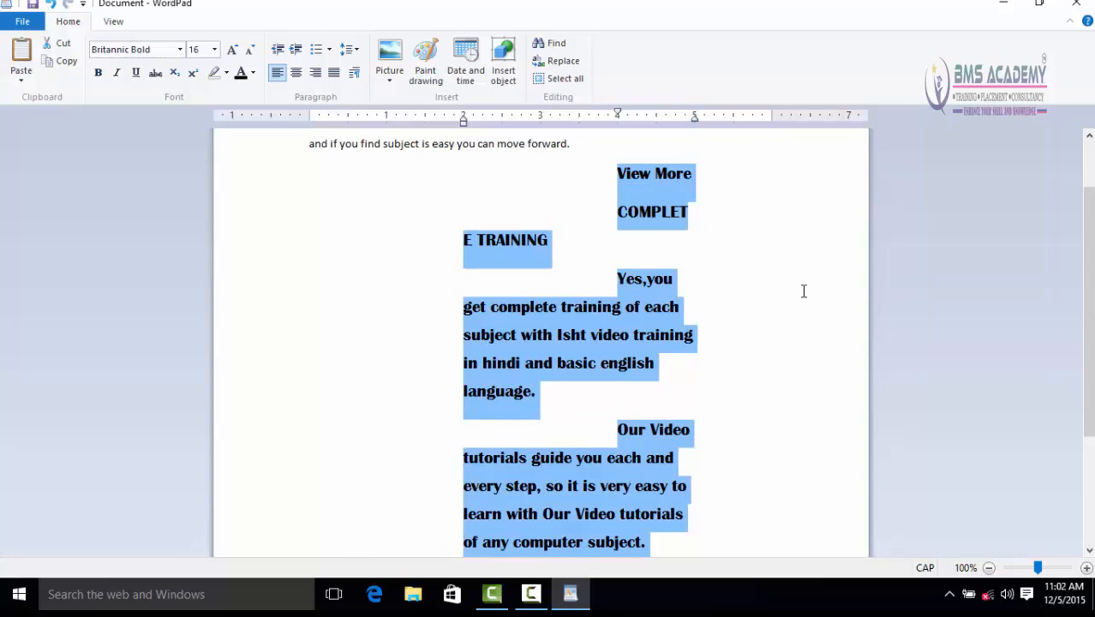
pyautogui.hotkey('ctrl', 'z')
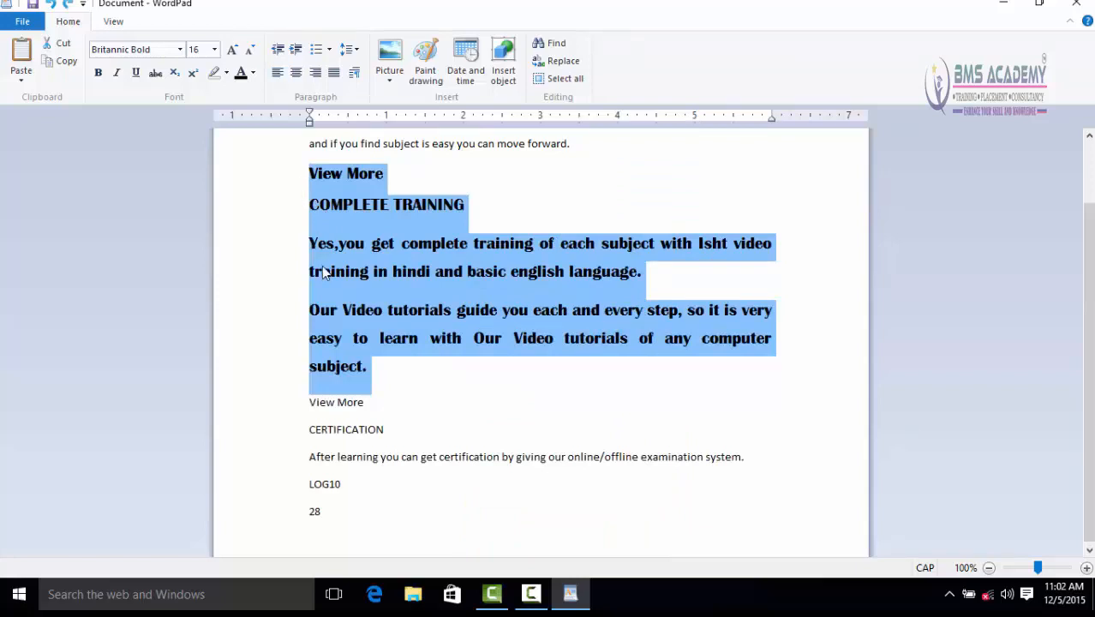
# Undo the last four alignment changes on the bold paragraphs, and redo two of them to return to justified alignment
pyautogui.click(51, 4)
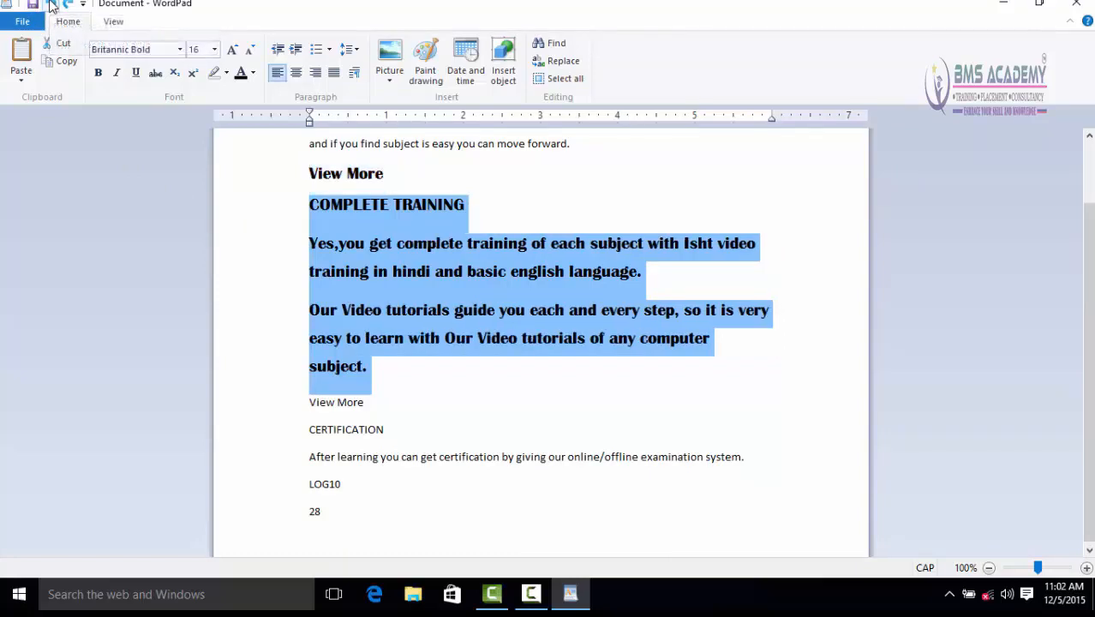
pyautogui.click(51, 5)
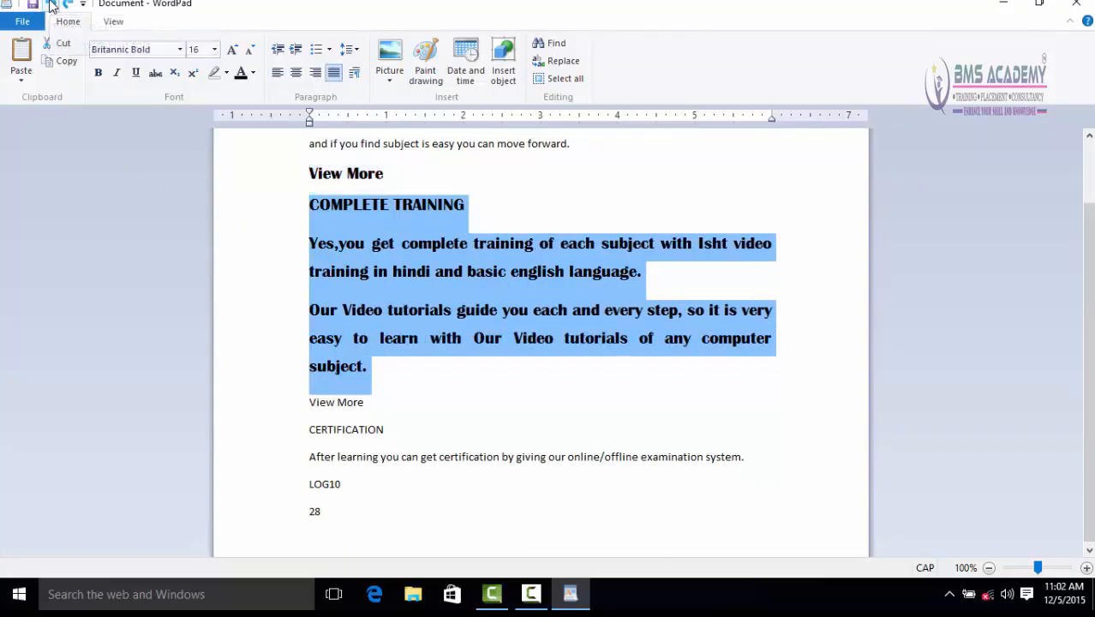
pyautogui.click(51, 4)
pyautogui.click(51, 4)
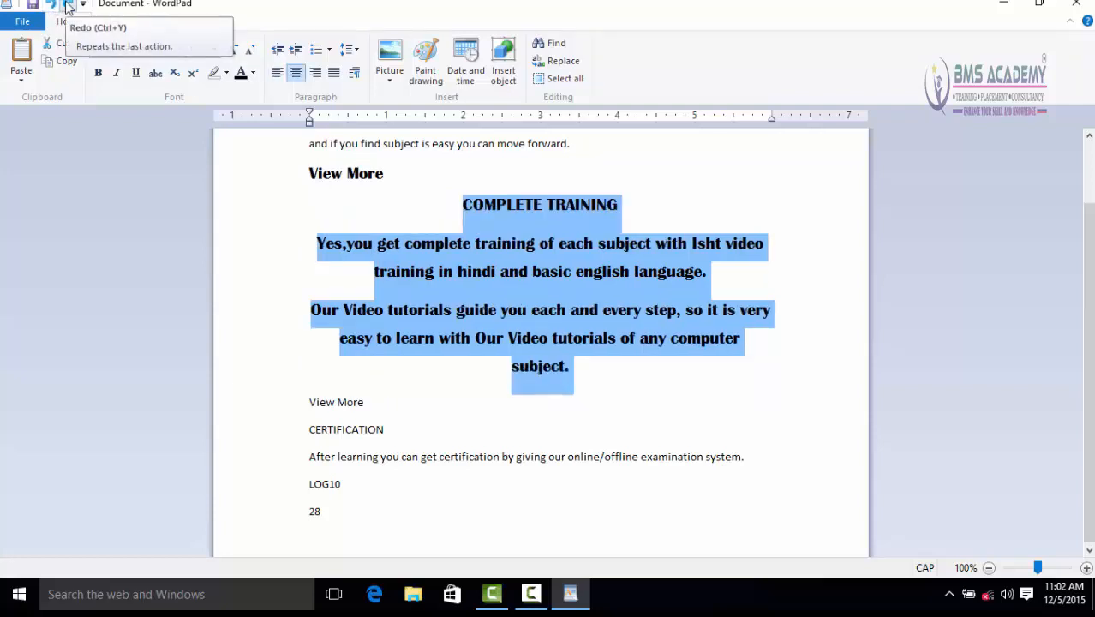
pyautogui.click(69, 5)
pyautogui.click(68, 6)
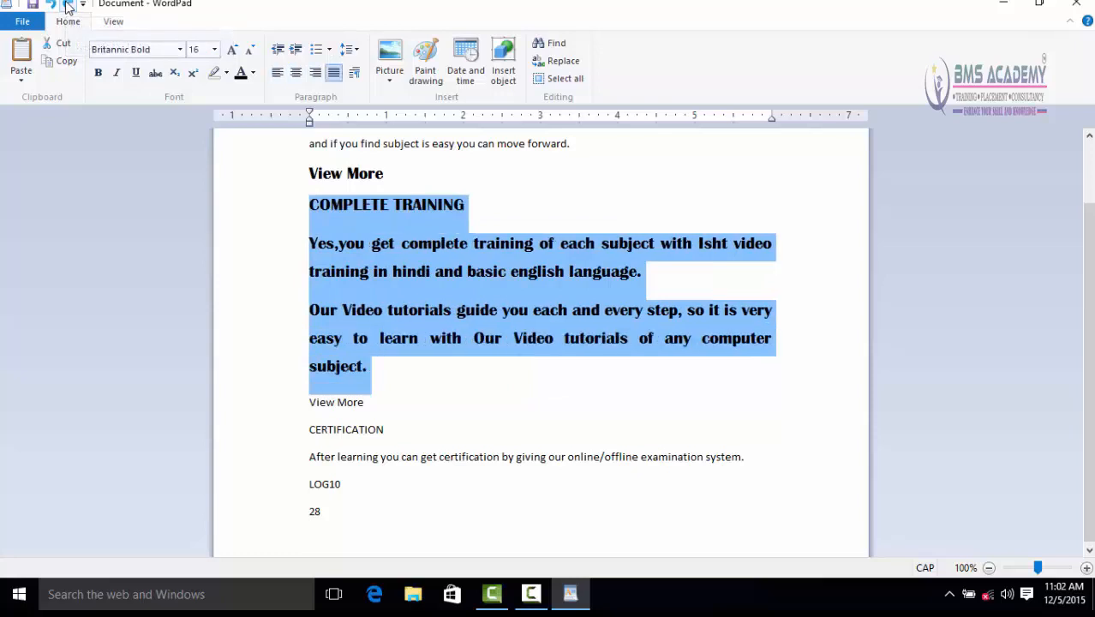
# Redo the remaining undone changes on the bold paragraphs through the paragraph settings, and undo the paragraph settings
pyautogui.click(68, 5)
pyautogui.click(68, 6)
pyautogui.click(68, 5)
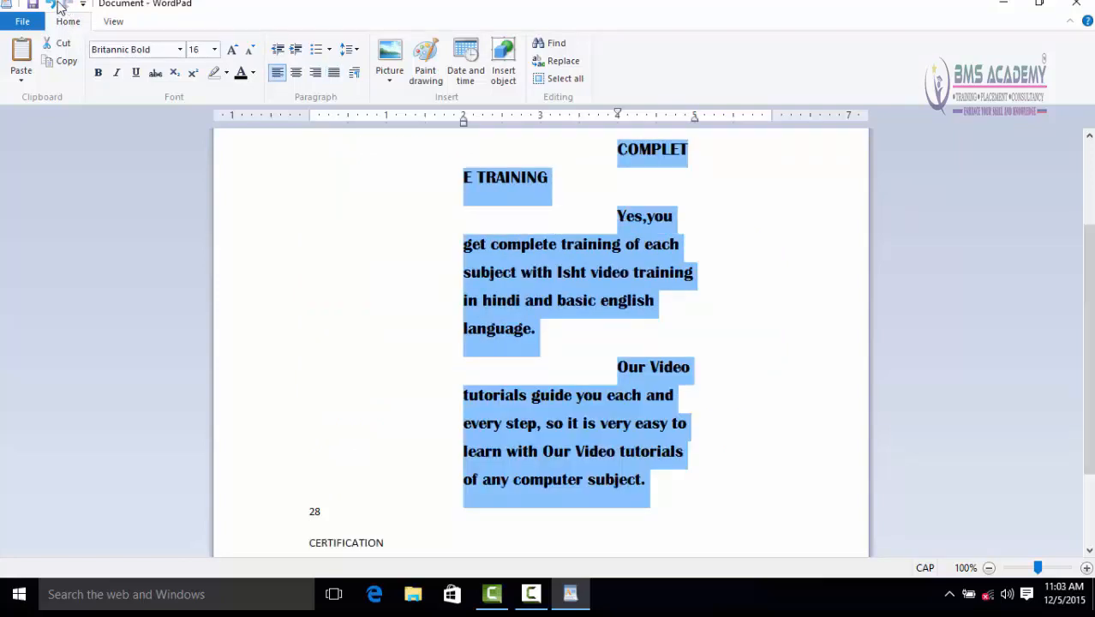
pyautogui.click(54, 4)
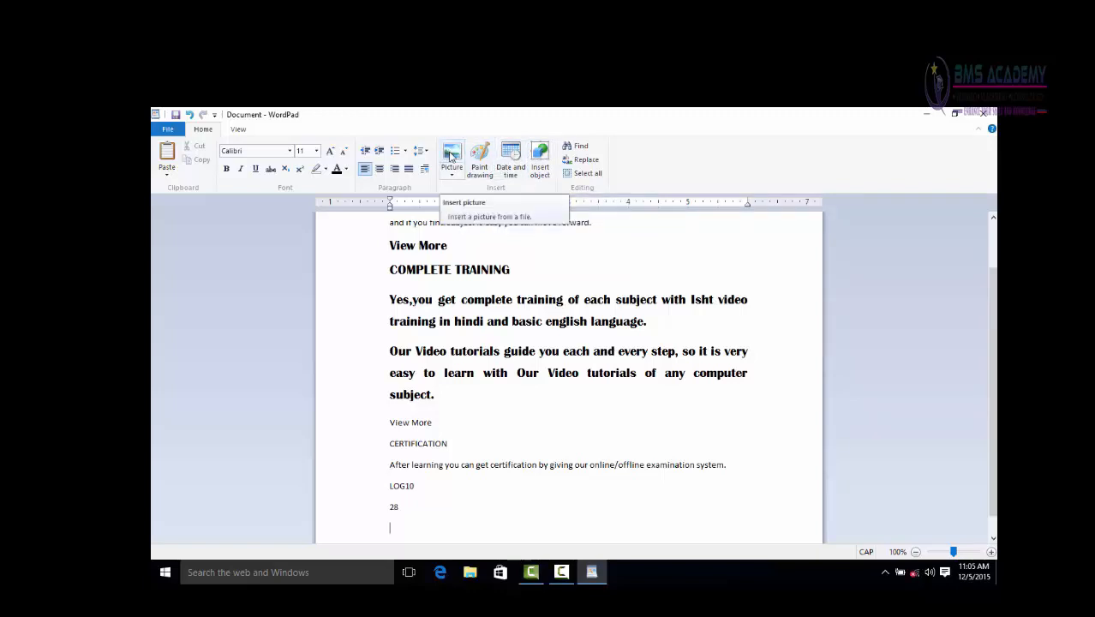
# Insert the STAR THREE picture from the Pictures folder below "28" at the end of the document
pyautogui.click(451, 155)
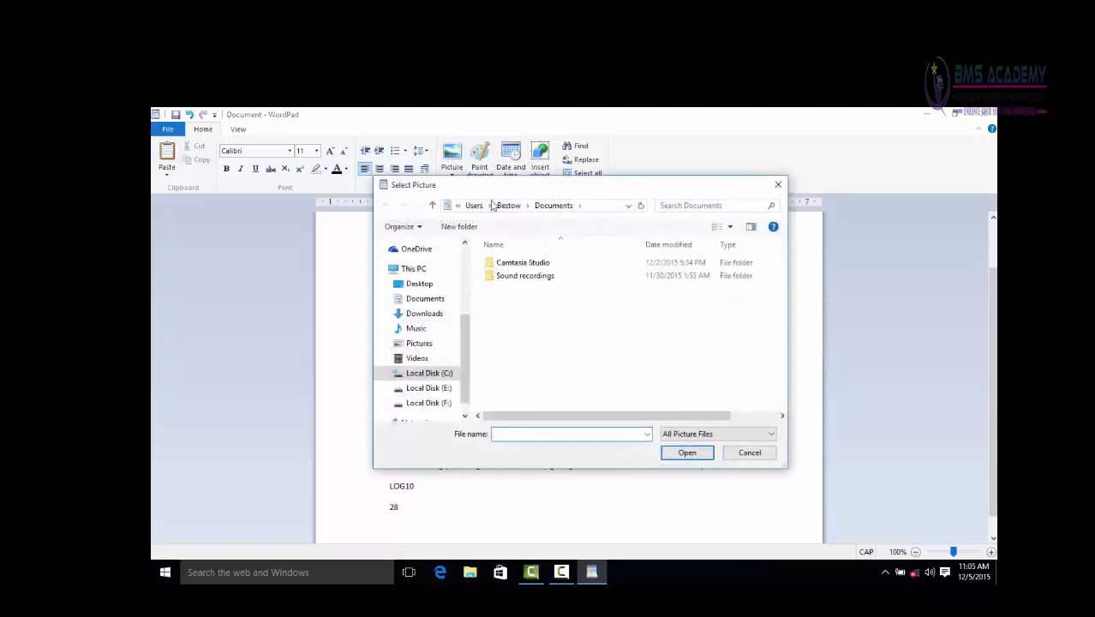
pyautogui.click(421, 344)
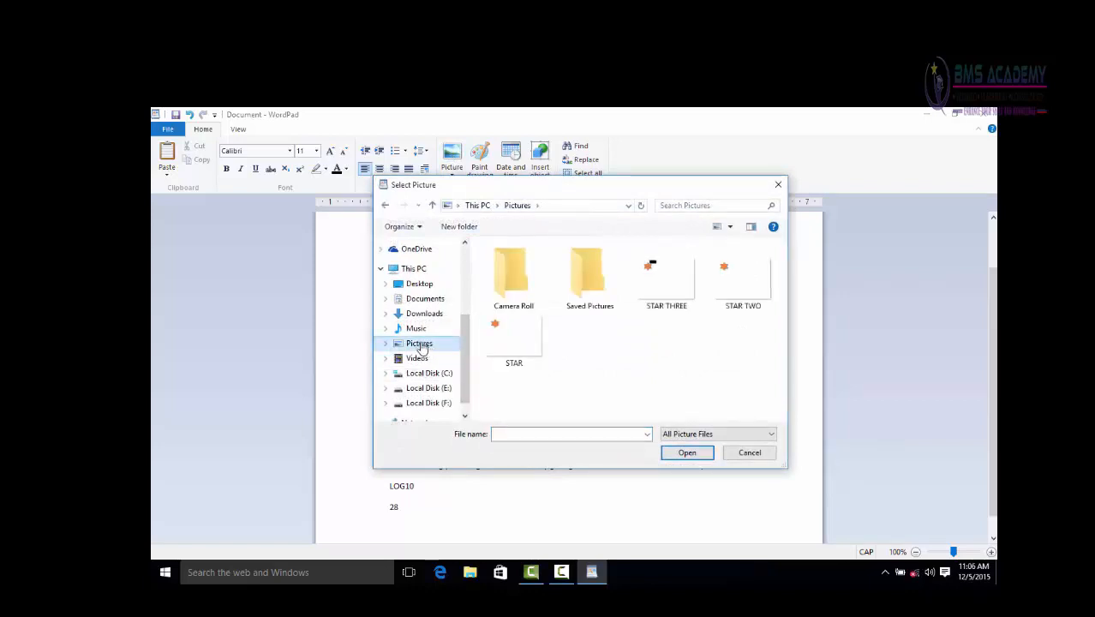
pyautogui.click(659, 286)
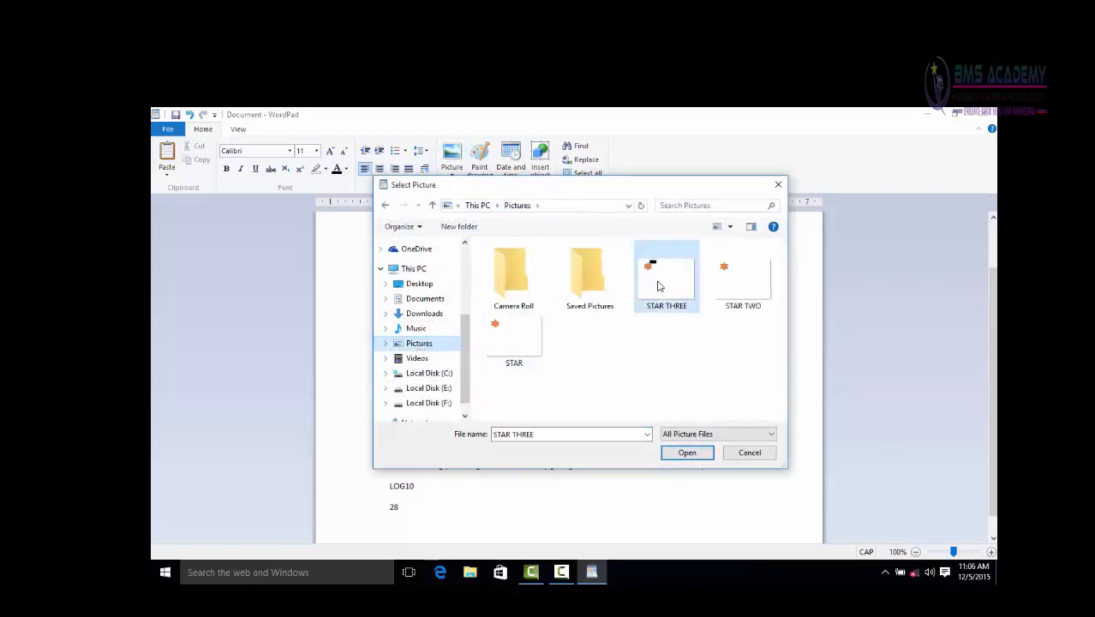
pyautogui.click(687, 452)
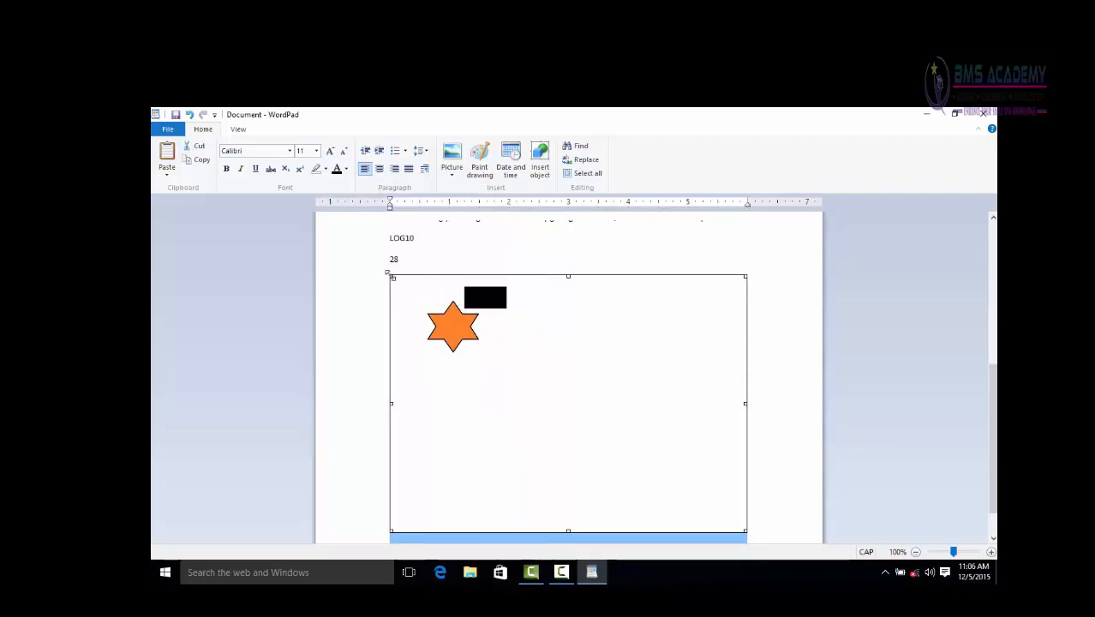
pyautogui.click(565, 253)
pyautogui.click(481, 332)
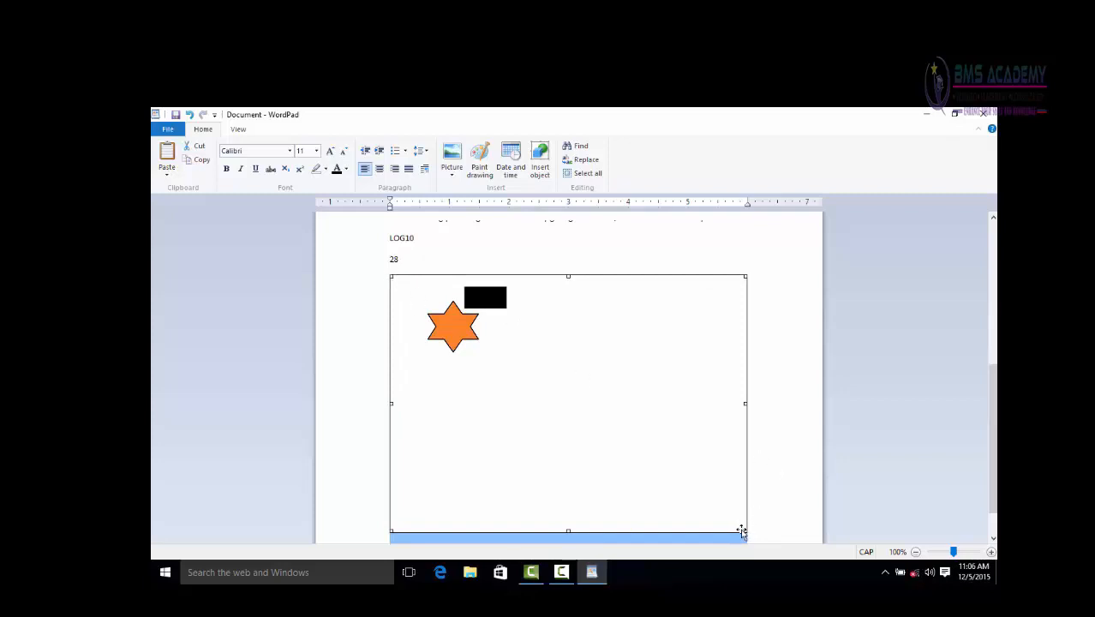
# Shrink the inserted picture proportionally to about 4.4 inches wide, and stretch its width alone to about 5.4 inches
pyautogui.moveTo(744, 529); pyautogui.dragTo(644, 452)
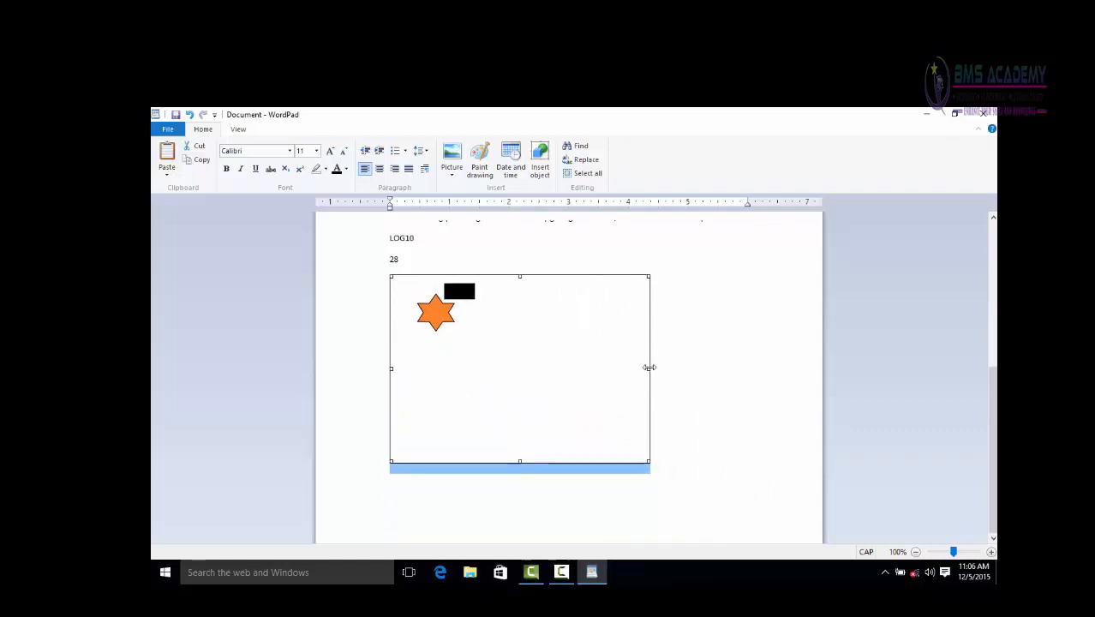
pyautogui.moveTo(647, 368); pyautogui.dragTo(711, 367)
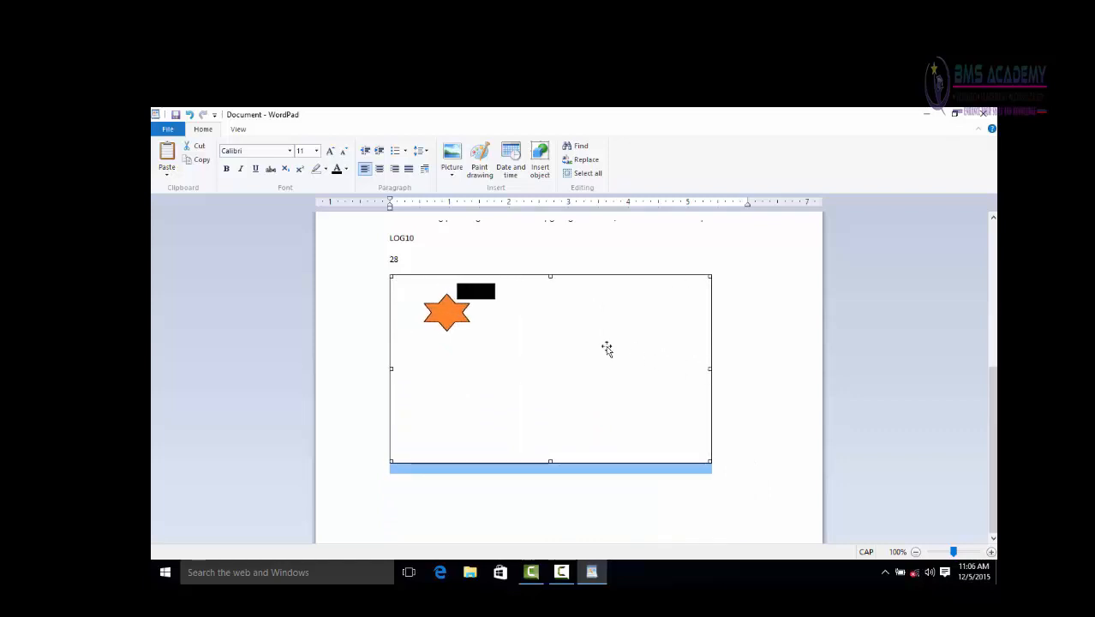
pyautogui.click(731, 342)
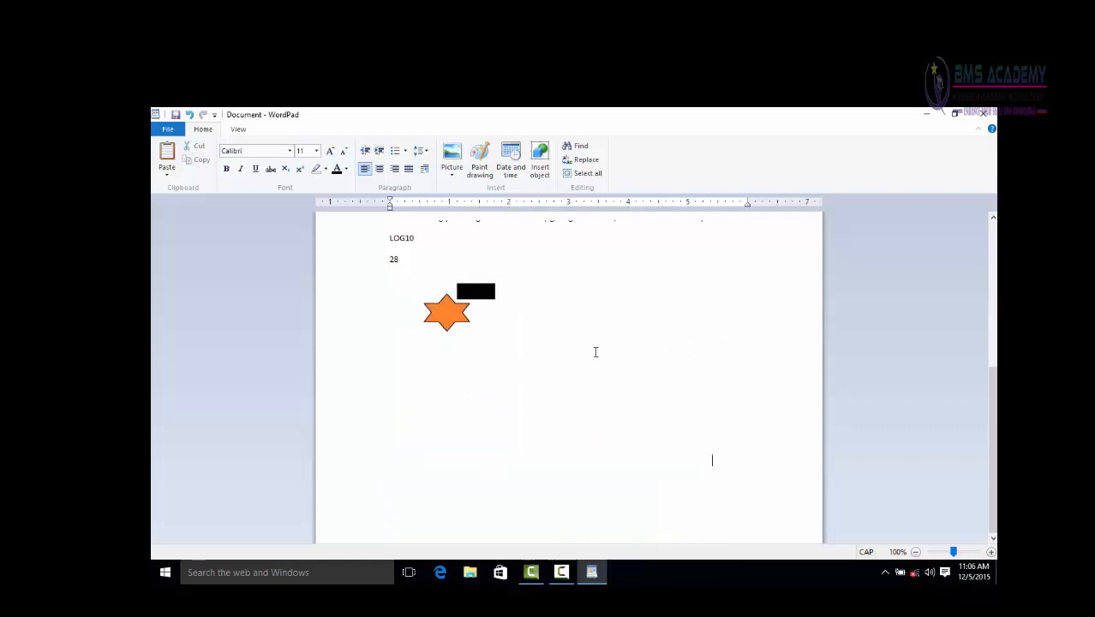
# Select the inserted STAR THREE picture and delete it from the document
pyautogui.click(579, 345)
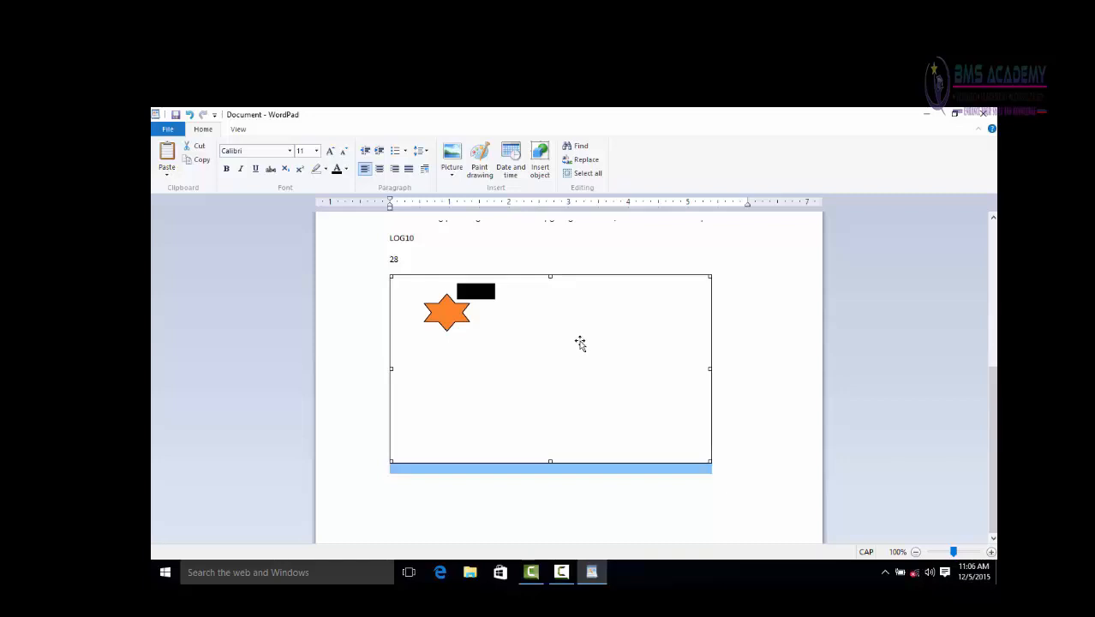
pyautogui.click(750, 336)
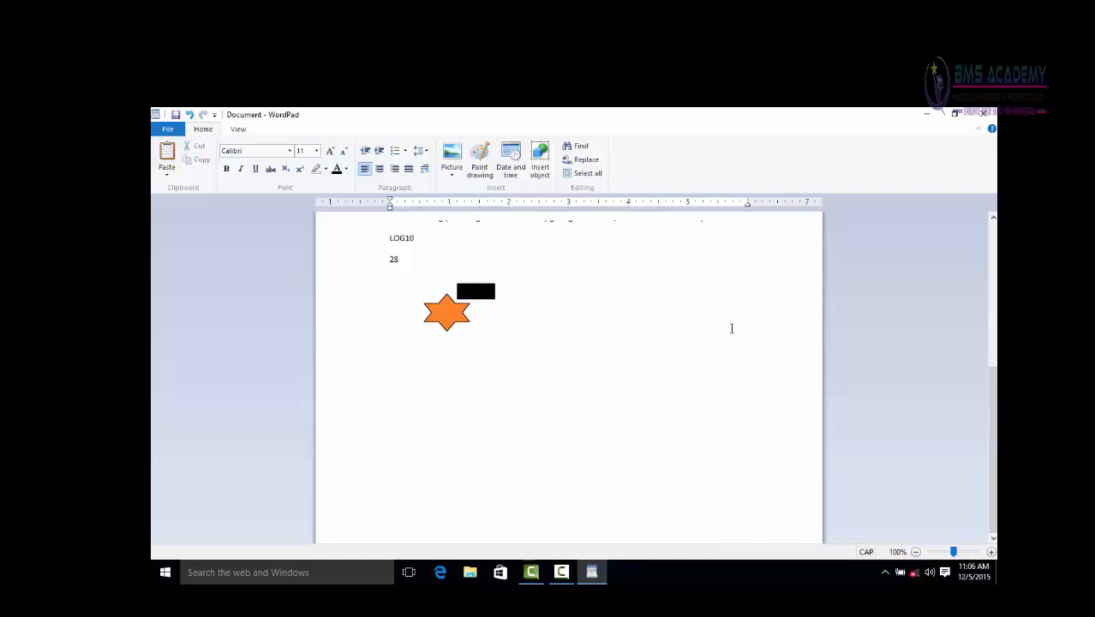
pyautogui.click(559, 343)
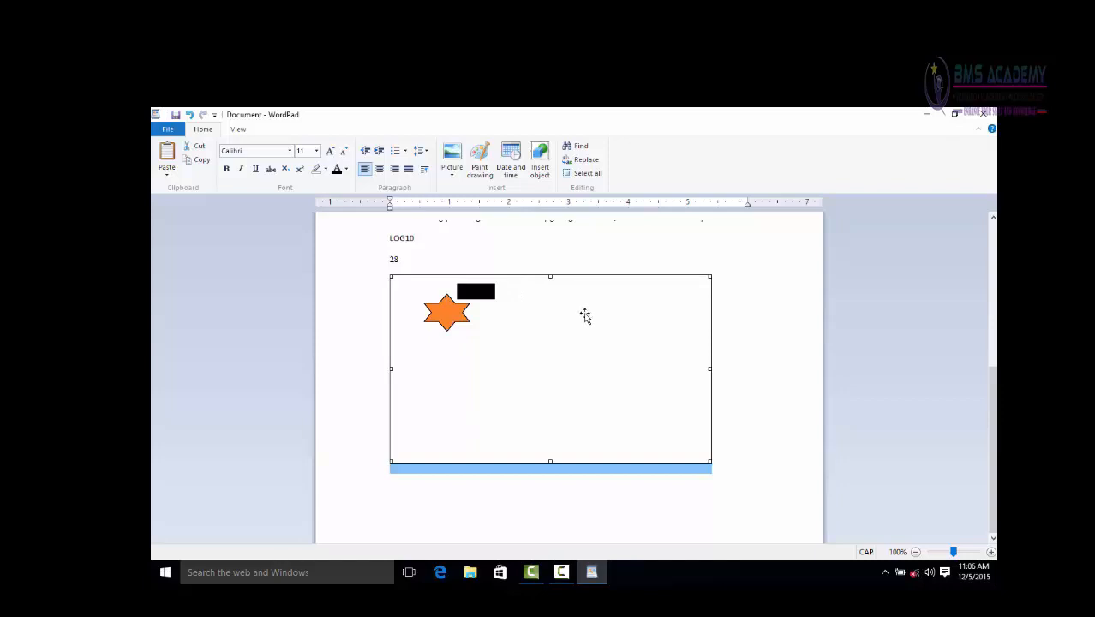
pyautogui.press('Delete')
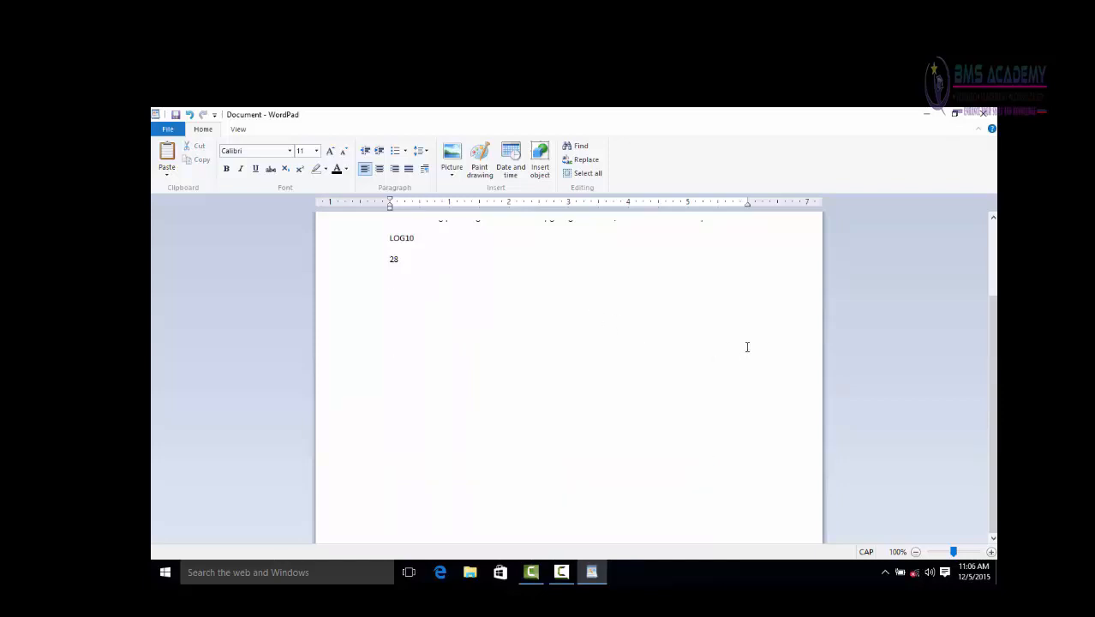
# Insert an empty Paint drawing below "28" and return to the document
pyautogui.click(483, 171)
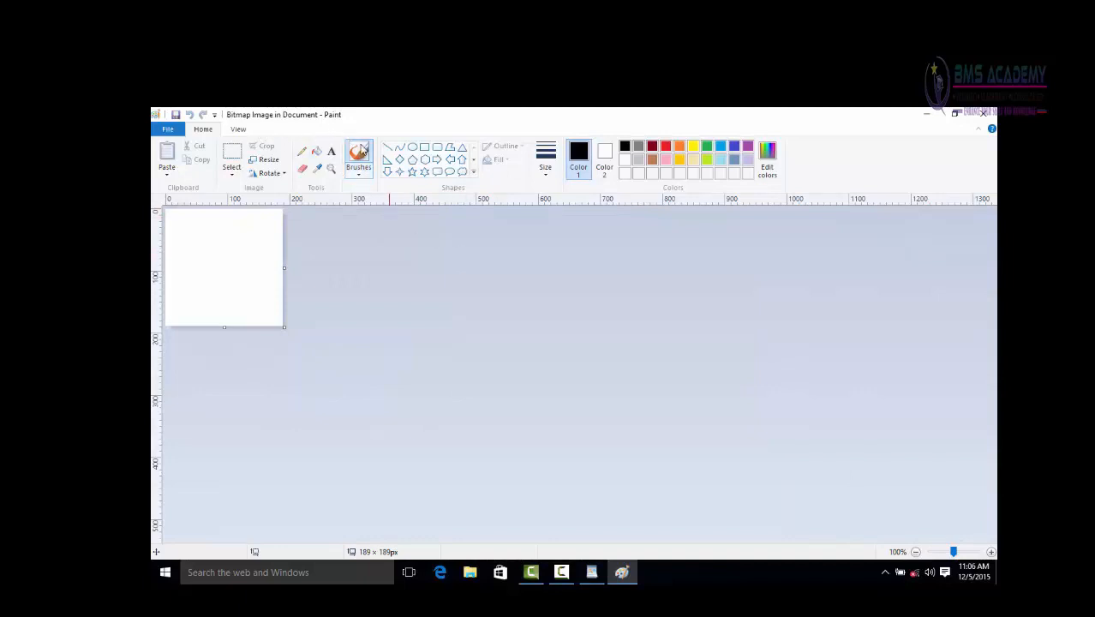
pyautogui.click(980, 118)
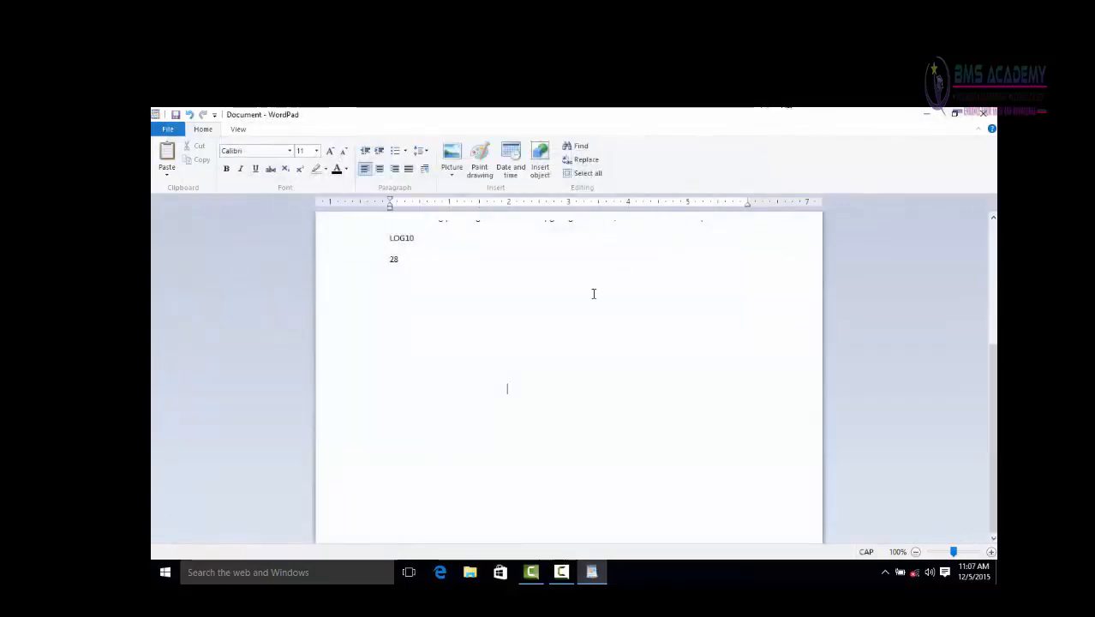
# Insert a Paint drawing of a five-point star about 132 × 130 px filled with red, and return to the document
pyautogui.click(482, 165)
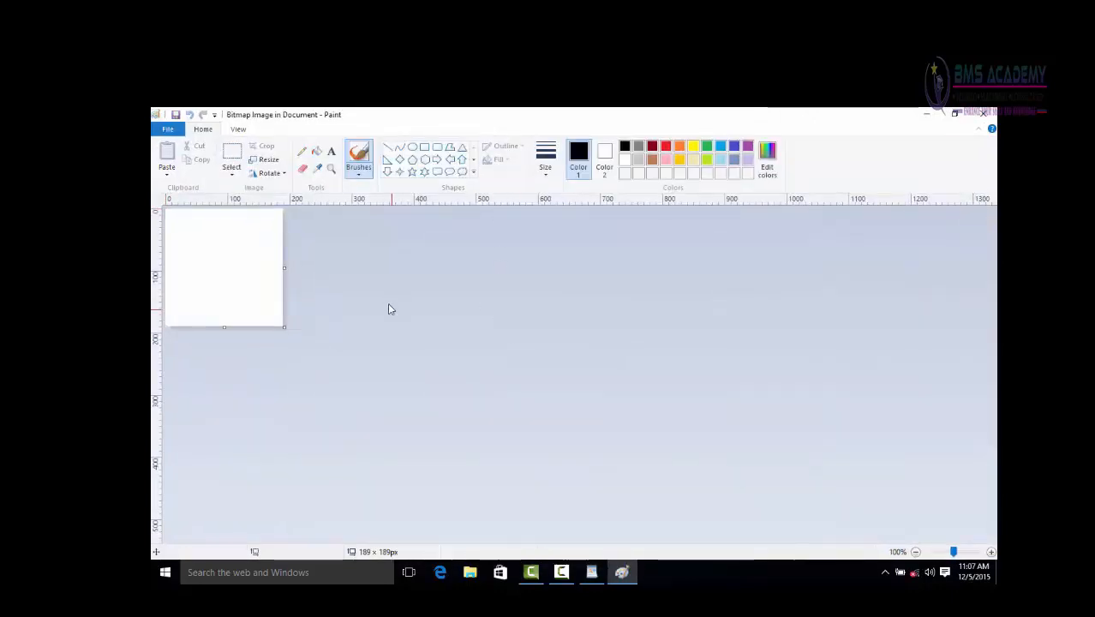
pyautogui.click(414, 174)
pyautogui.moveTo(182, 226); pyautogui.dragTo(264, 305)
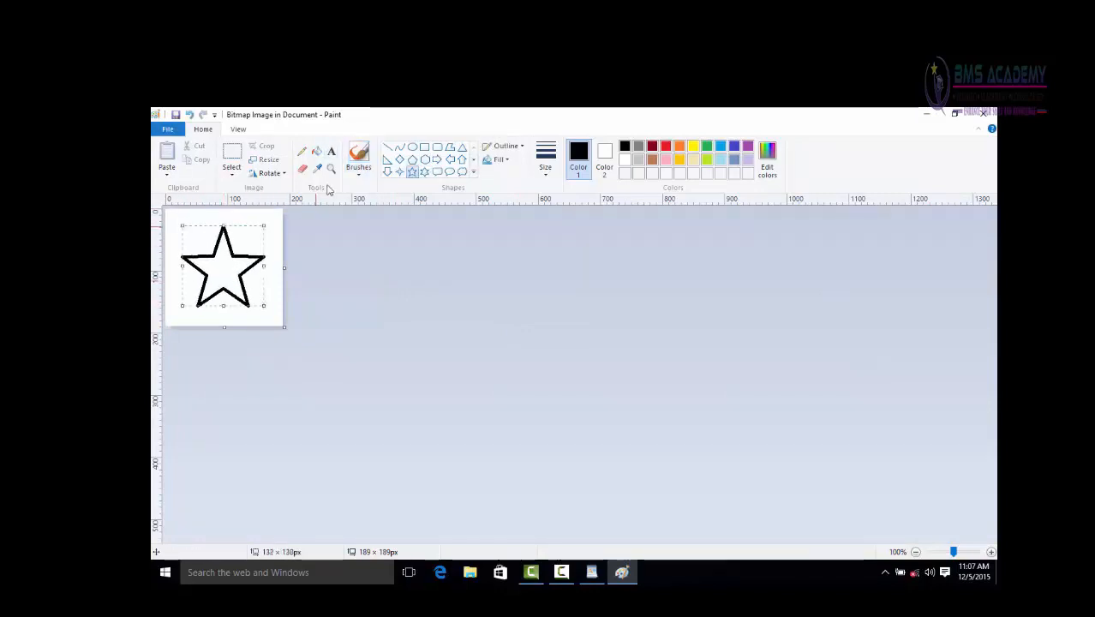
pyautogui.click(316, 150)
pyautogui.click(666, 146)
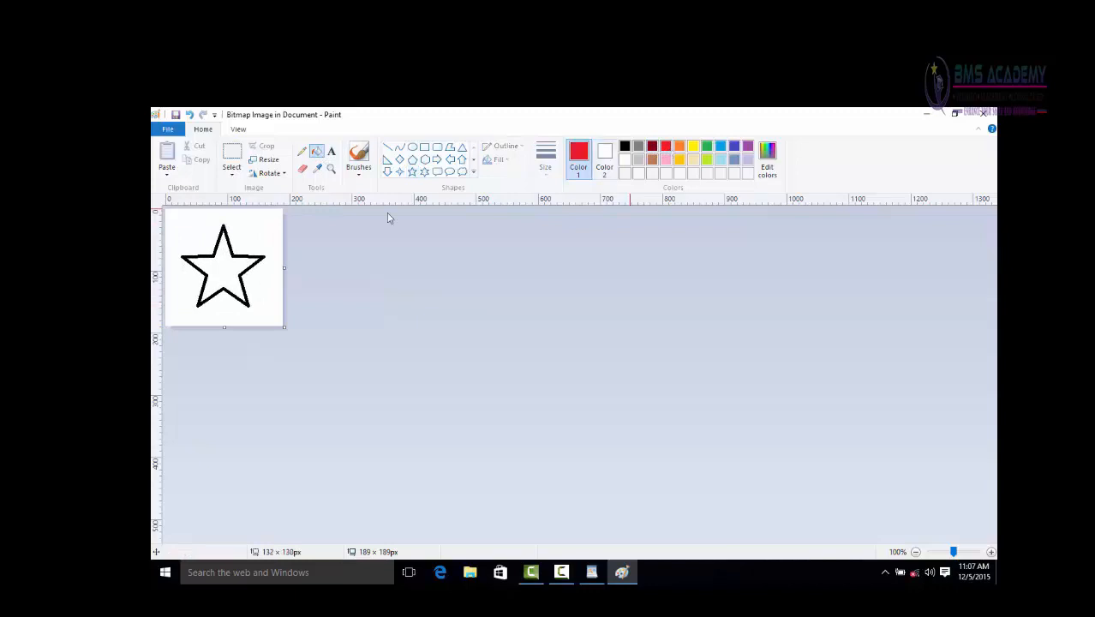
pyautogui.click(229, 257)
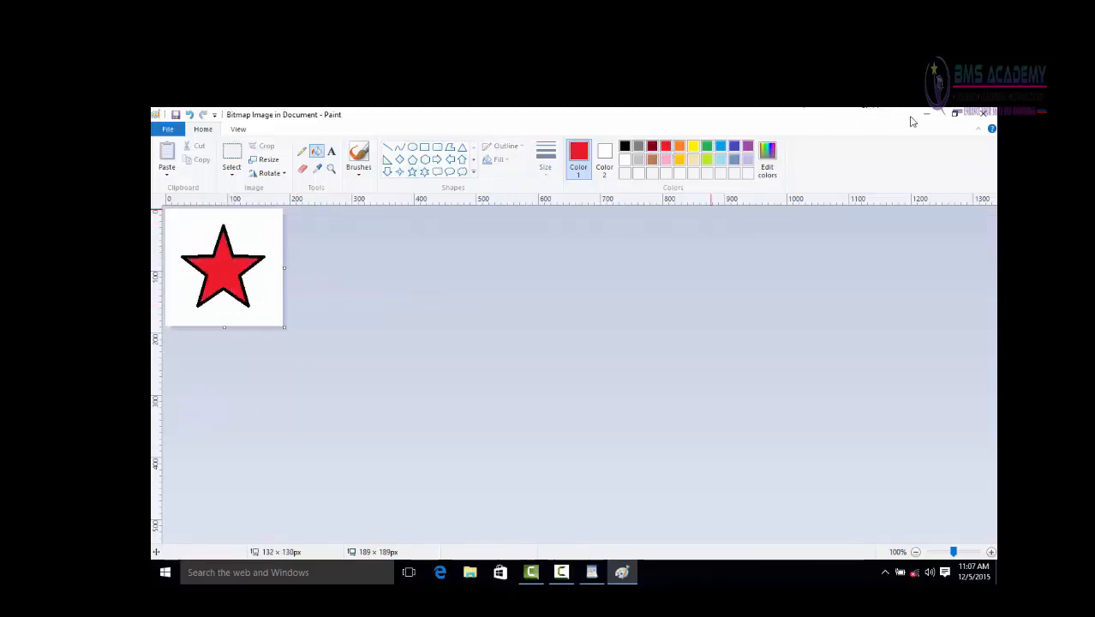
pyautogui.click(983, 114)
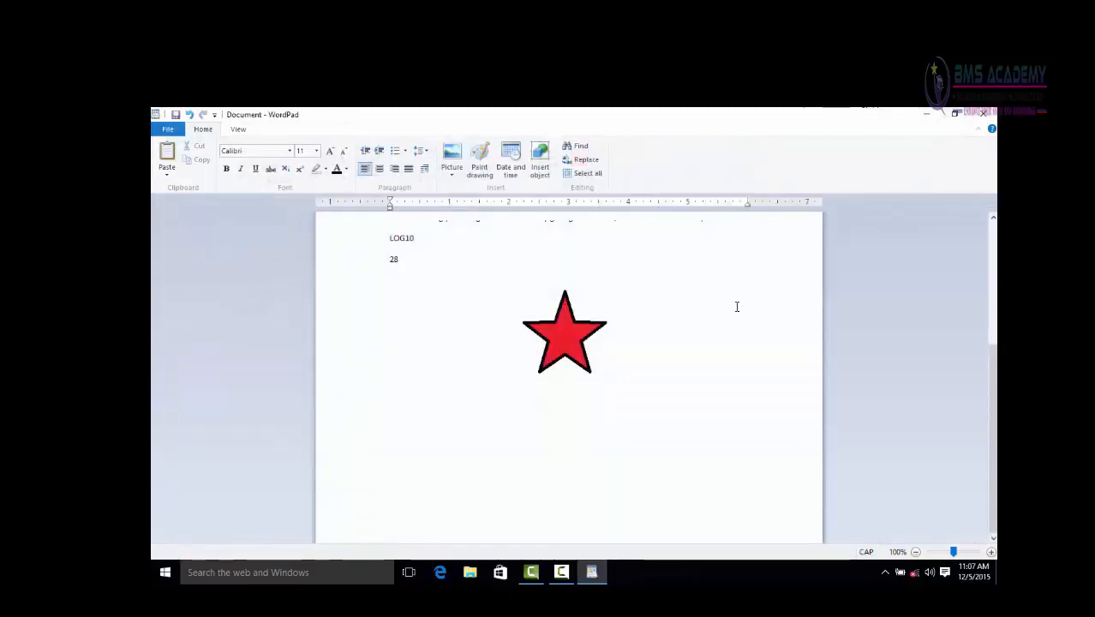
# Shrink the star drawing slightly, open it in Paint for editing and return to the document
pyautogui.click(553, 340)
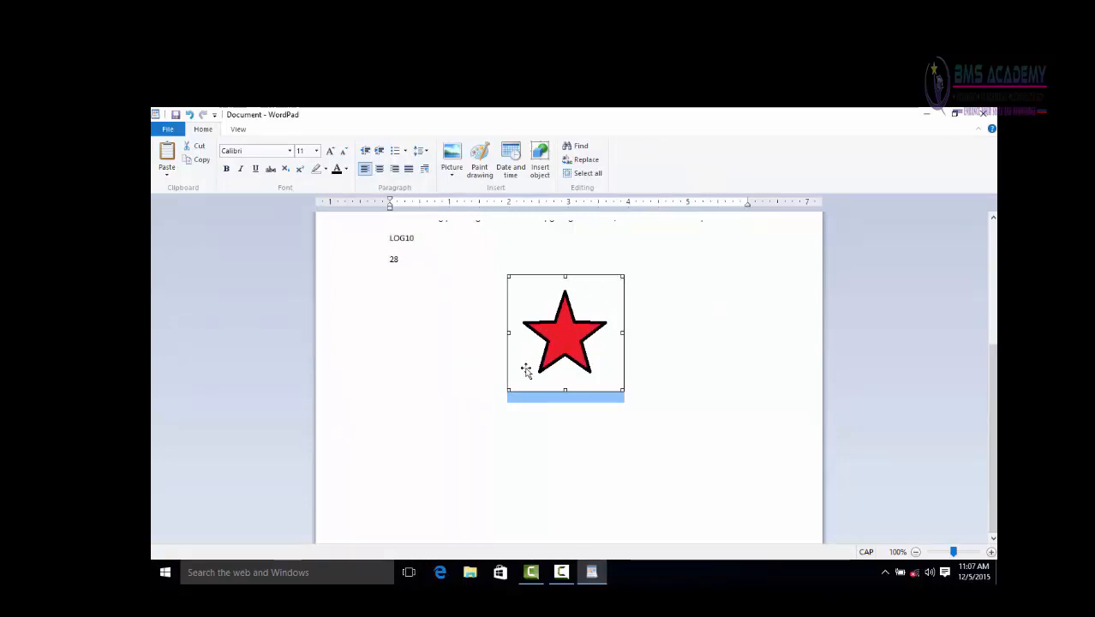
pyautogui.moveTo(503, 395)
pyautogui.mouseDown()
pyautogui.moveTo(432, 428)
pyautogui.moveTo(506, 379)
pyautogui.moveTo(454, 425)
pyautogui.moveTo(499, 396)
pyautogui.mouseUp()
pyautogui.doubleClick(555, 345)
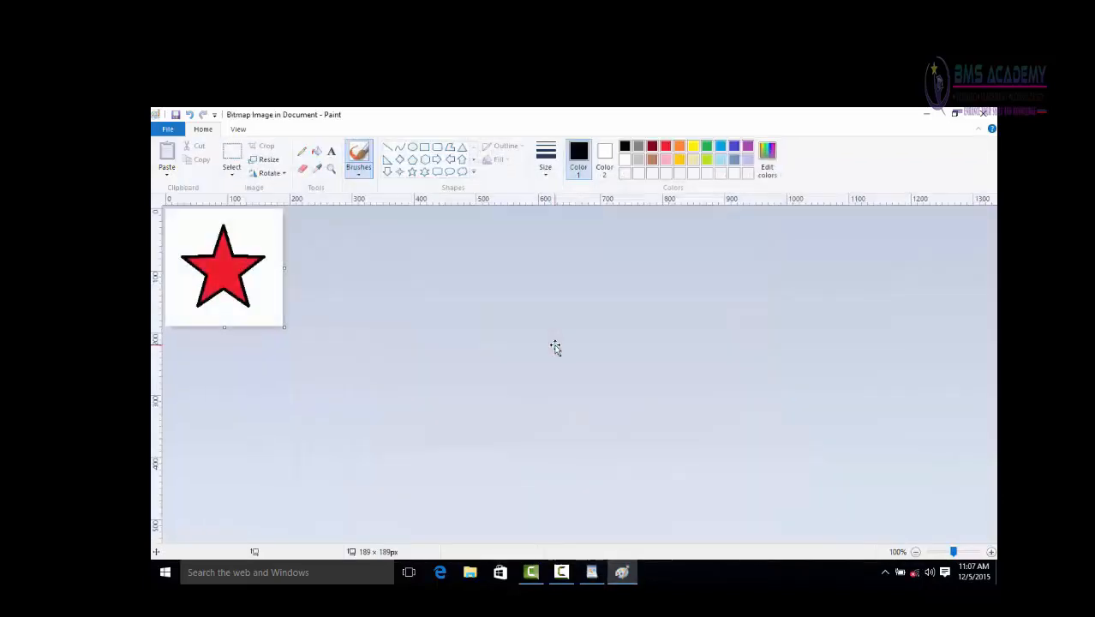
pyautogui.click(983, 114)
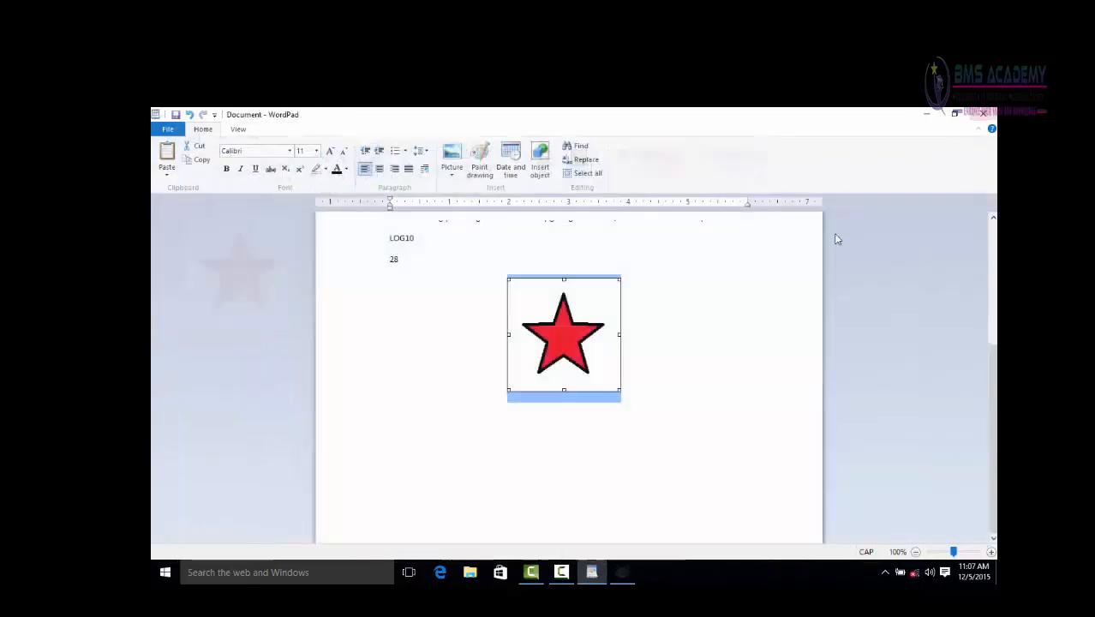
# Reopen the star drawing in Paint, return to the document and delete the drawing
pyautogui.click(722, 321)
pyautogui.click(579, 333)
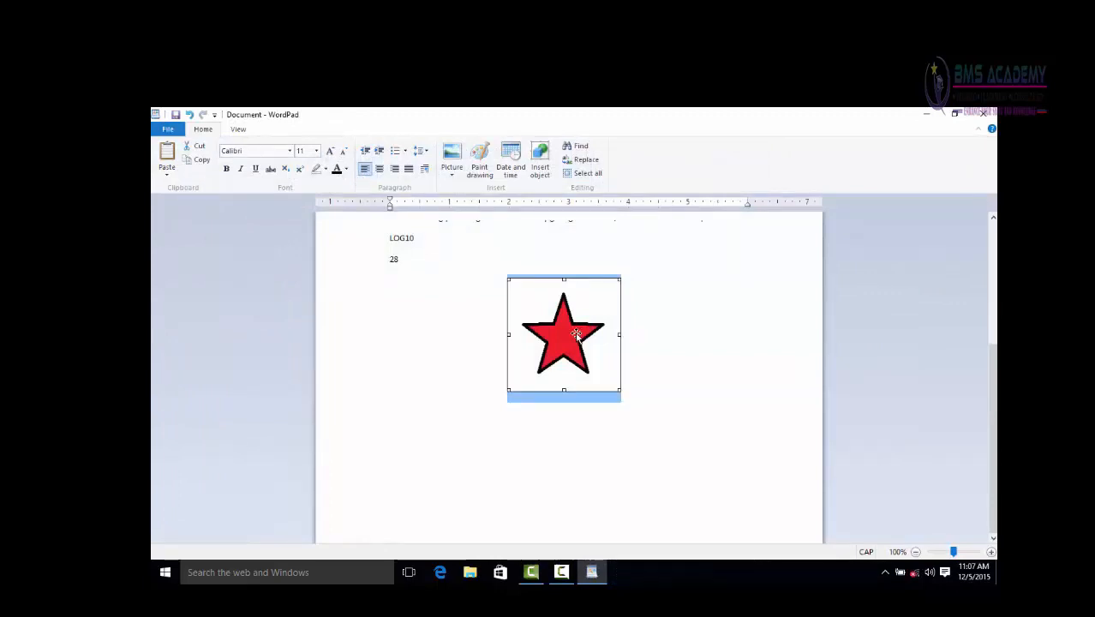
pyautogui.doubleClick(579, 333)
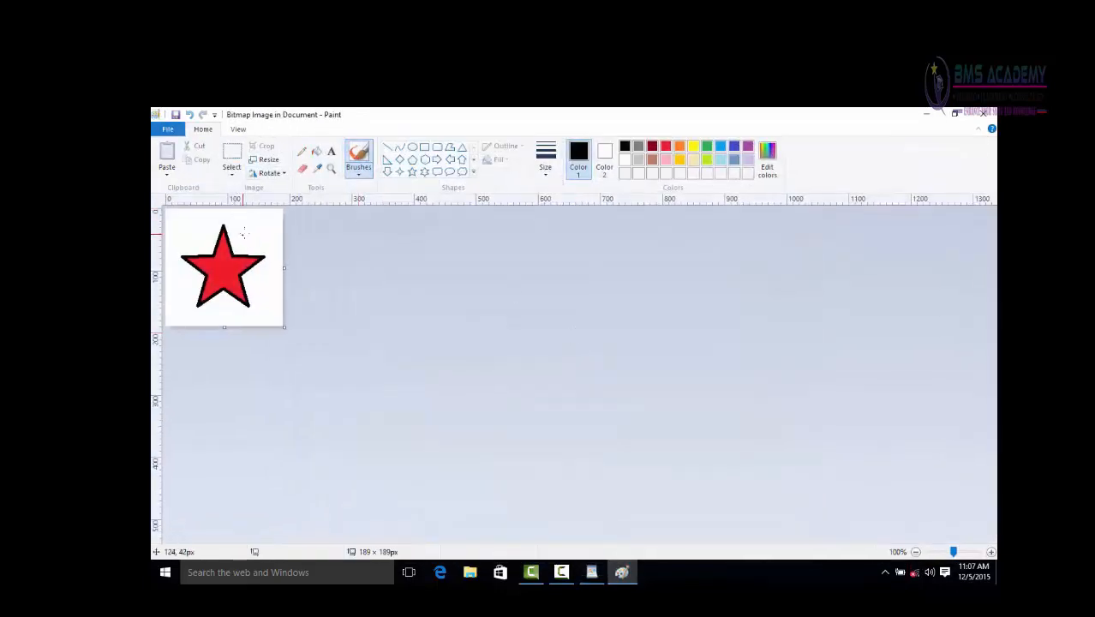
pyautogui.click(983, 115)
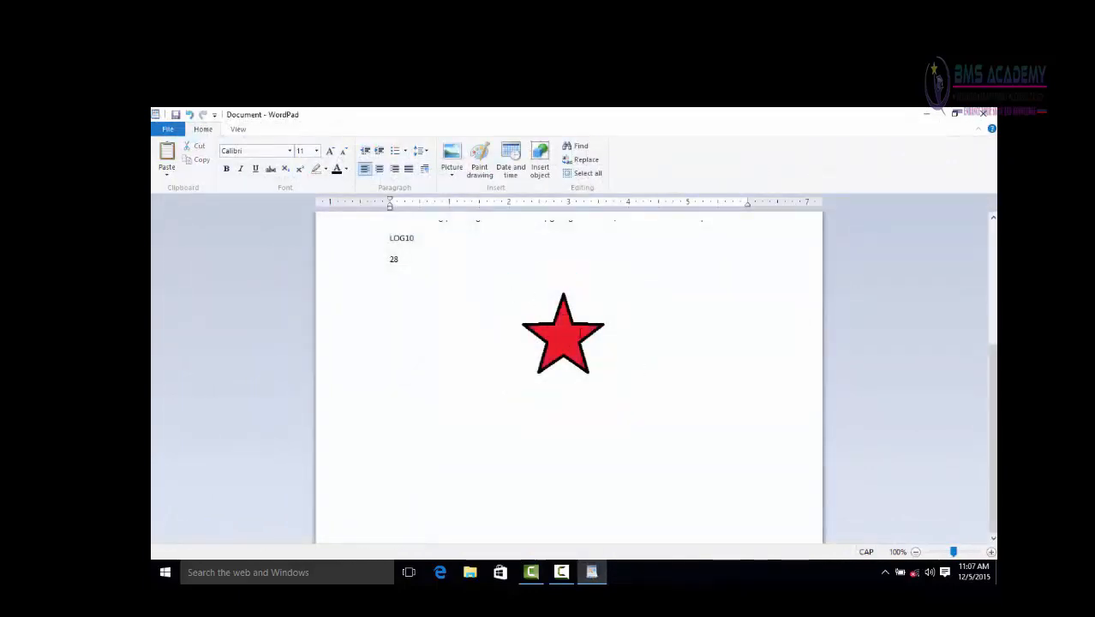
pyautogui.click(578, 334)
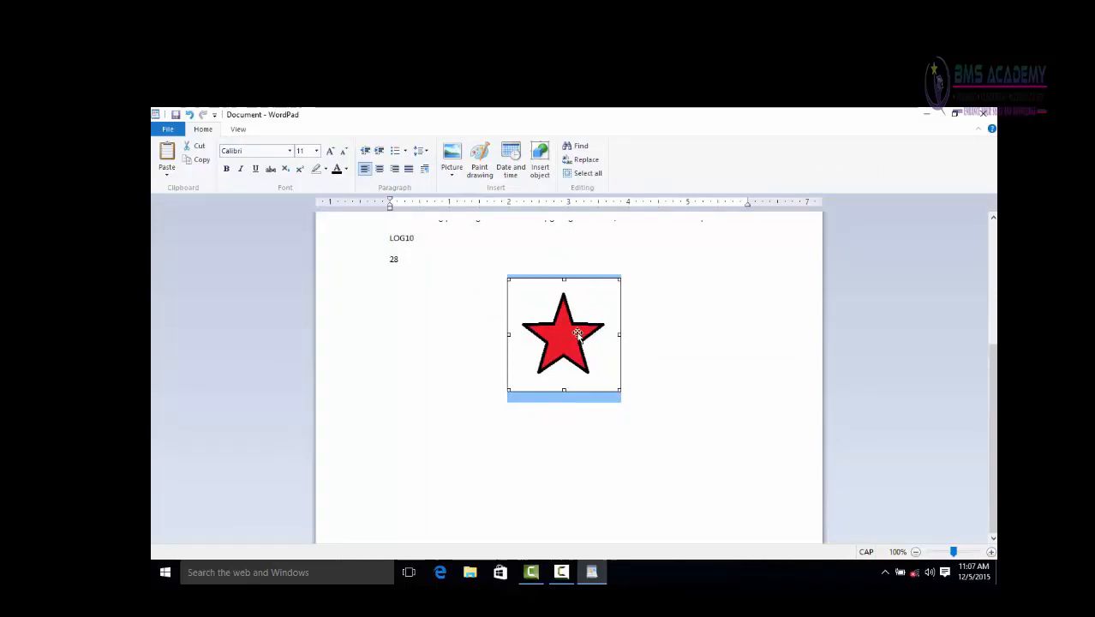
pyautogui.press('Delete')
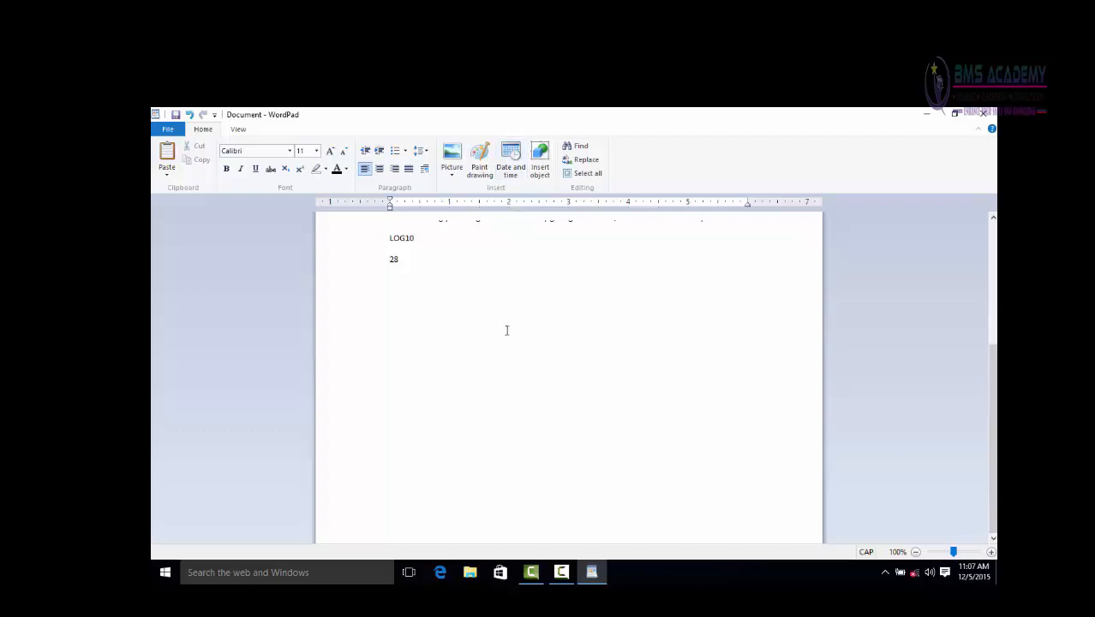
# Insert the current date in the format "Saturday, December 5, 2015" below "28"
pyautogui.click(512, 156)
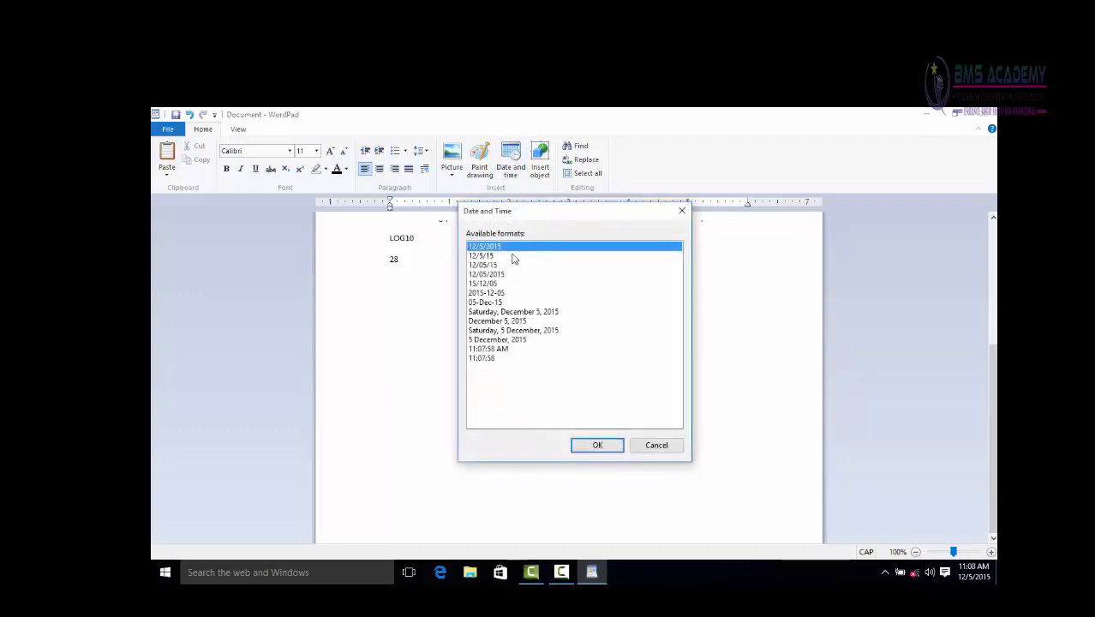
pyautogui.click(506, 312)
pyautogui.click(596, 444)
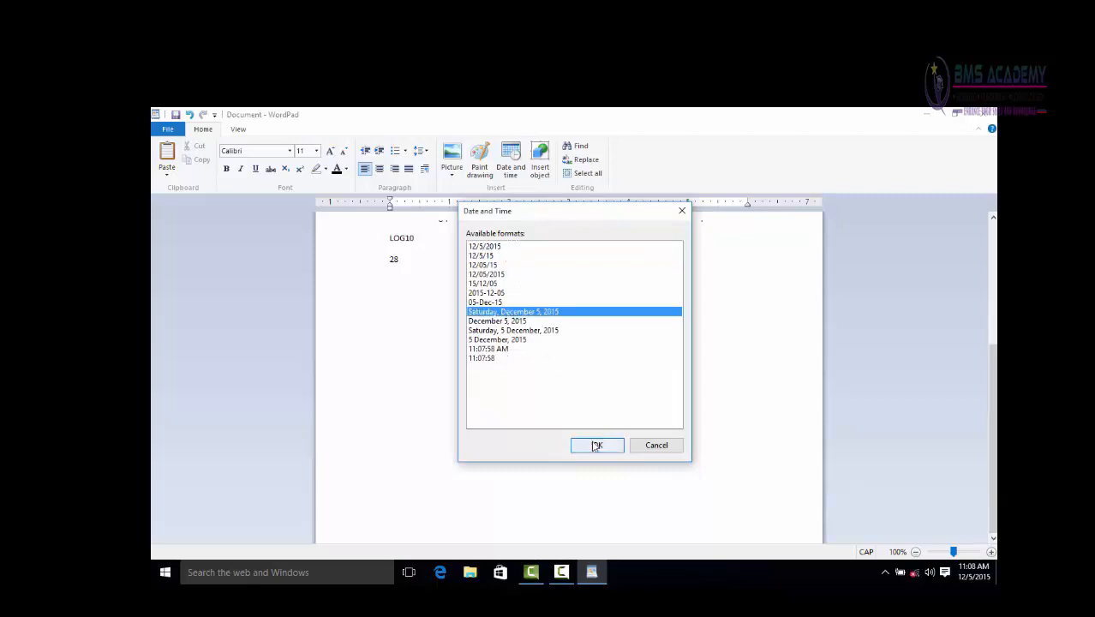
pyautogui.moveTo(629, 389); pyautogui.dragTo(506, 389)
pyautogui.click(628, 428)
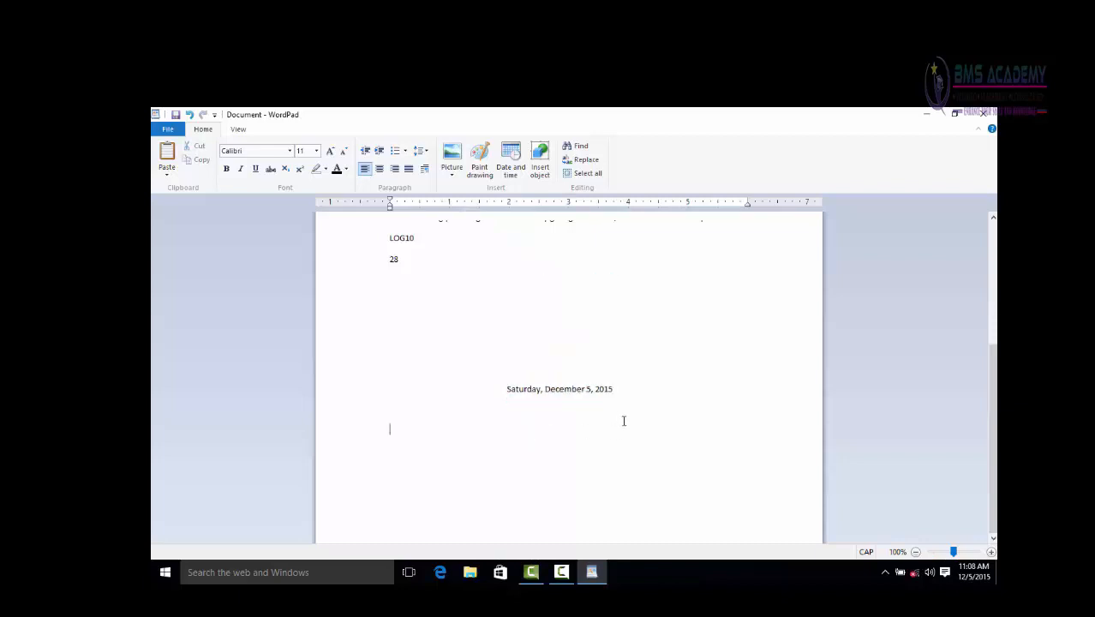
# Insert a Microsoft Excel Worksheet below the date with NAME and AGE columns, four first names and ages 12, 33, 55 and 44, and close it
pyautogui.click(620, 395)
pyautogui.click(645, 399)
pyautogui.click(545, 170)
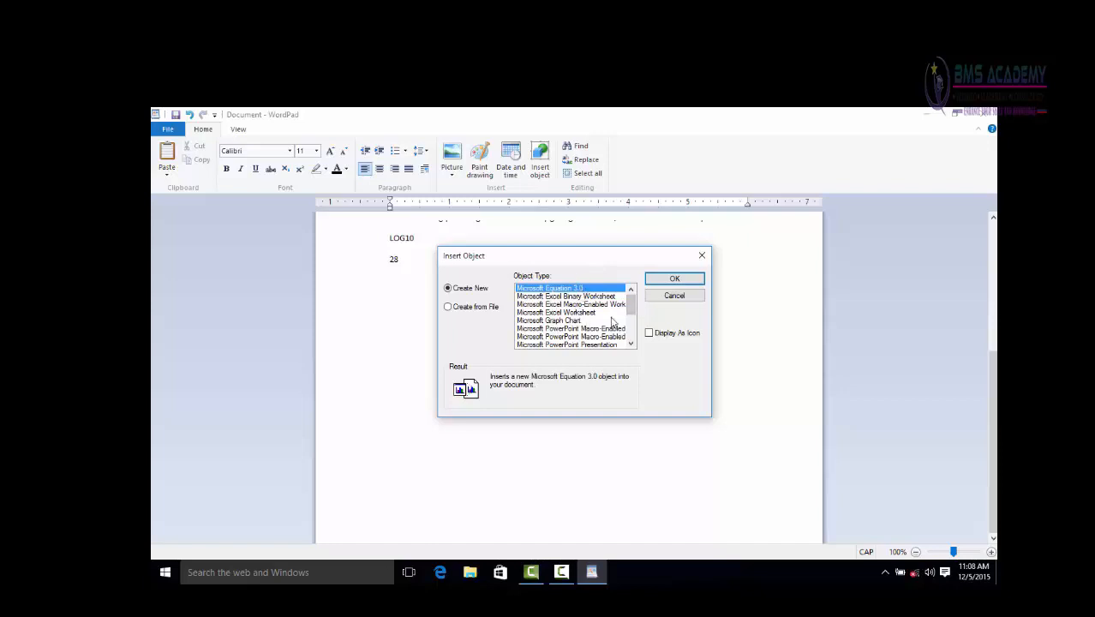
pyautogui.moveTo(633, 305); pyautogui.dragTo(639, 330)
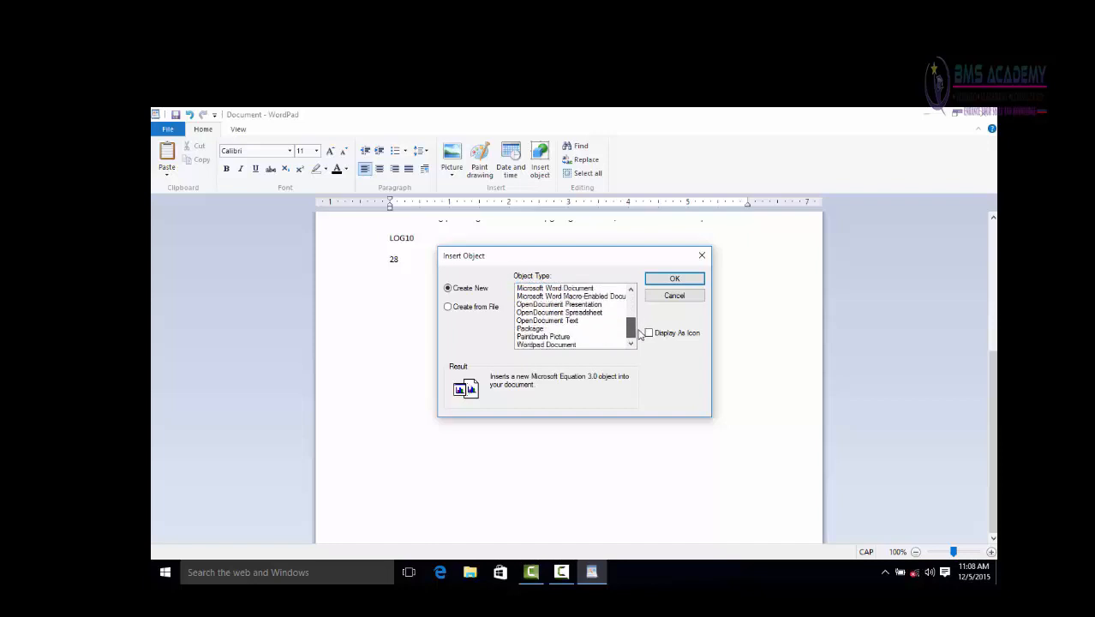
pyautogui.scroll(8, 639, 334)
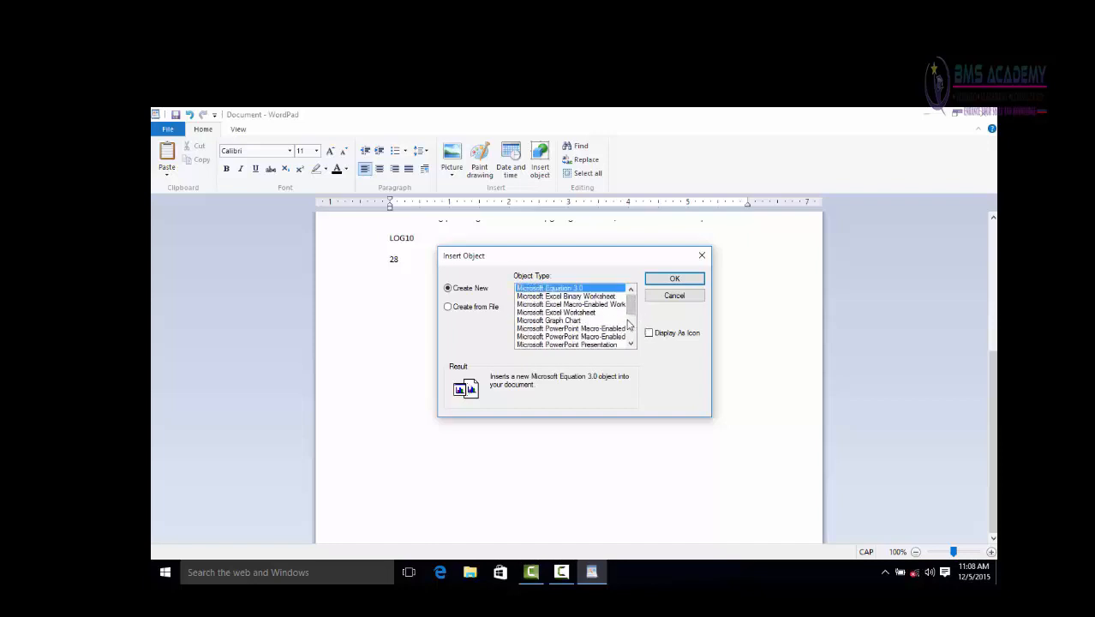
pyautogui.click(592, 314)
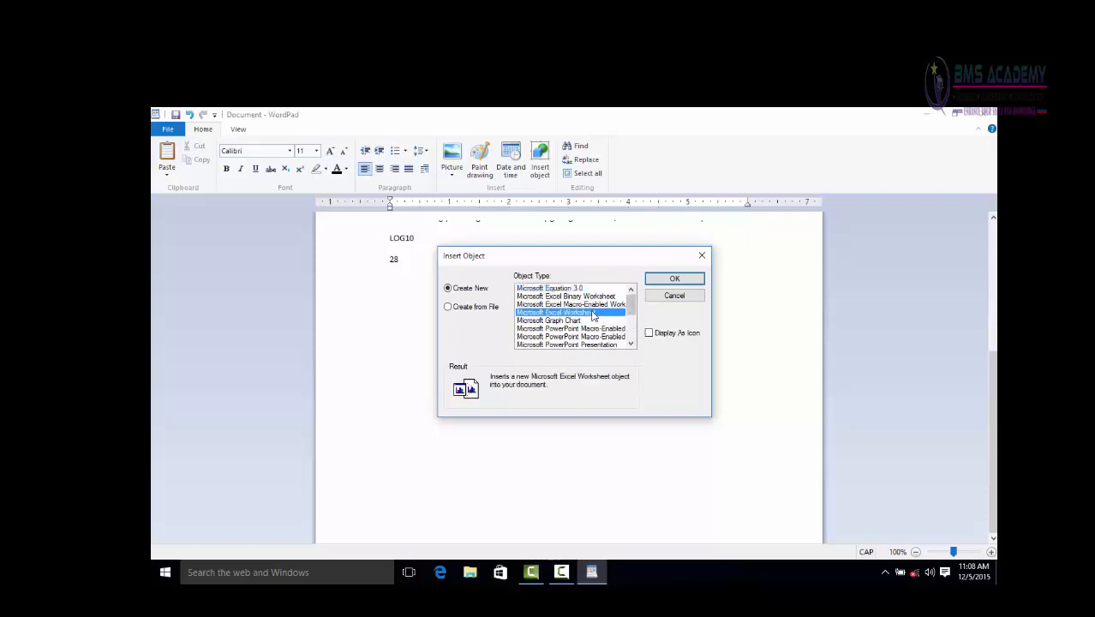
pyautogui.click(655, 278)
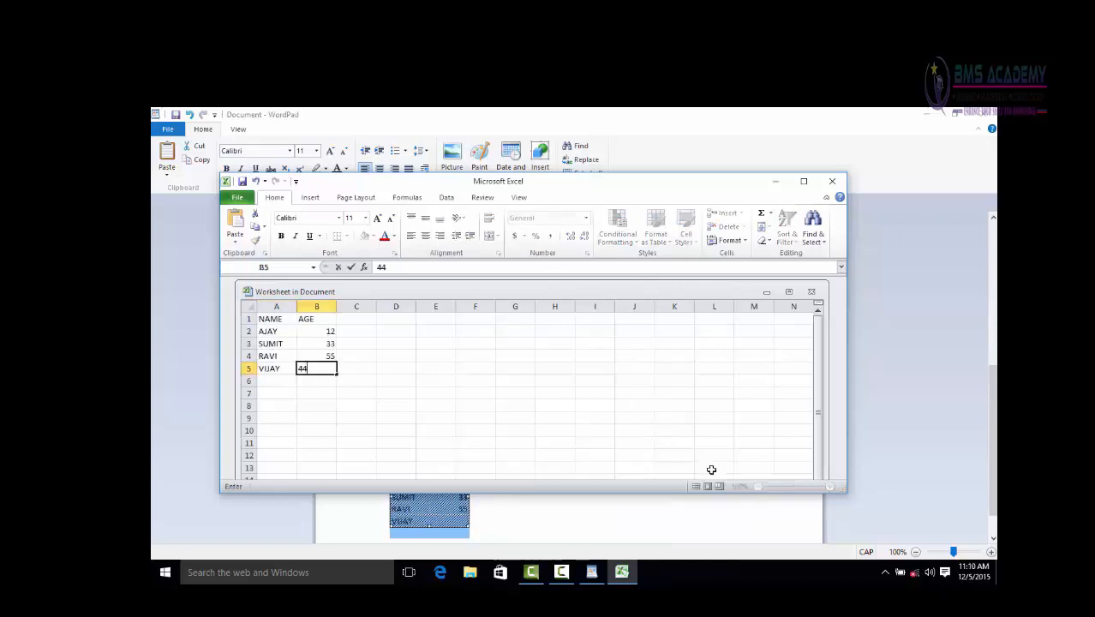
pyautogui.press('Return')
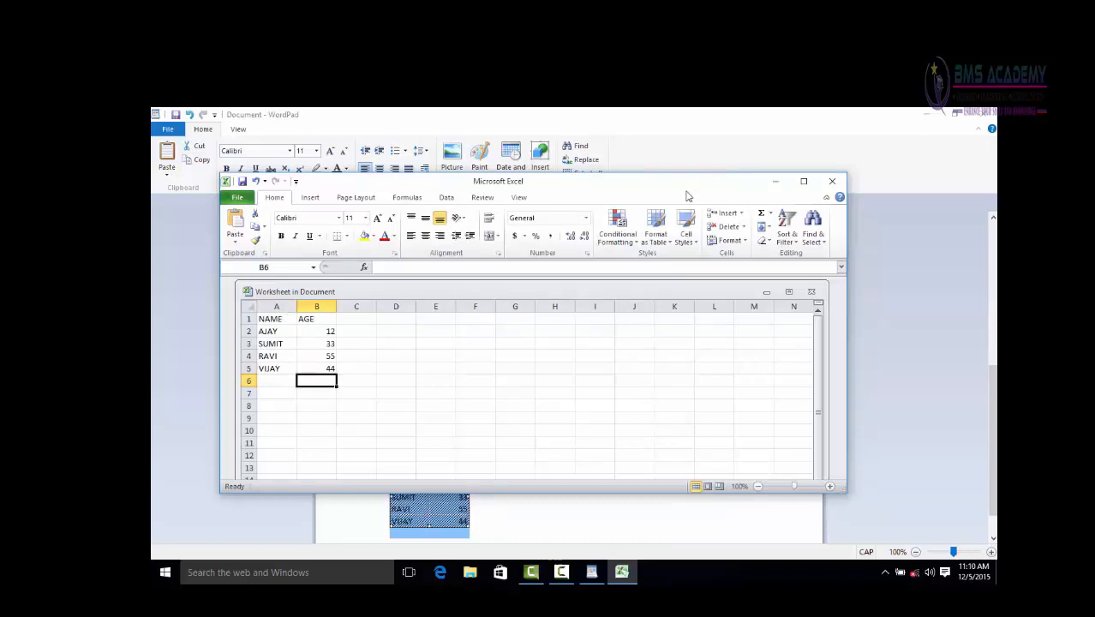
pyautogui.click(833, 182)
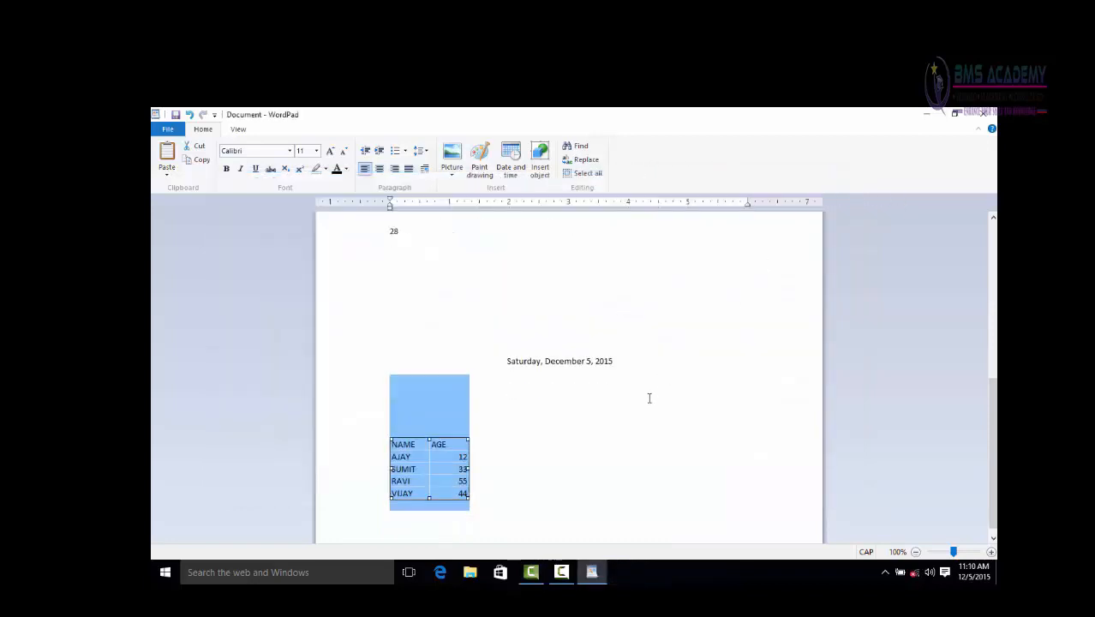
pyautogui.click(532, 428)
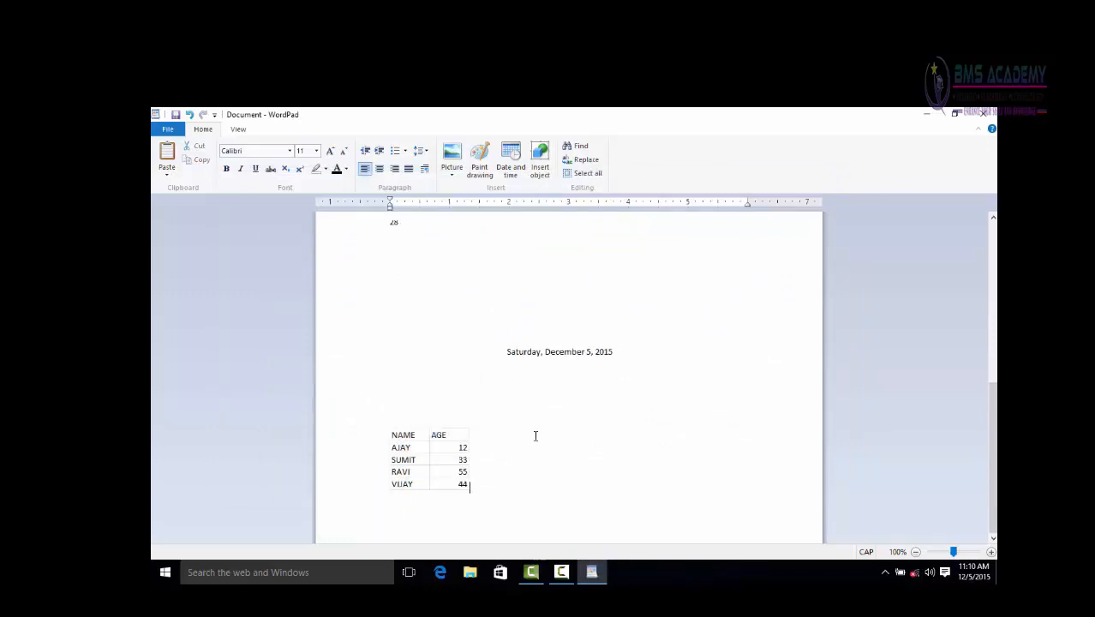
# Open the embedded NAME and AGE worksheet in Excel and return to the document without changing it
pyautogui.click(443, 447)
pyautogui.doubleClick(443, 447)
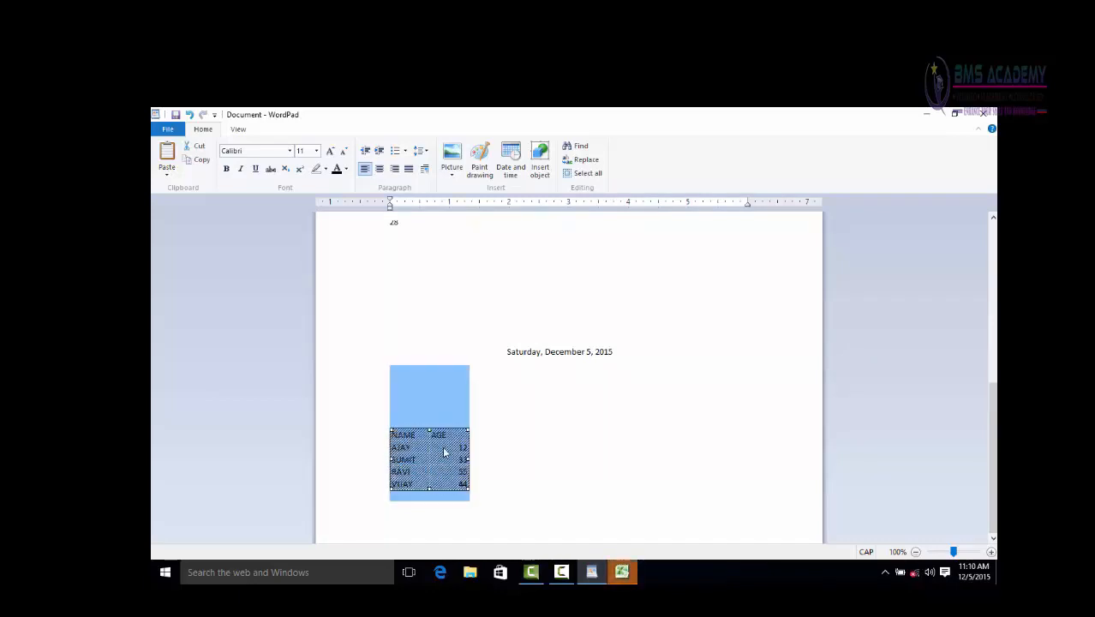
pyautogui.click(622, 573)
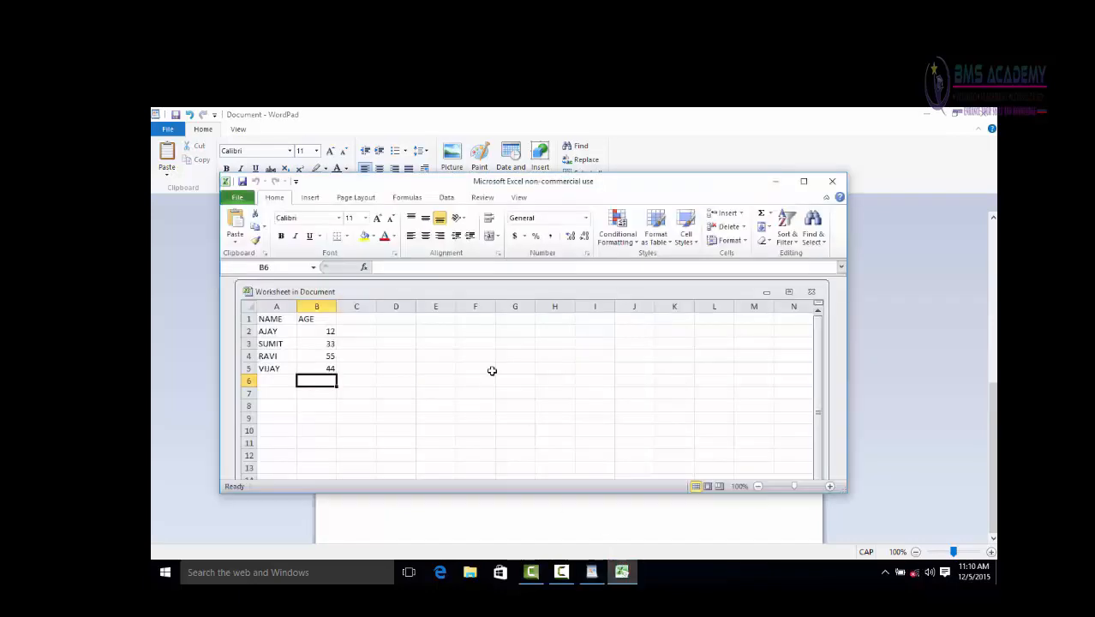
pyautogui.click(837, 184)
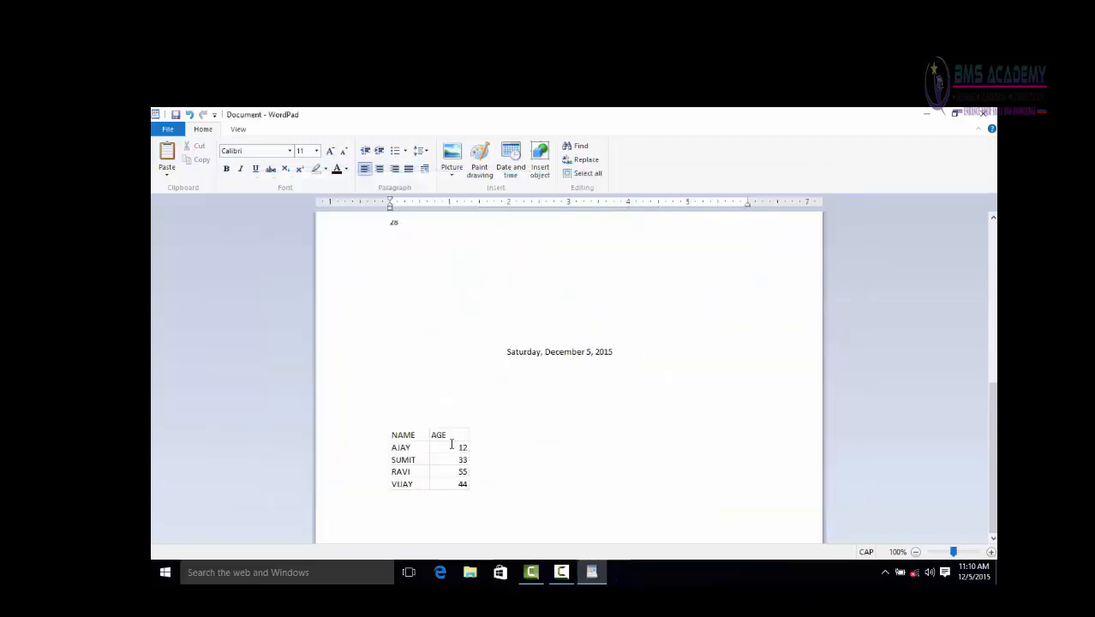
# Reopen the embedded worksheet, set the age in cell B3 to 45, and return to the document
pyautogui.doubleClick(451, 444)
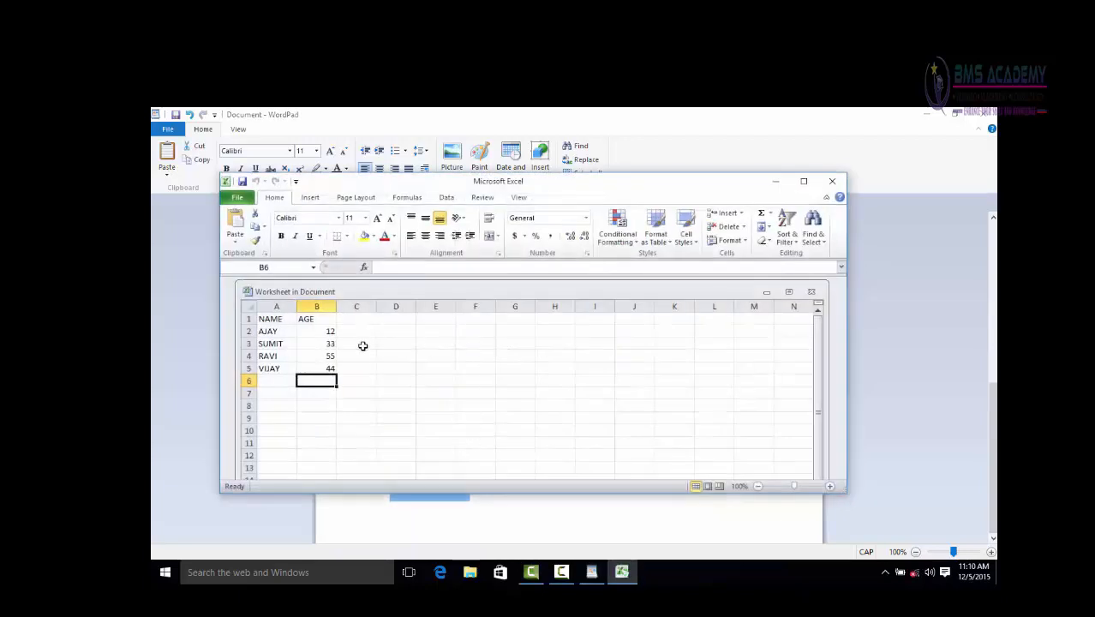
pyautogui.click(301, 343)
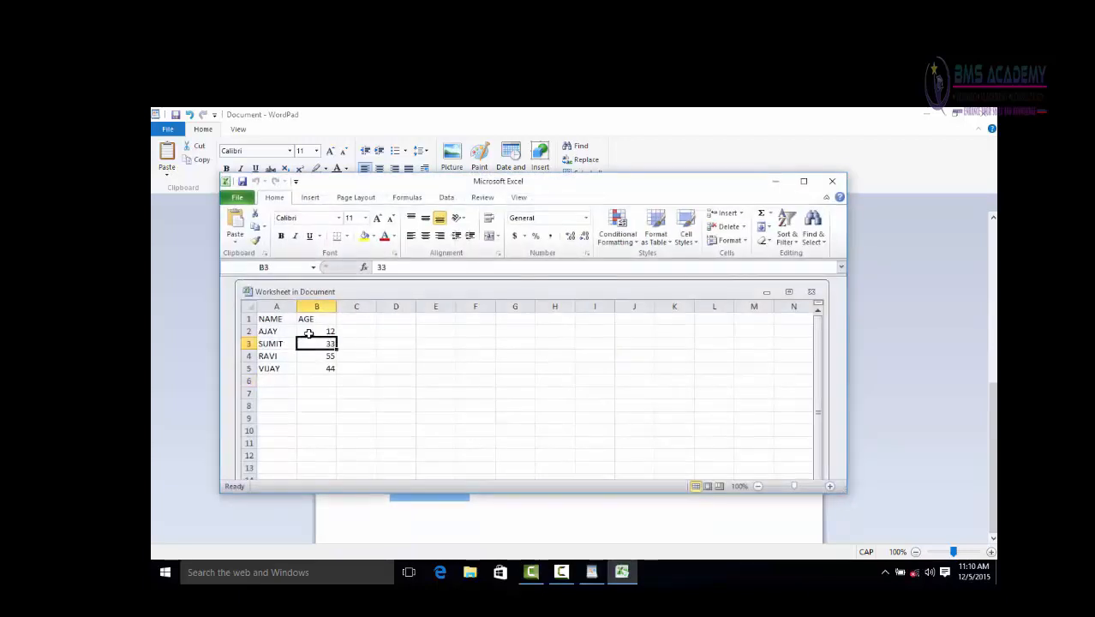
pyautogui.write('45')
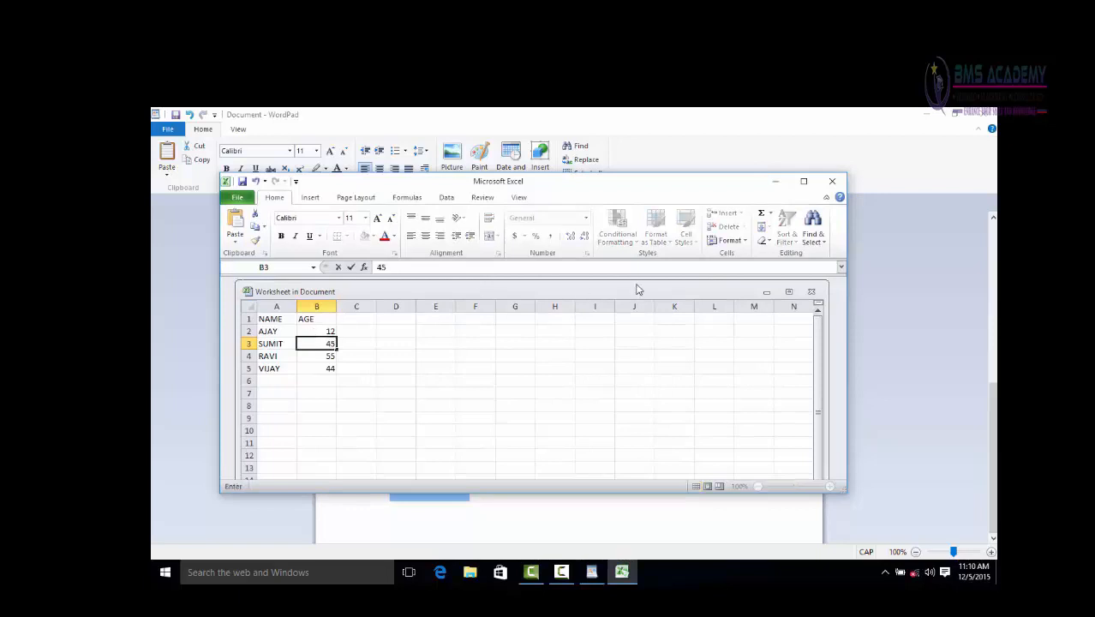
pyautogui.click(832, 181)
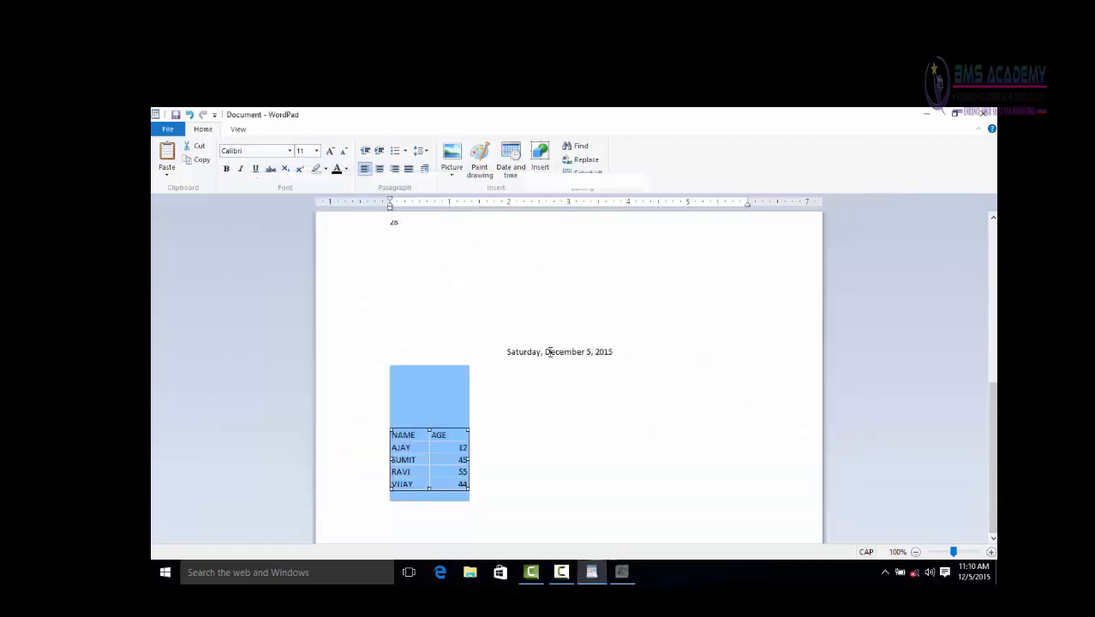
pyautogui.click(503, 409)
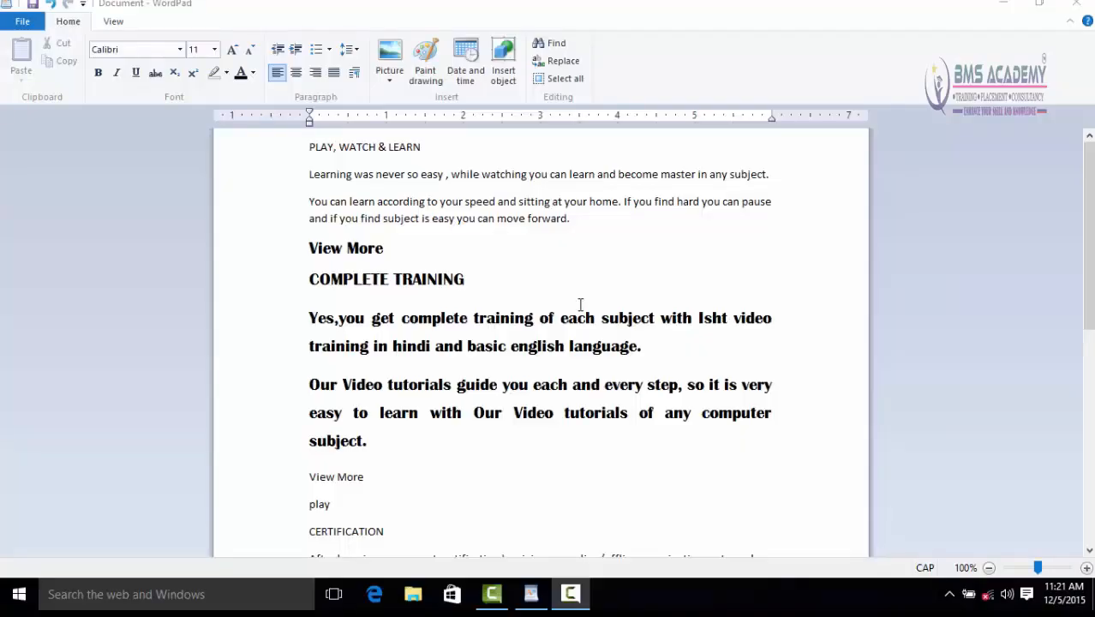
# Search the document for "PLAY", stepping through every match to the end of the search, with the Find dialog moved off the text
pyautogui.click(558, 48)
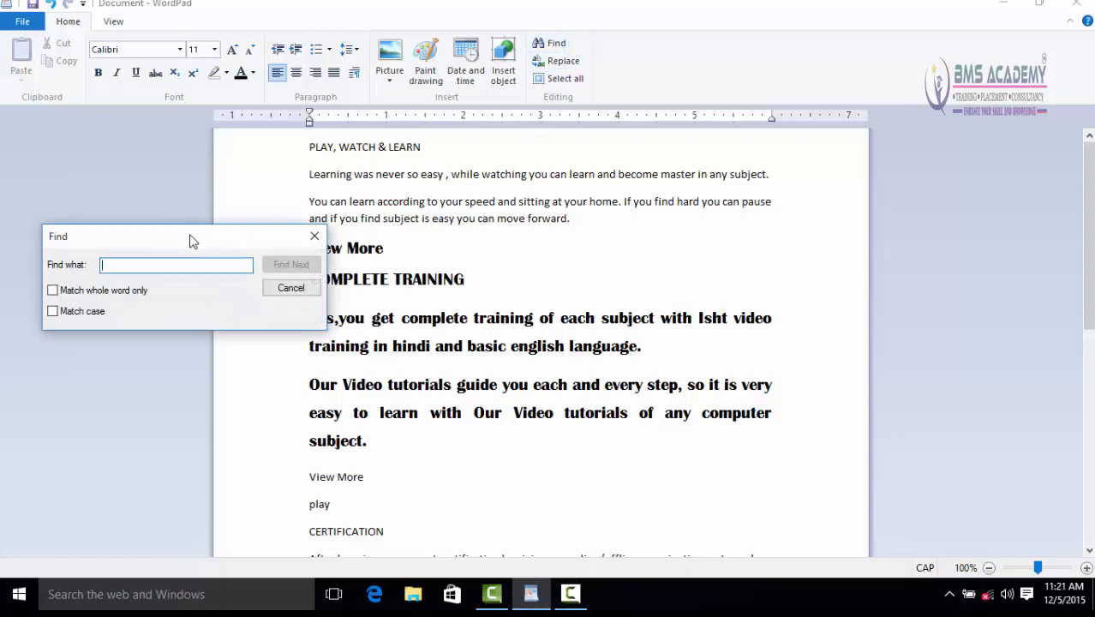
pyautogui.moveTo(191, 240); pyautogui.dragTo(803, 196)
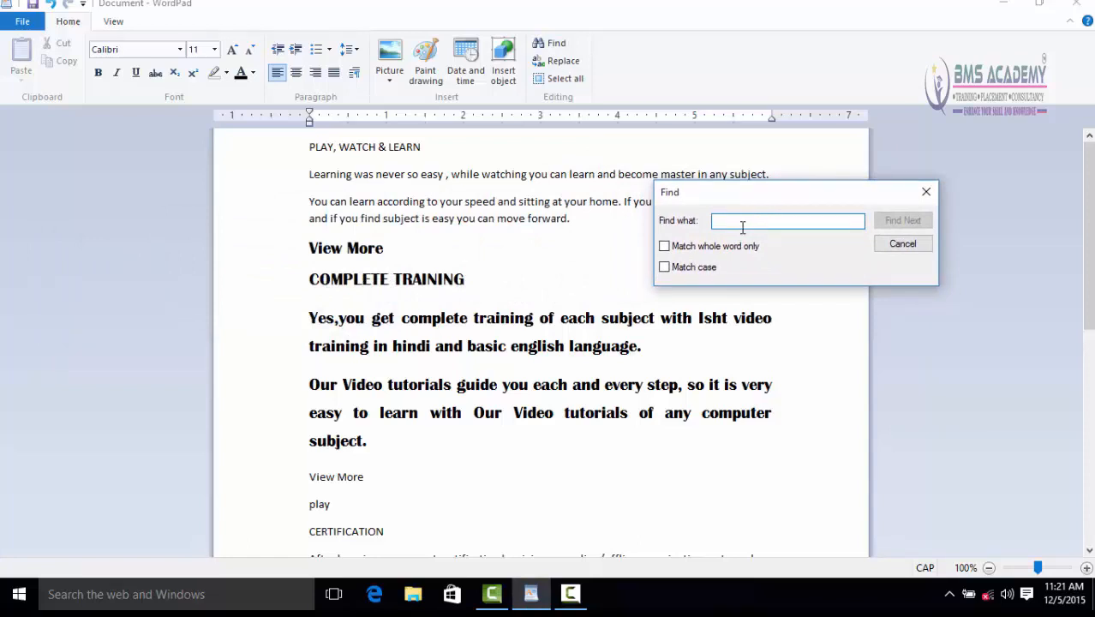
pyautogui.write('PLAY')
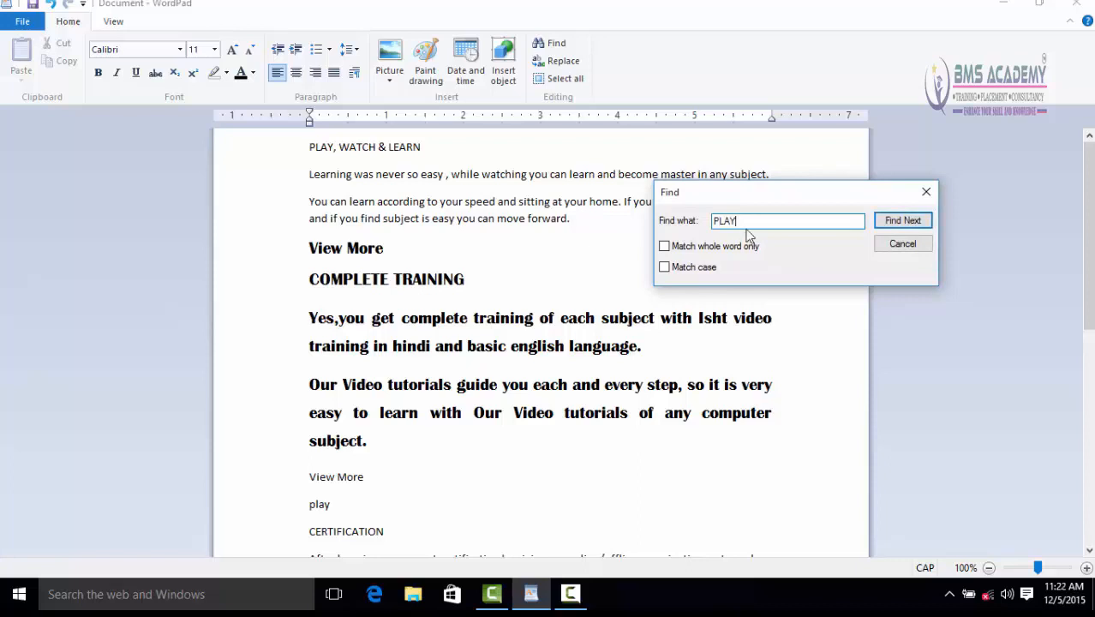
pyautogui.click(903, 225)
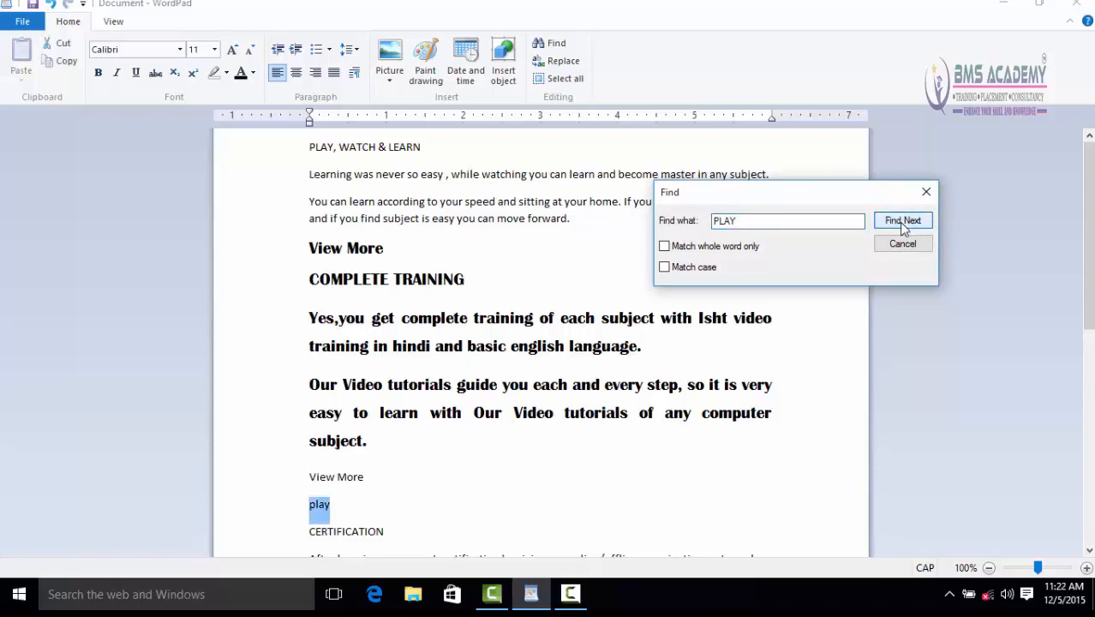
pyautogui.click(902, 221)
pyautogui.click(903, 221)
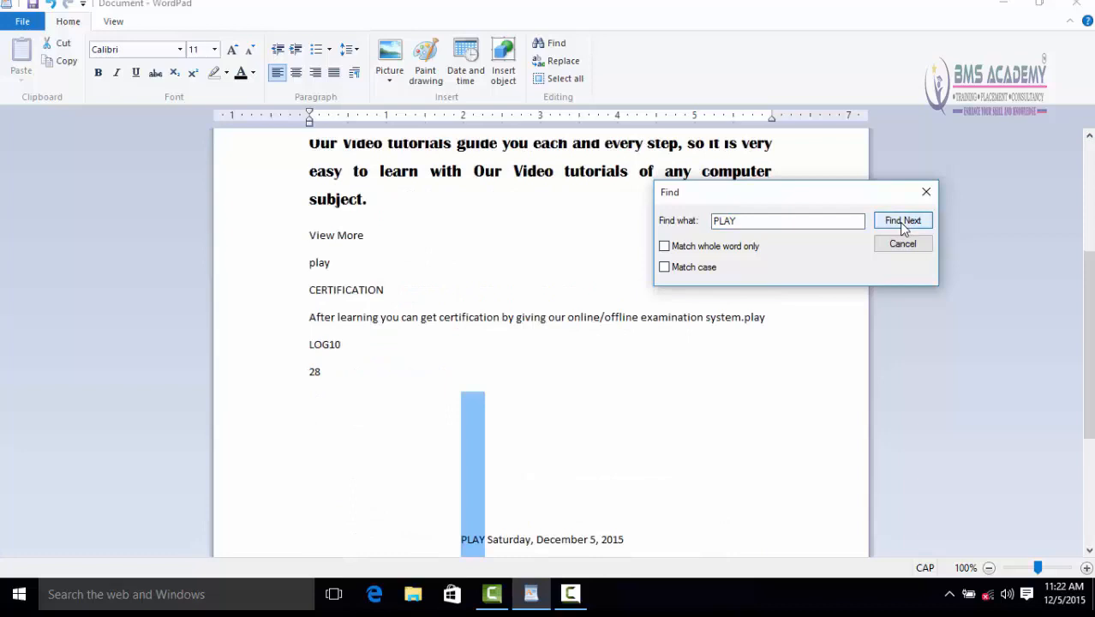
pyautogui.click(903, 221)
pyautogui.click(903, 221)
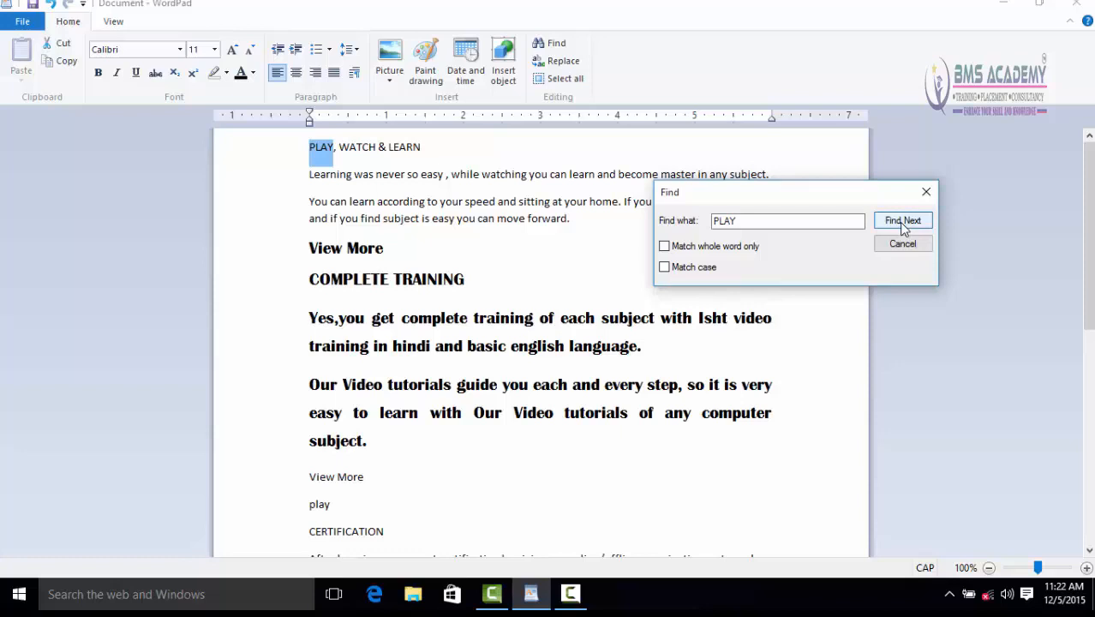
pyautogui.click(903, 221)
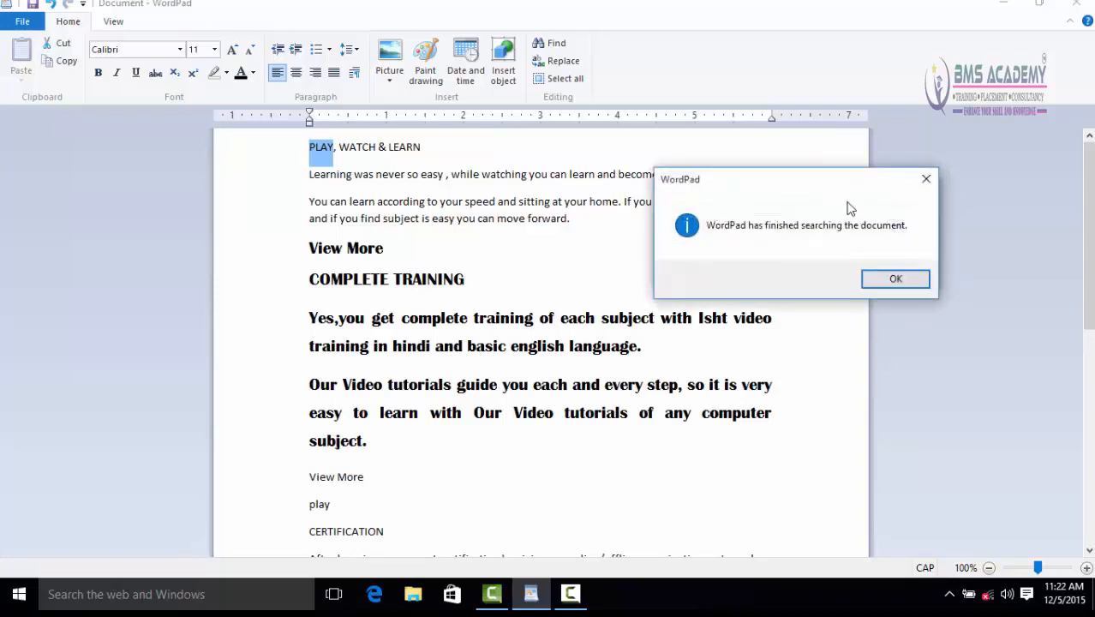
pyautogui.moveTo(829, 189); pyautogui.dragTo(770, 274)
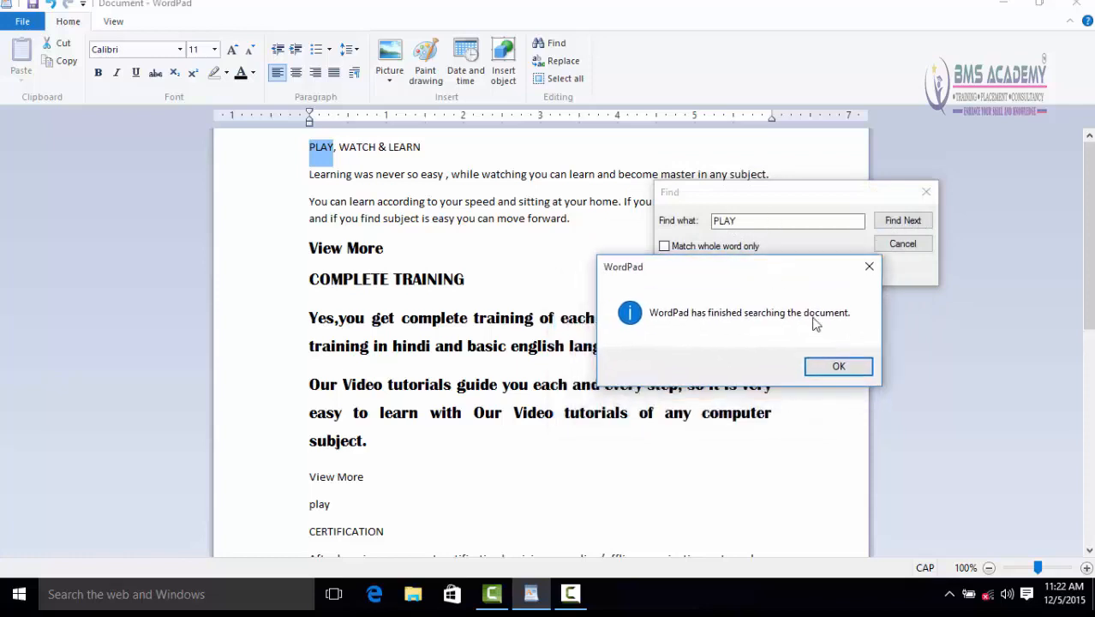
pyautogui.click(839, 366)
# Repeat the search for "PLAY" through the document and dismiss the end-of-search message
pyautogui.click(901, 221)
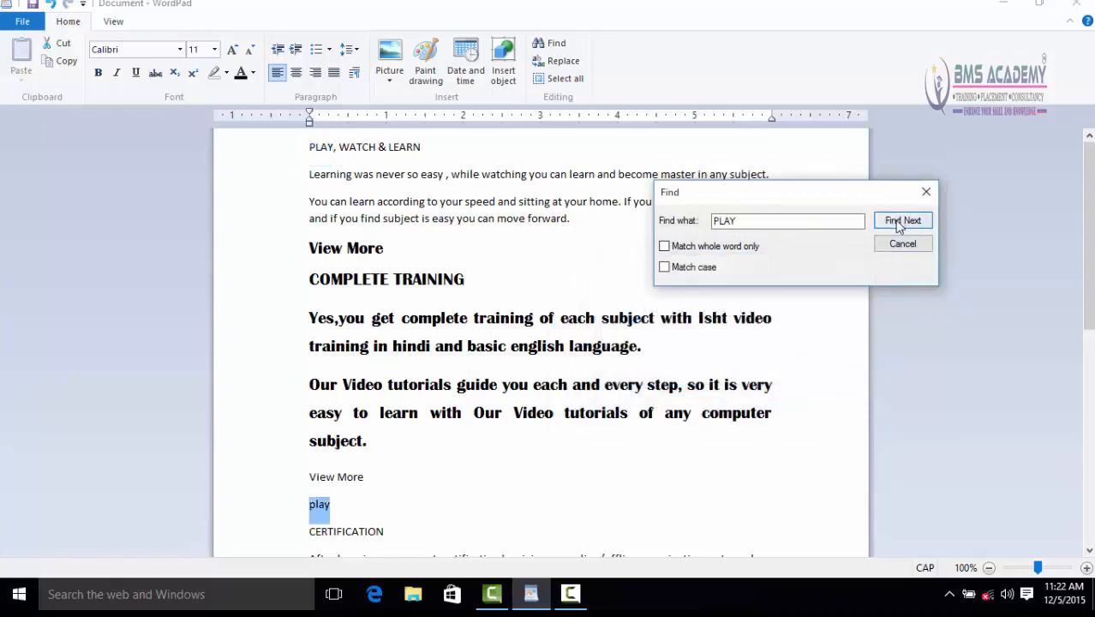
pyautogui.click(890, 222)
pyautogui.click(890, 223)
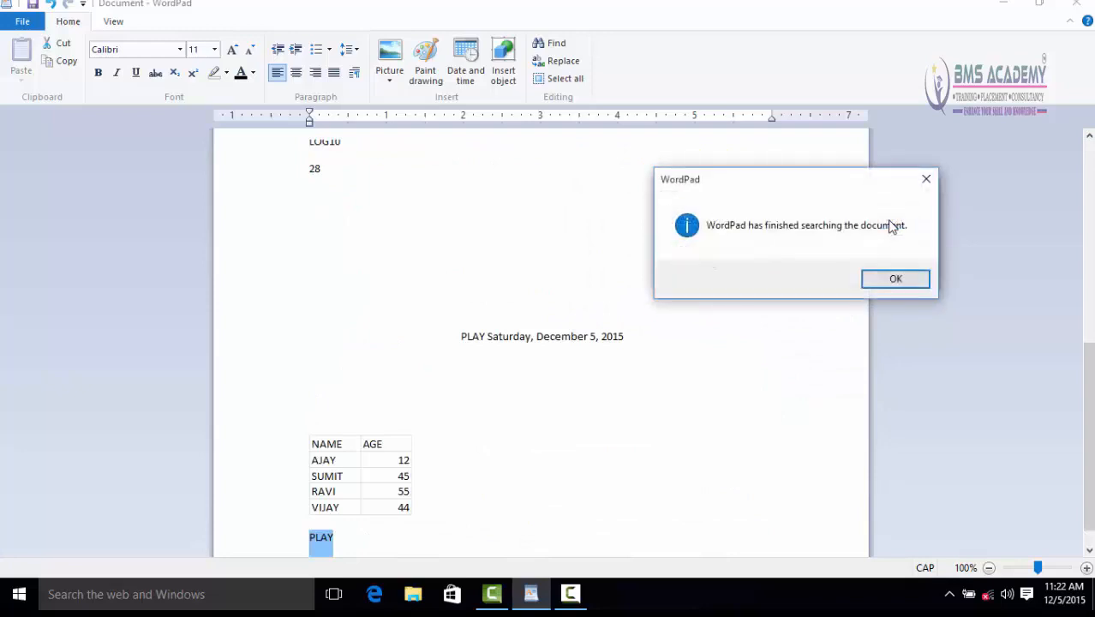
pyautogui.moveTo(792, 179); pyautogui.dragTo(790, 271)
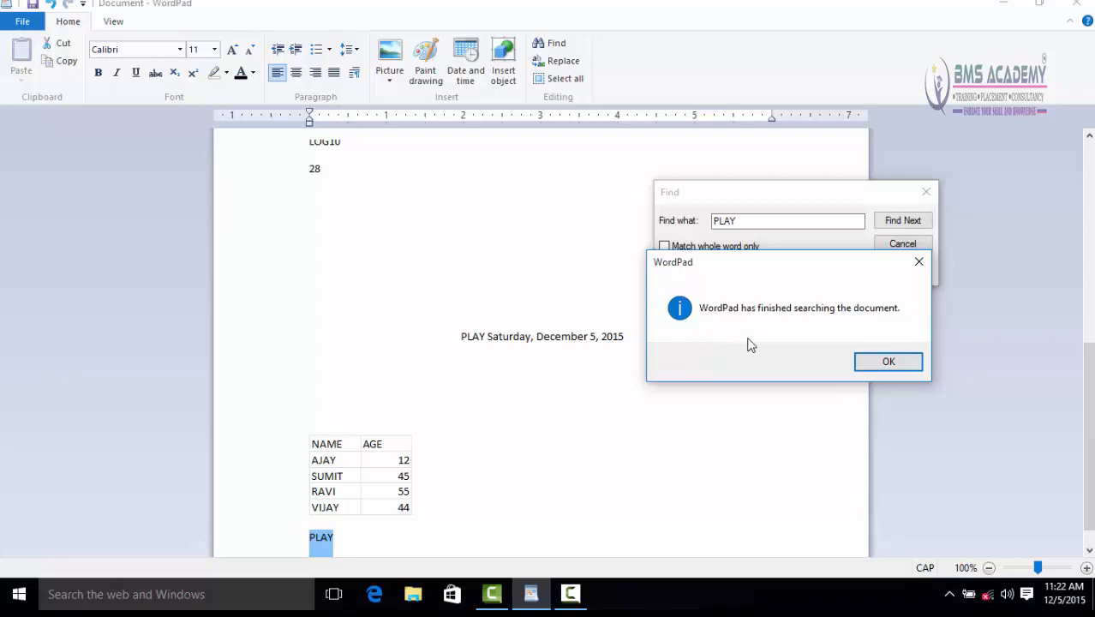
pyautogui.click(913, 365)
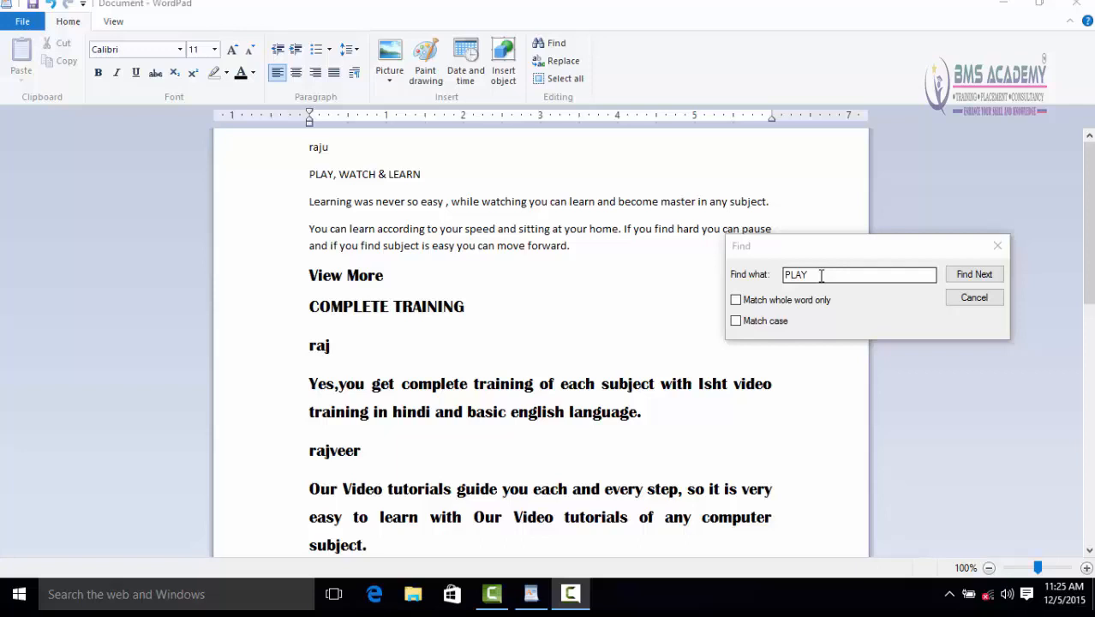
# Search for the three-letter first name below "COMPLETE TRAINING", without whole-word matching, and step through its matches to the end of the document
pyautogui.click(733, 275)
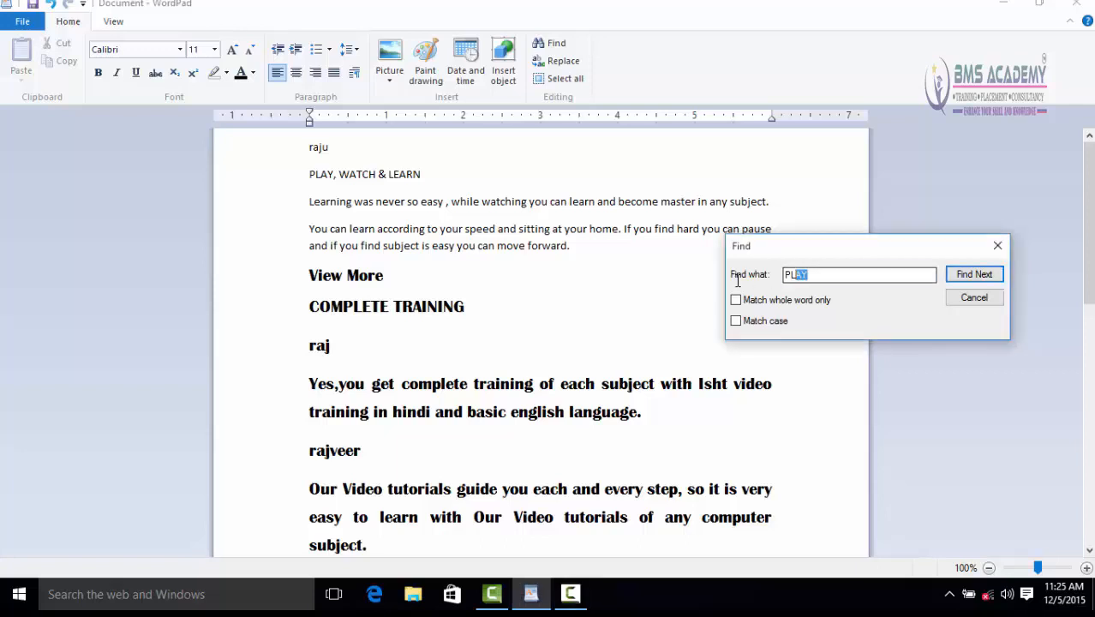
pyautogui.write('raj')
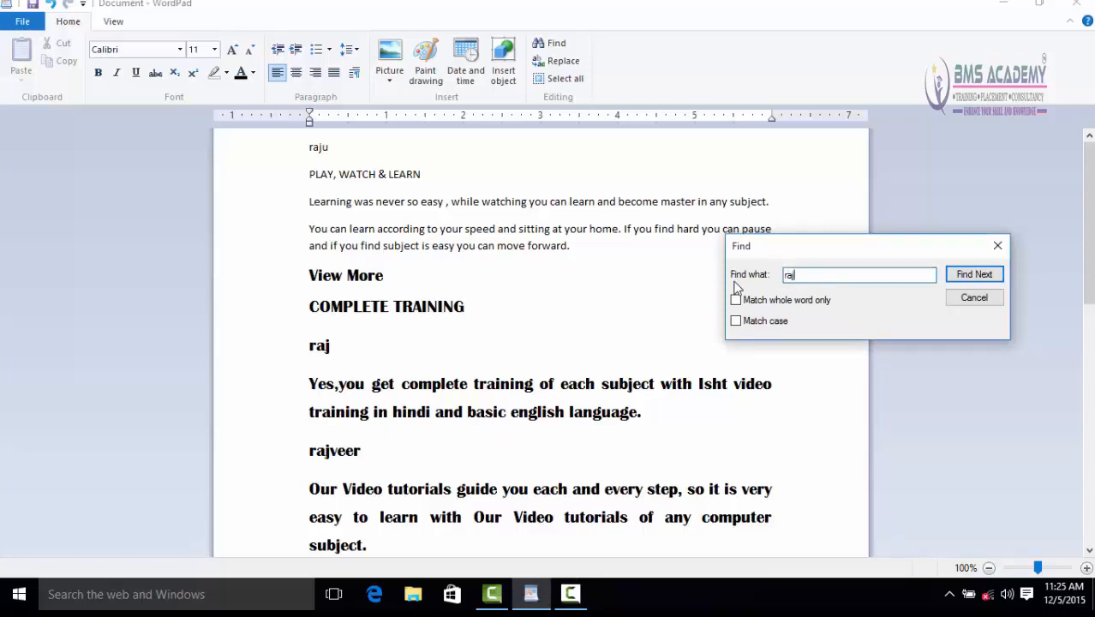
pyautogui.press('BackSpace')
pyautogui.press('BackSpace')
pyautogui.press('BackSpace')
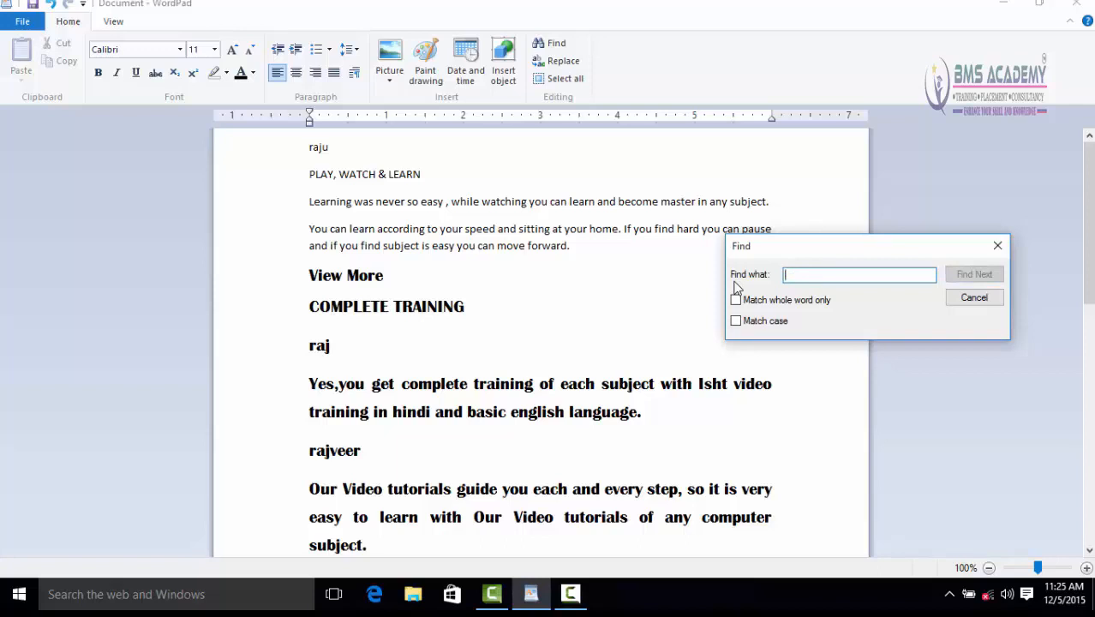
pyautogui.write('raj')
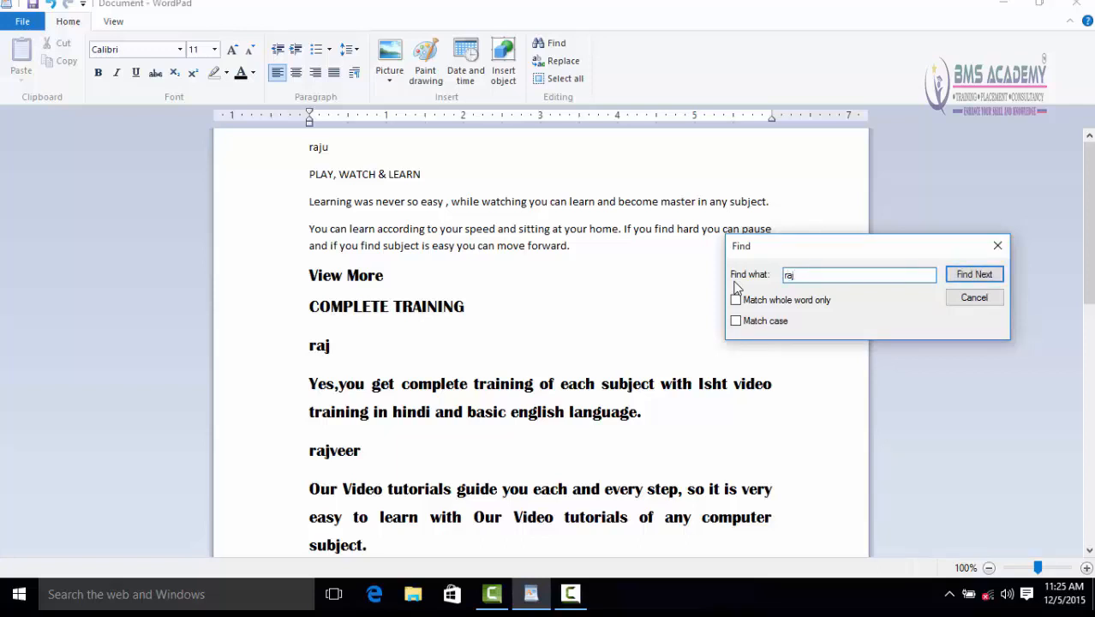
pyautogui.click(974, 274)
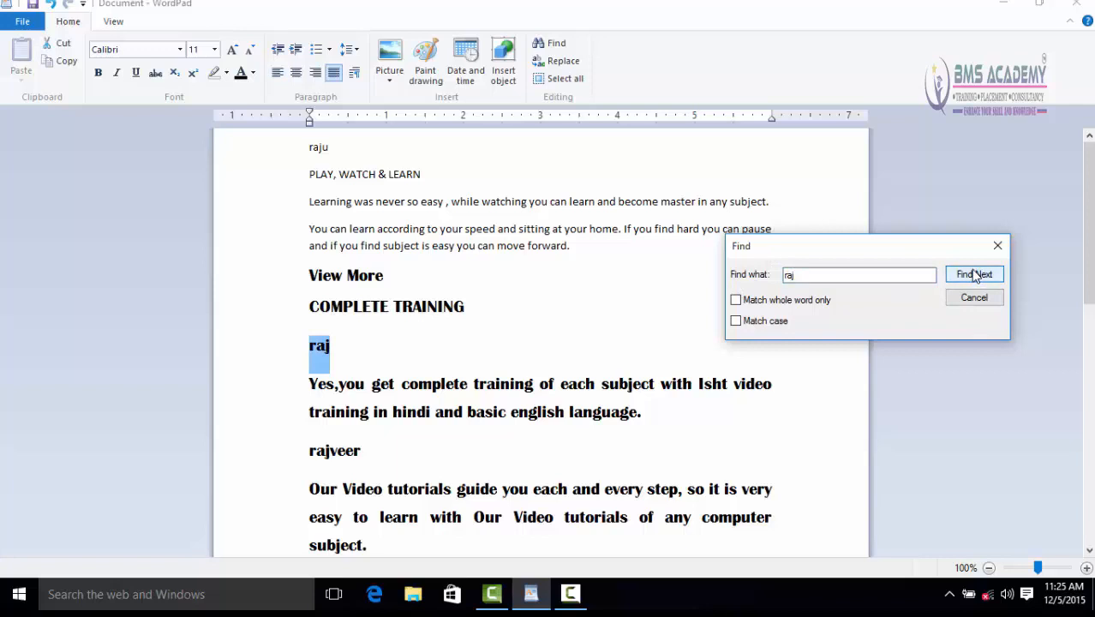
pyautogui.click(974, 275)
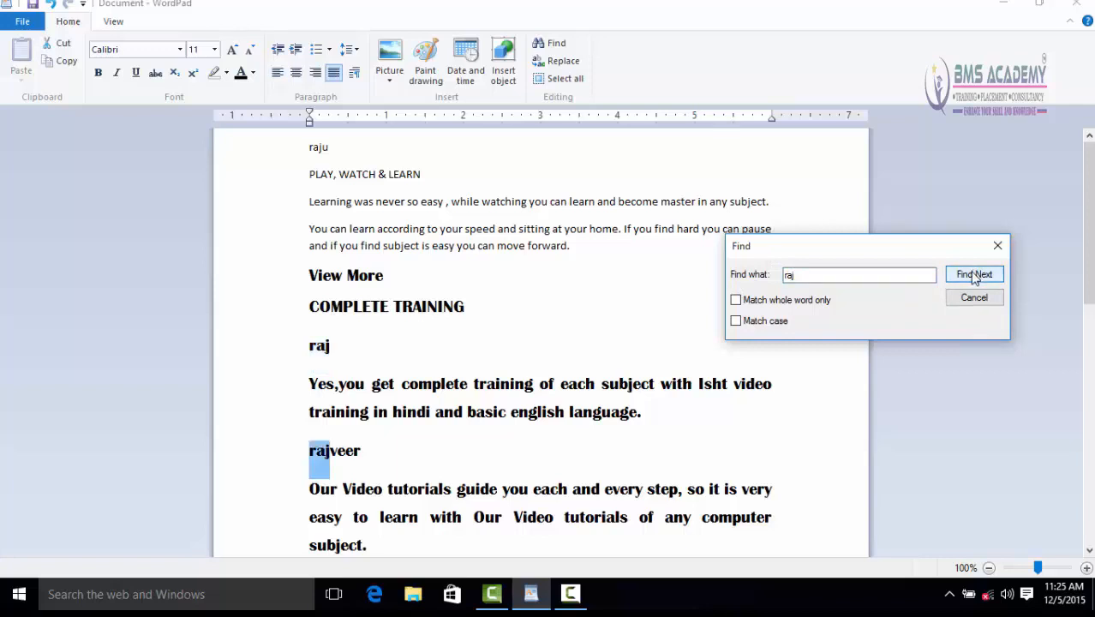
pyautogui.click(973, 276)
pyautogui.click(972, 276)
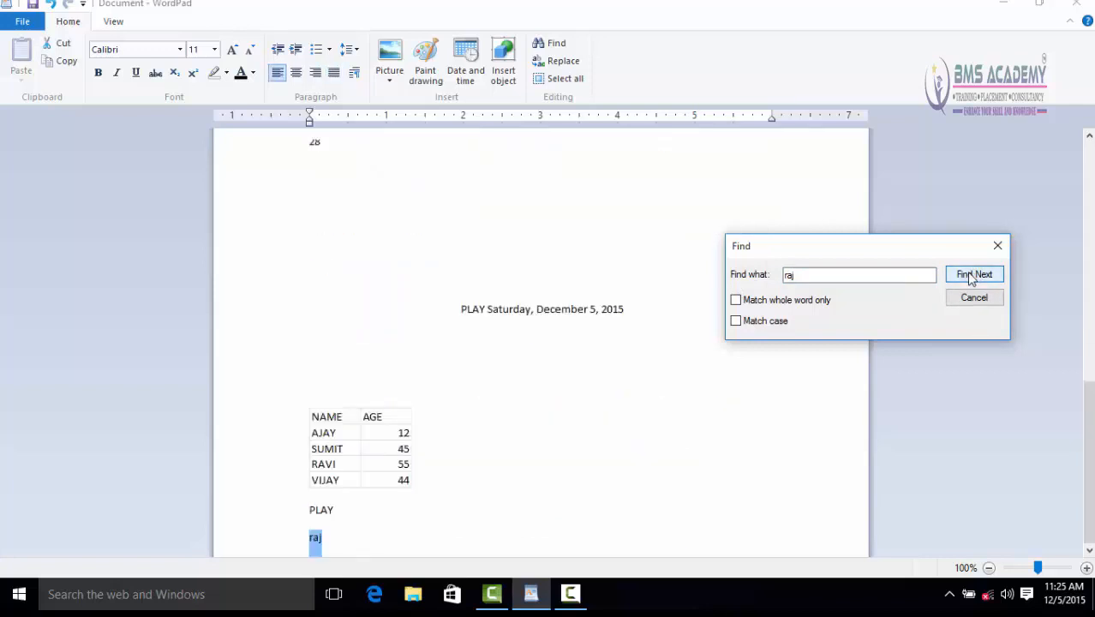
# Restrict the search for the three-letter first name to whole words and step through its matches to the end of the document
pyautogui.click(972, 276)
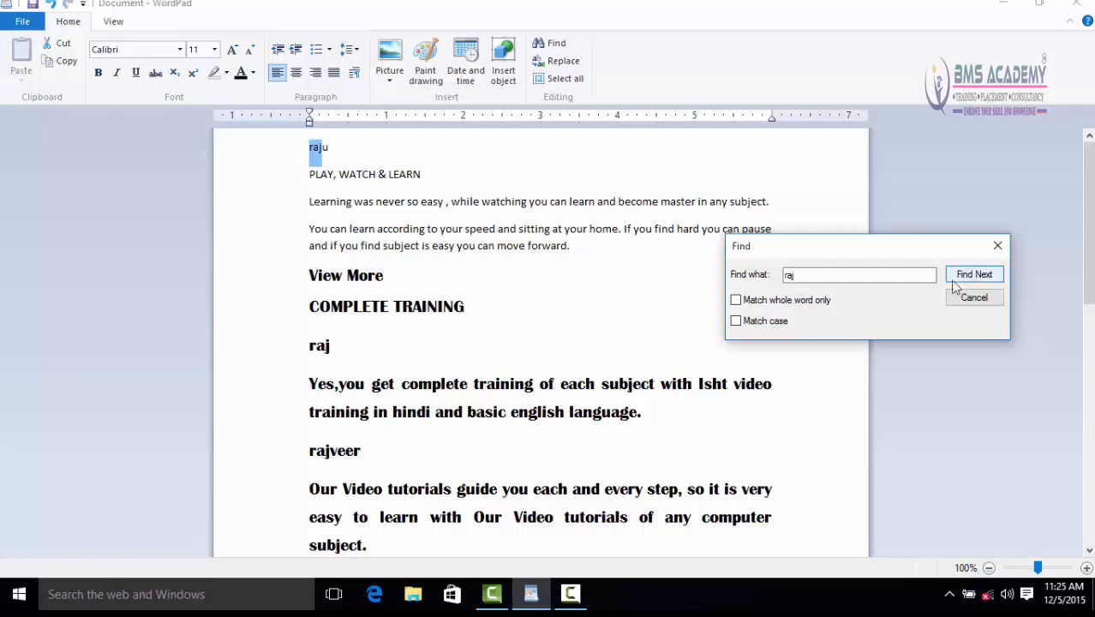
pyautogui.click(740, 301)
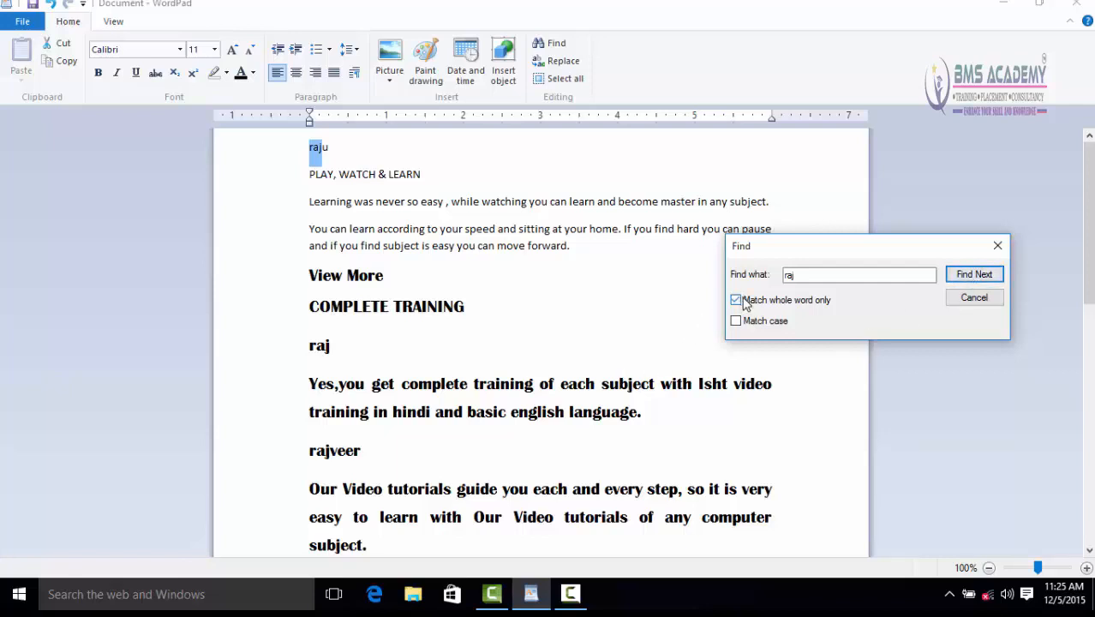
pyautogui.click(974, 276)
pyautogui.click(953, 334)
pyautogui.click(962, 281)
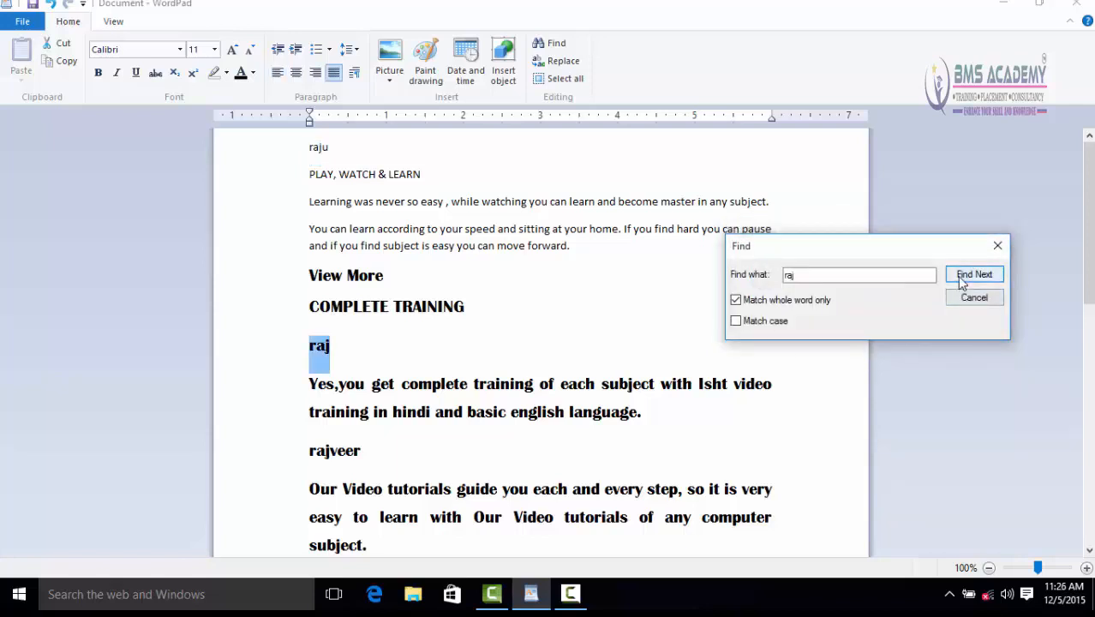
pyautogui.click(962, 281)
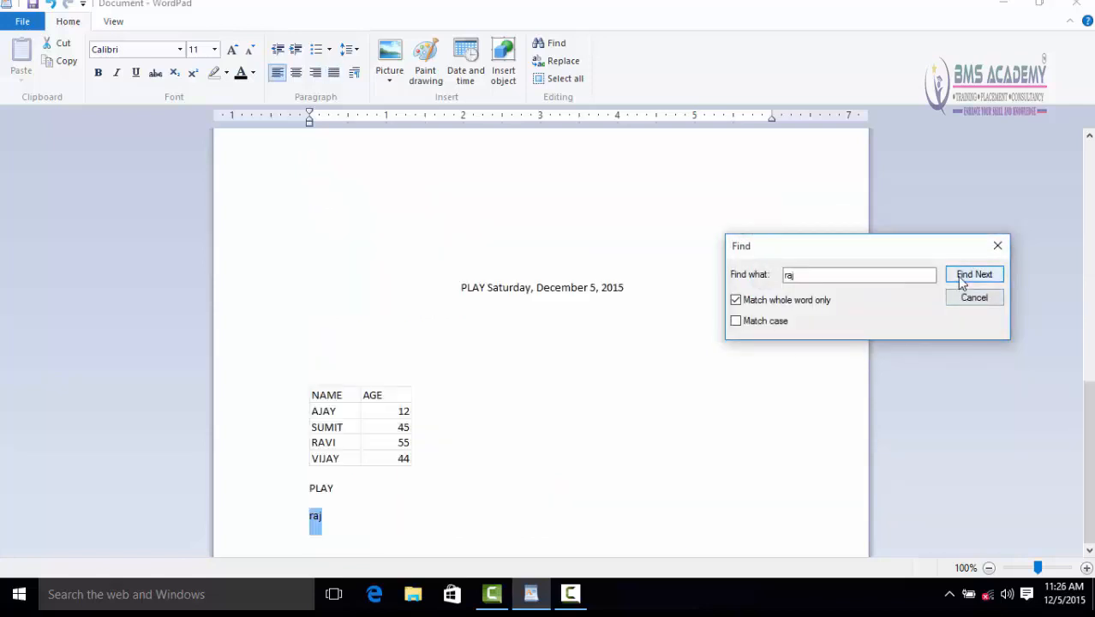
pyautogui.click(962, 283)
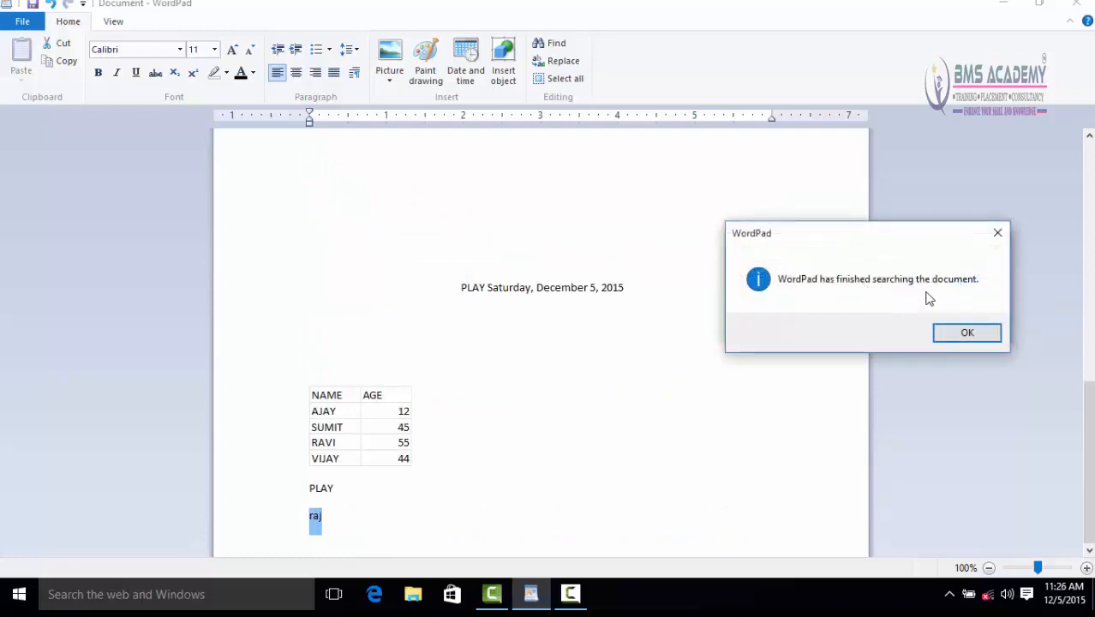
pyautogui.click(960, 336)
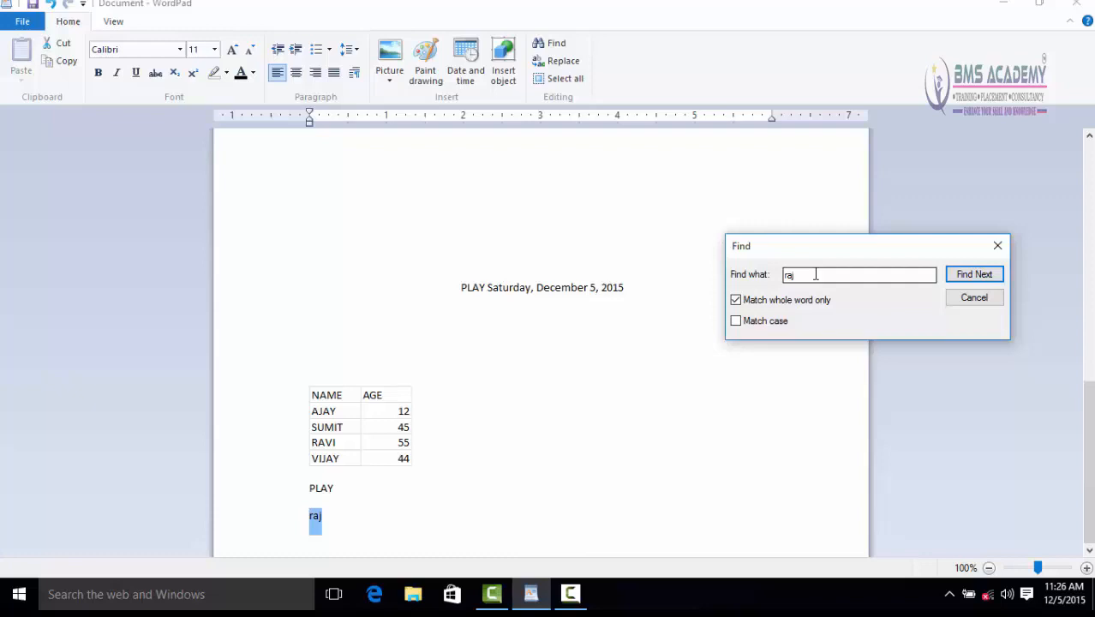
# Turn off whole-word matching, leave case matching off, and clear the search term
pyautogui.click(736, 300)
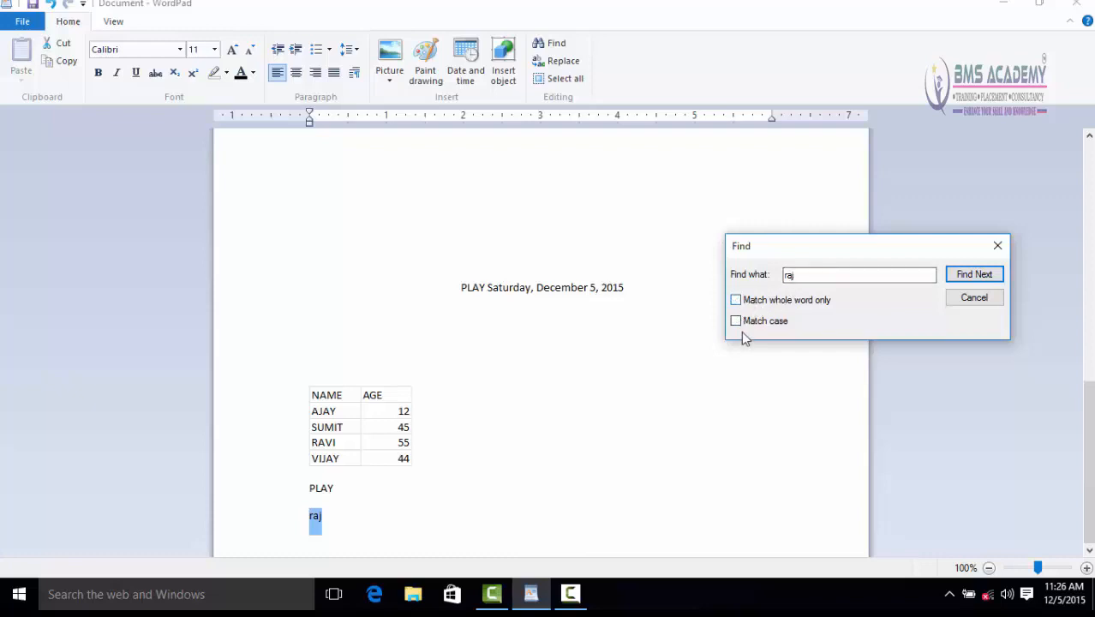
pyautogui.click(735, 321)
pyautogui.moveTo(797, 275); pyautogui.dragTo(780, 277)
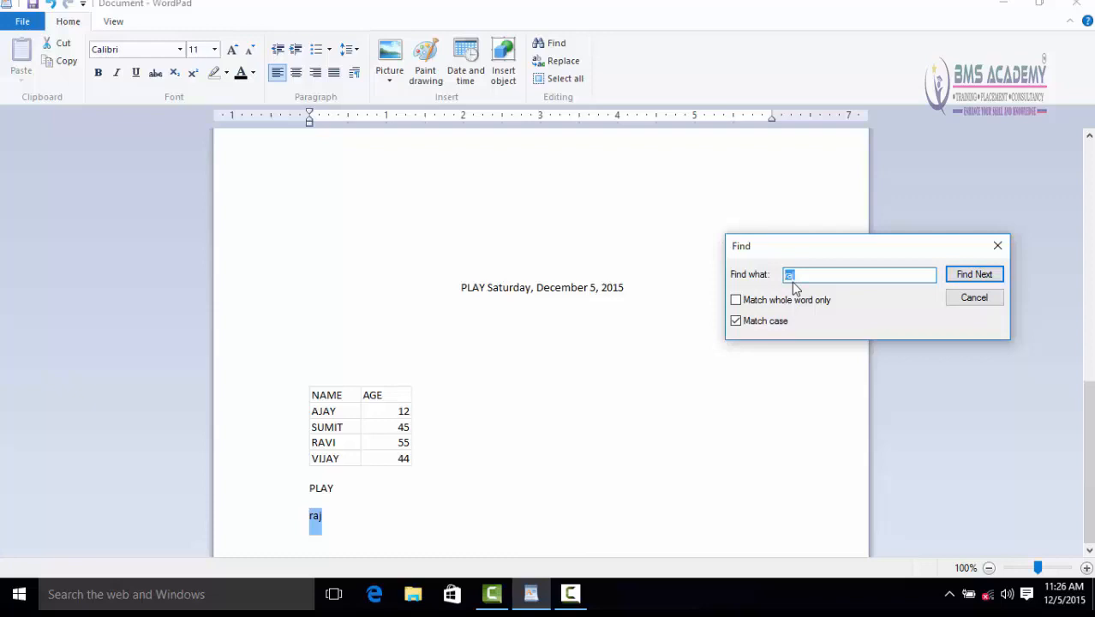
pyautogui.write('play')
pyautogui.click(737, 321)
pyautogui.moveTo(812, 278); pyautogui.dragTo(778, 281)
pyautogui.press('BackSpace')
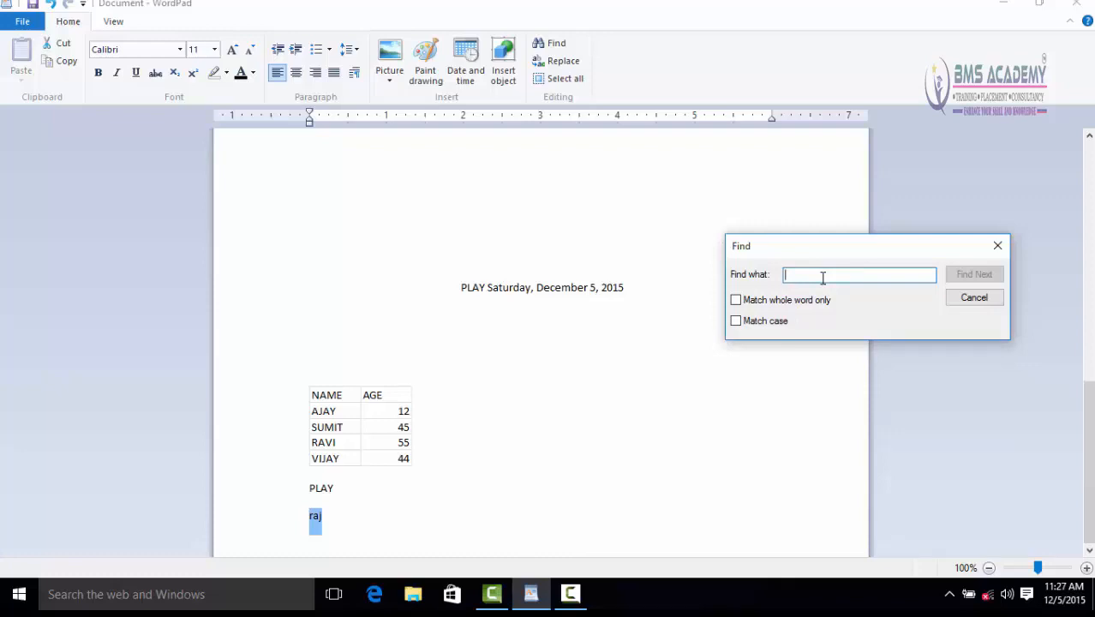
# Search the document for "play" without case matching, stepping through every match to the end
pyautogui.write('play')
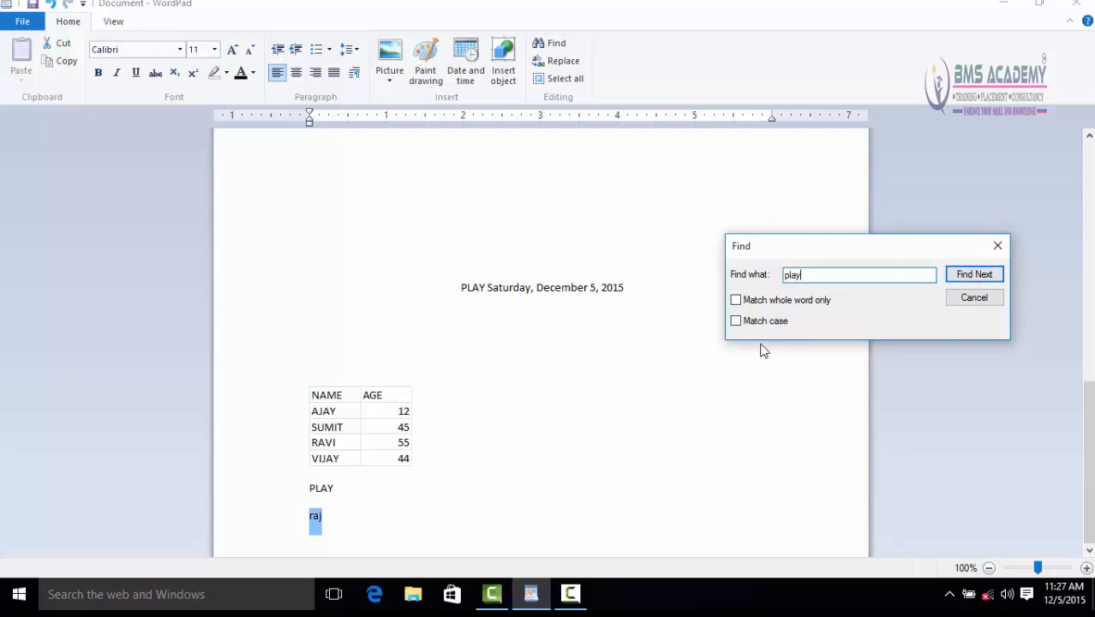
pyautogui.click(965, 277)
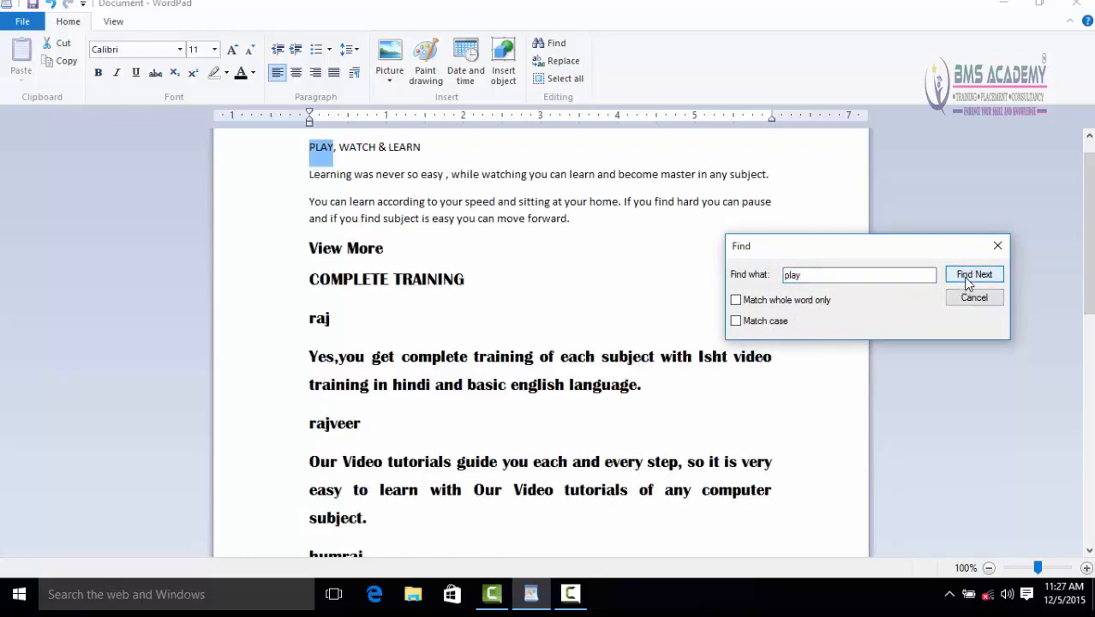
pyautogui.click(964, 275)
pyautogui.click(964, 276)
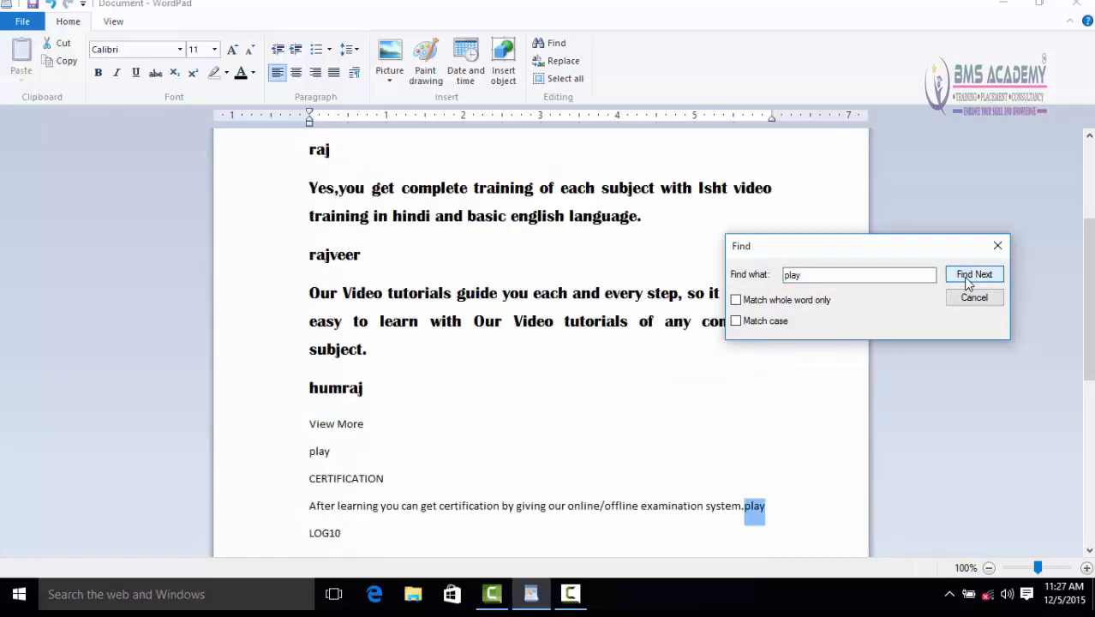
pyautogui.click(965, 282)
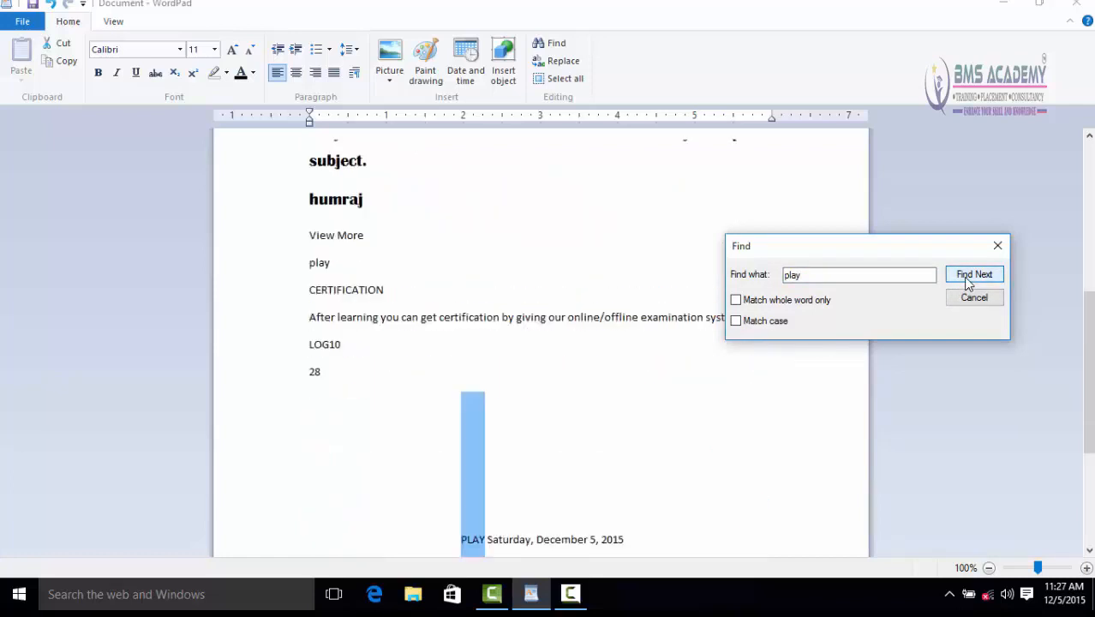
pyautogui.click(966, 280)
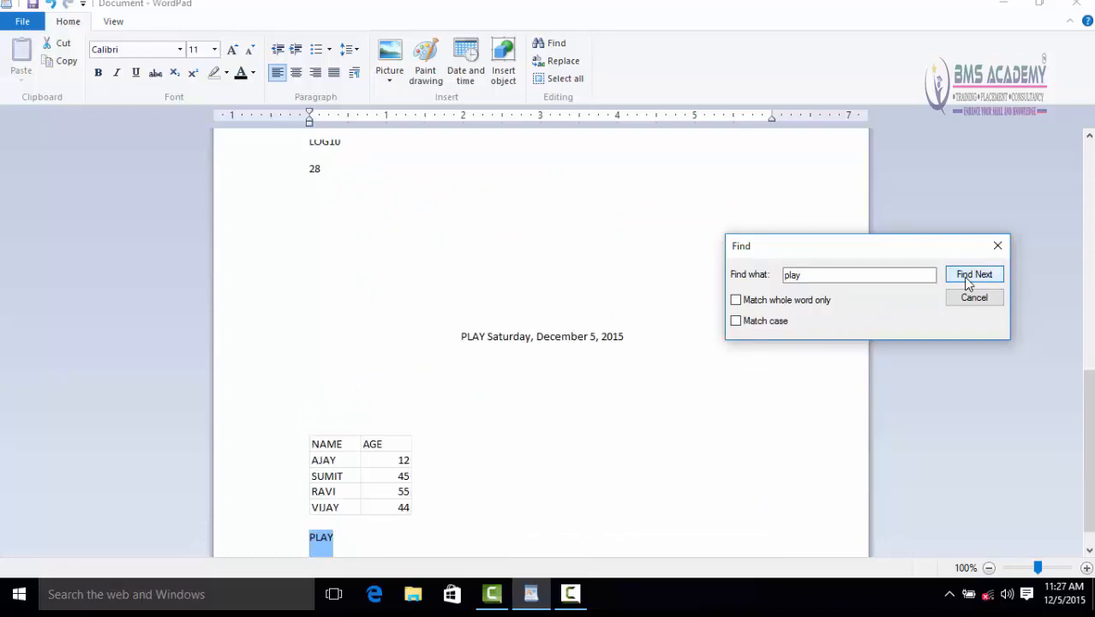
pyautogui.click(966, 279)
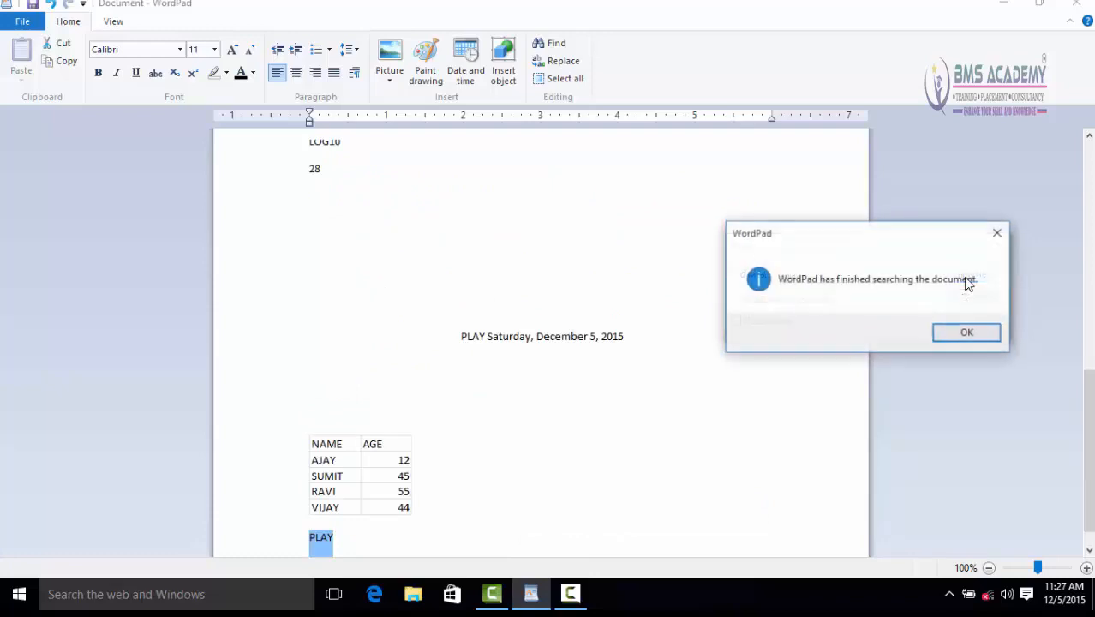
pyautogui.click(956, 339)
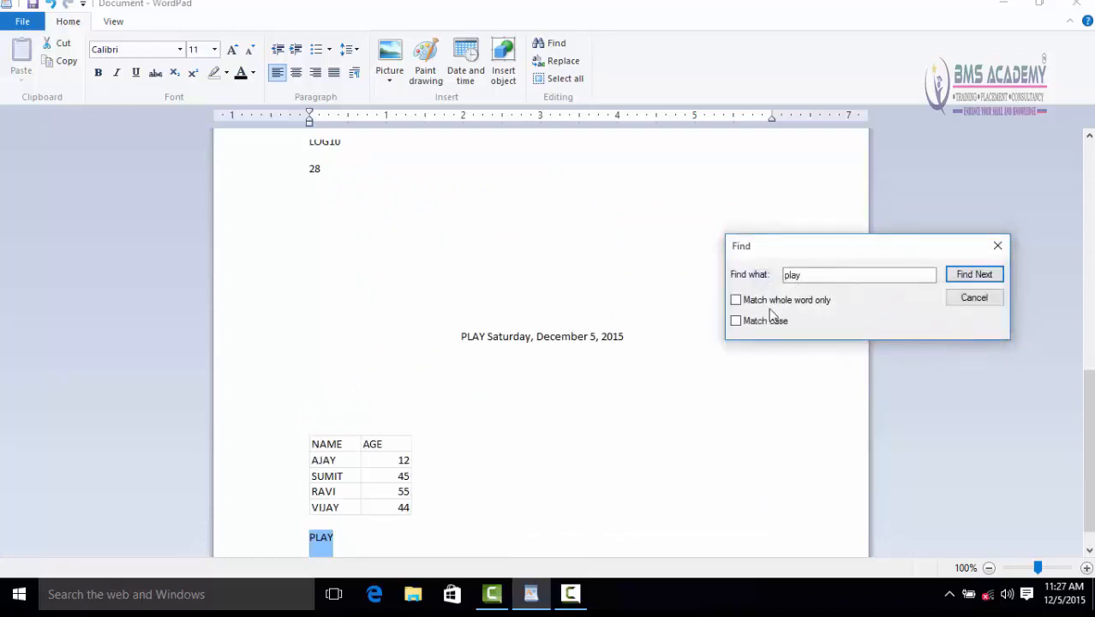
# Repeat the search for "play" with case matching turned on, stepping through the matches to the end of the document
pyautogui.click(749, 330)
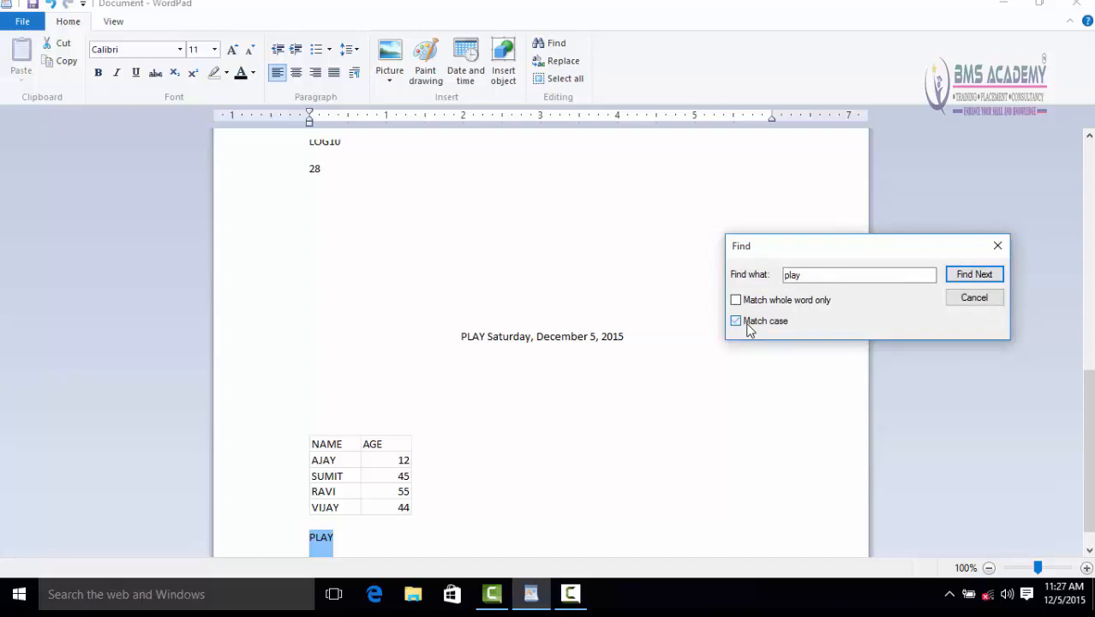
pyautogui.click(963, 279)
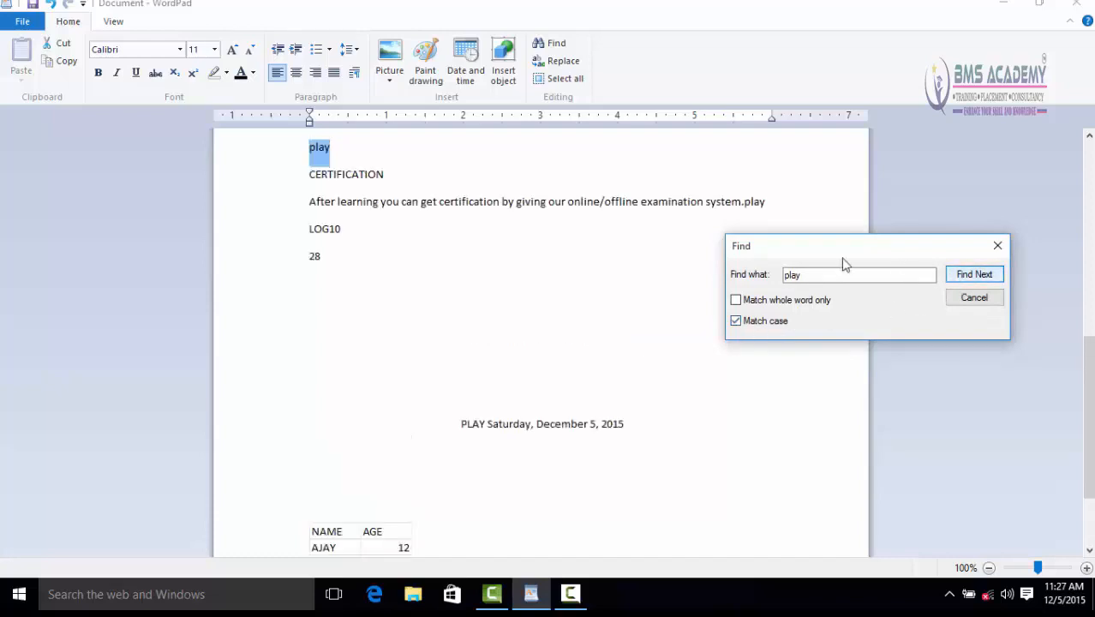
pyautogui.click(974, 274)
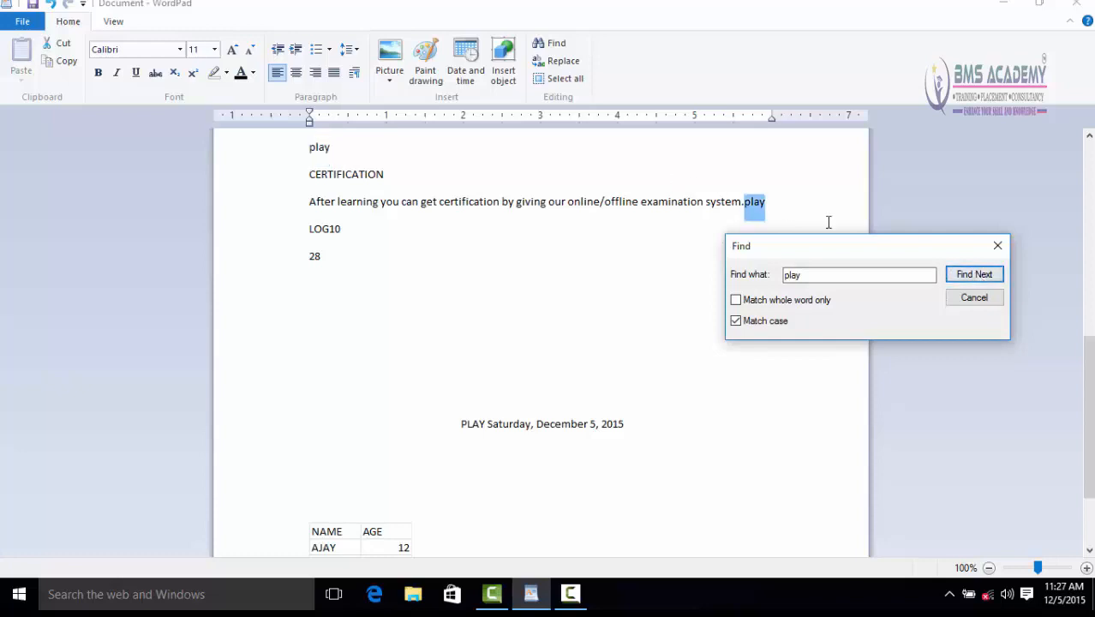
pyautogui.click(950, 275)
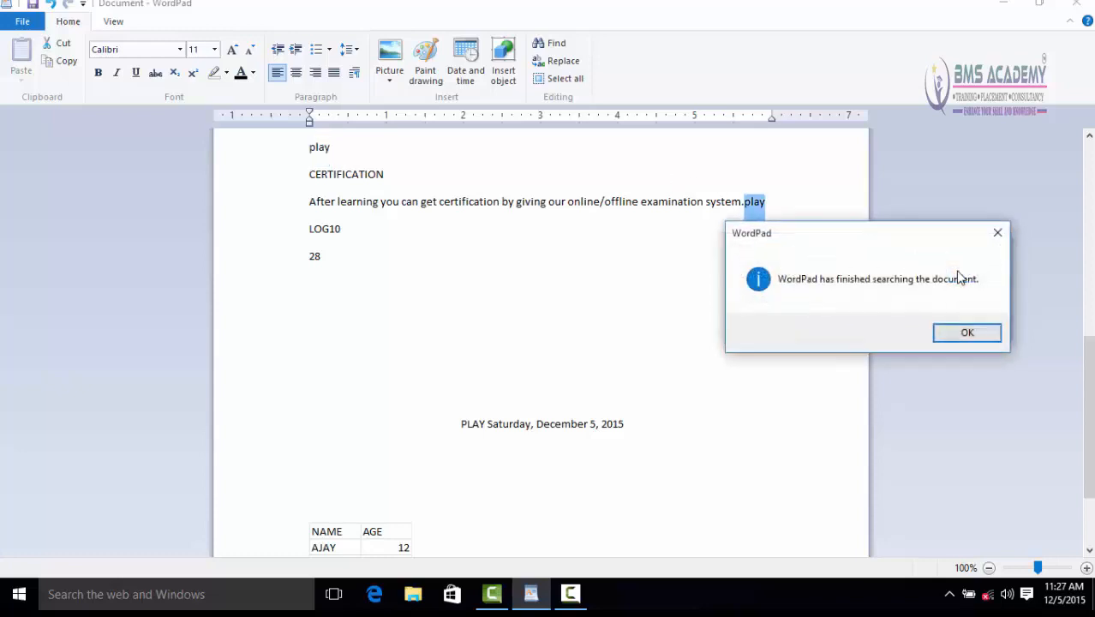
pyautogui.click(964, 340)
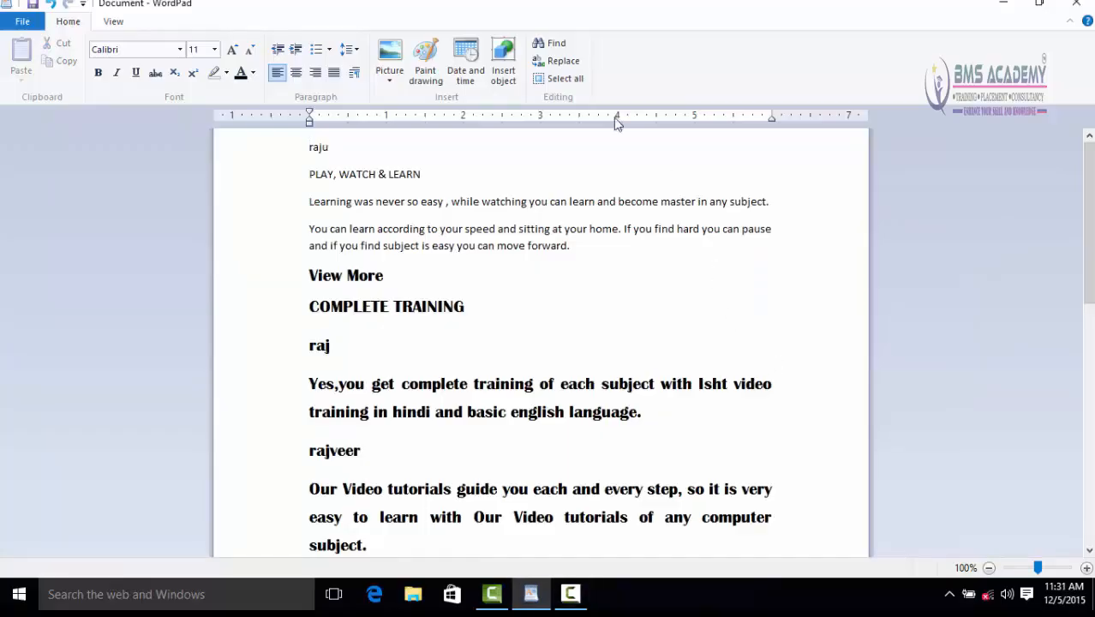
# Replace the first two occurrences of "play" with "work" one at a time, checking the first replacement in the opening heading
pyautogui.click(565, 65)
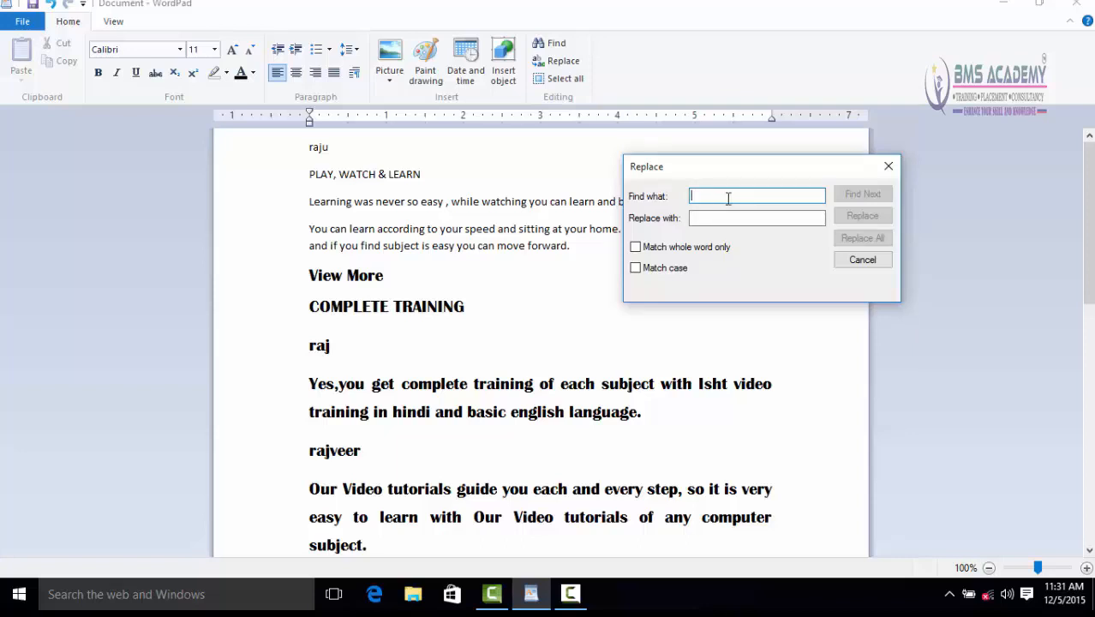
pyautogui.write('play')
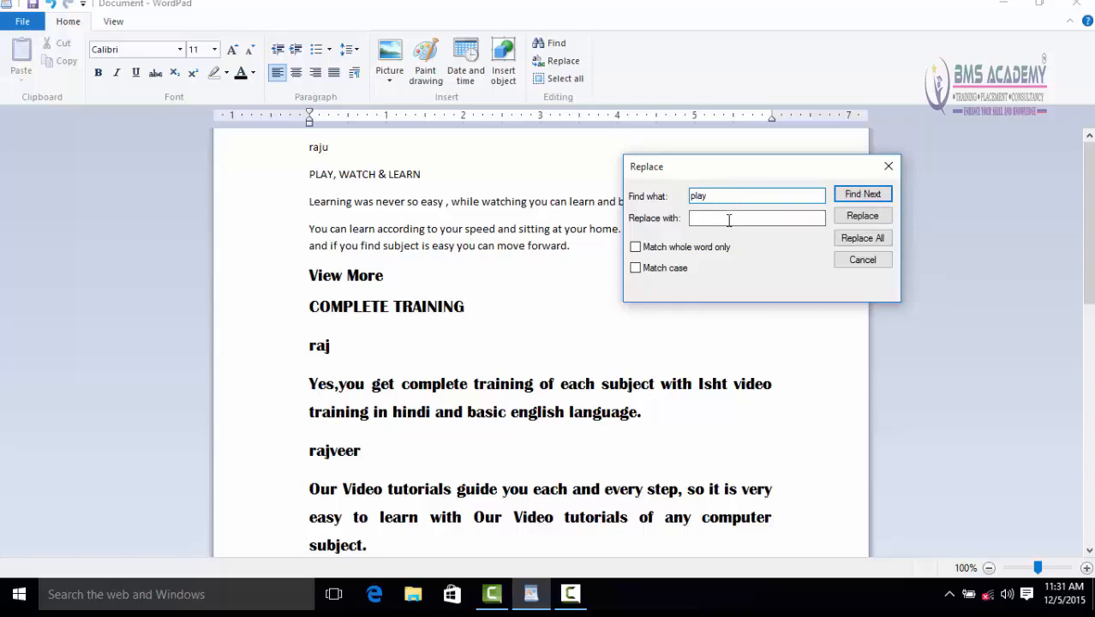
pyautogui.click(726, 218)
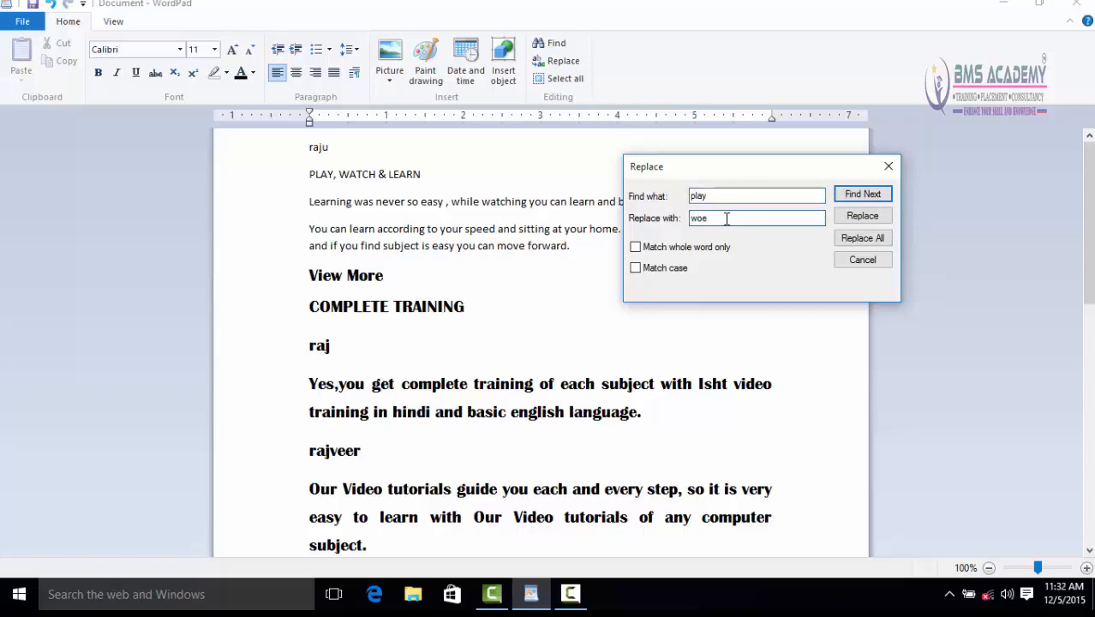
pyautogui.write('work')
pyautogui.click(848, 195)
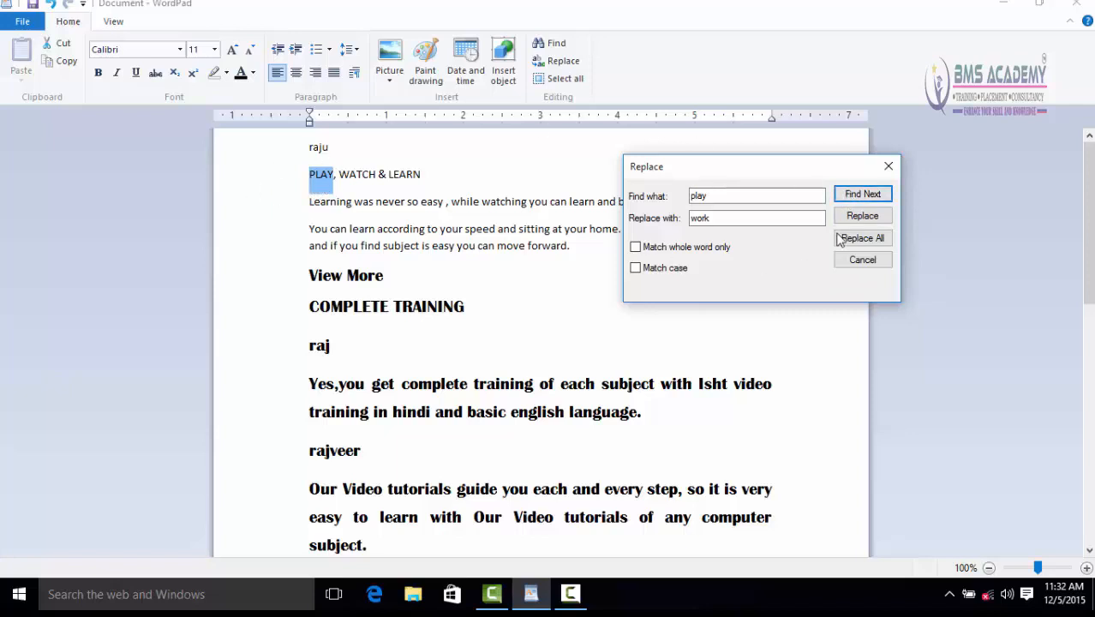
pyautogui.click(853, 218)
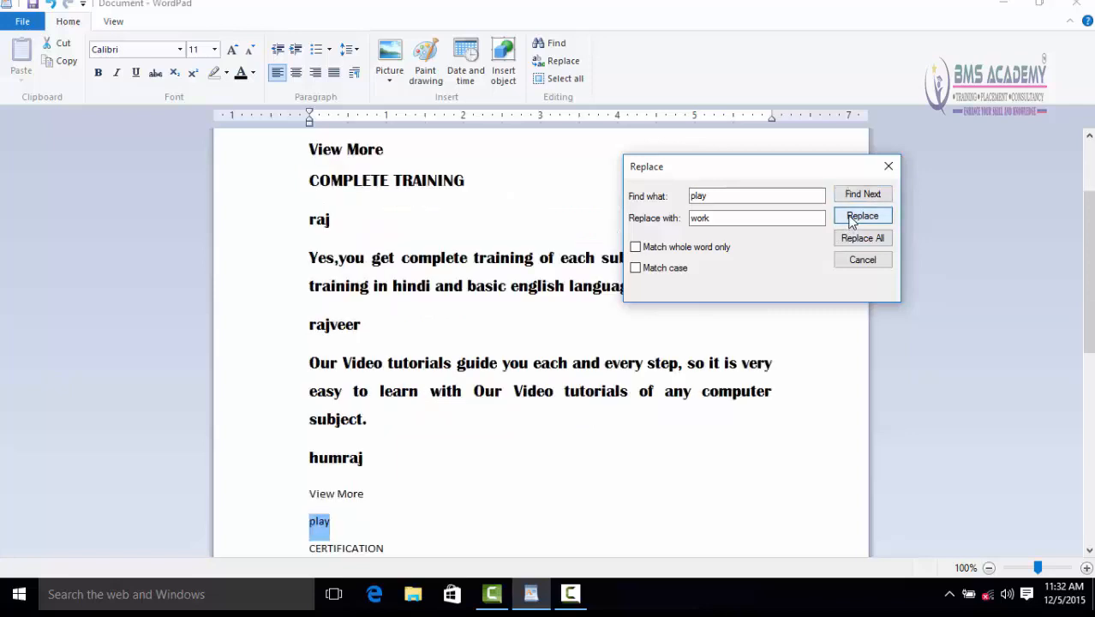
pyautogui.scroll(3, 431, 272)
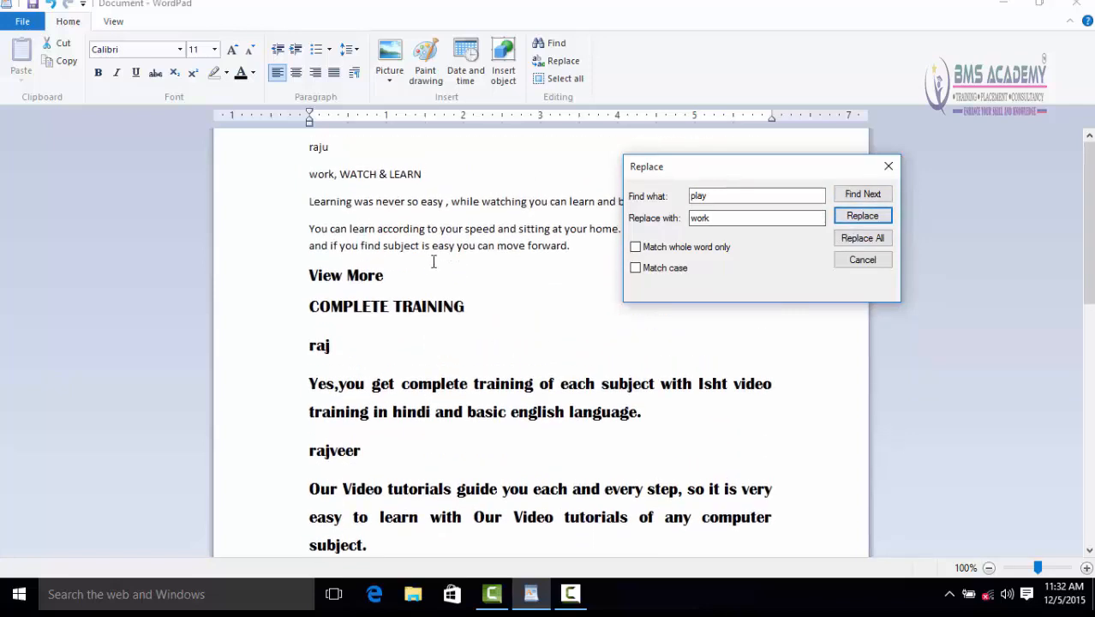
pyautogui.click(300, 178)
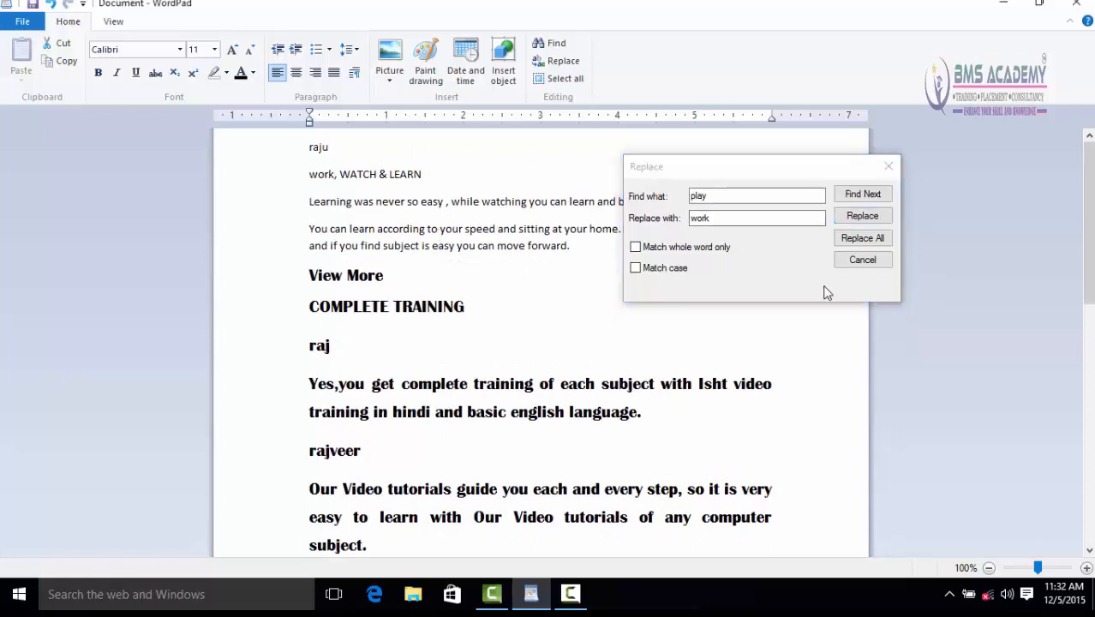
pyautogui.click(862, 217)
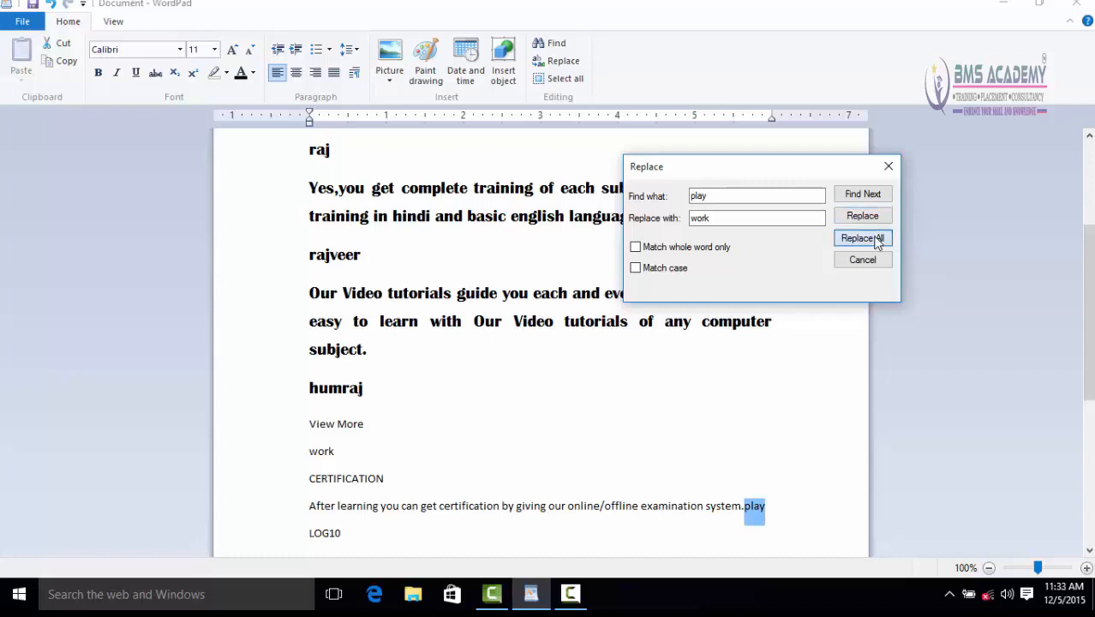
# Replace all remaining occurrences of "play" with "work" throughout the document and review the replaced words
pyautogui.click(862, 238)
pyautogui.click(866, 272)
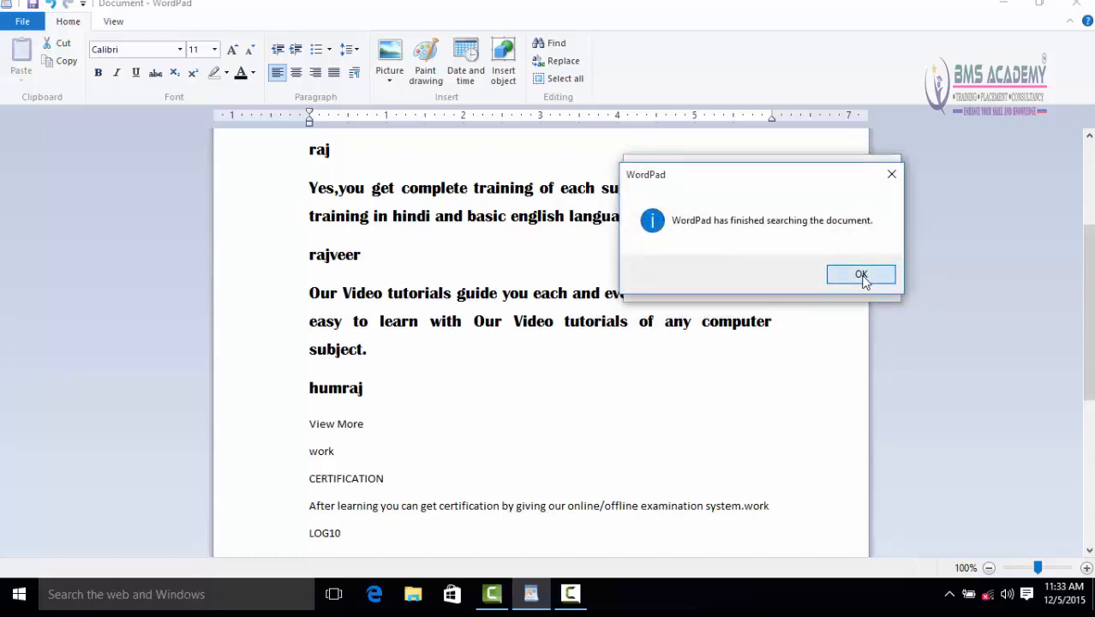
pyautogui.click(863, 242)
pyautogui.click(836, 271)
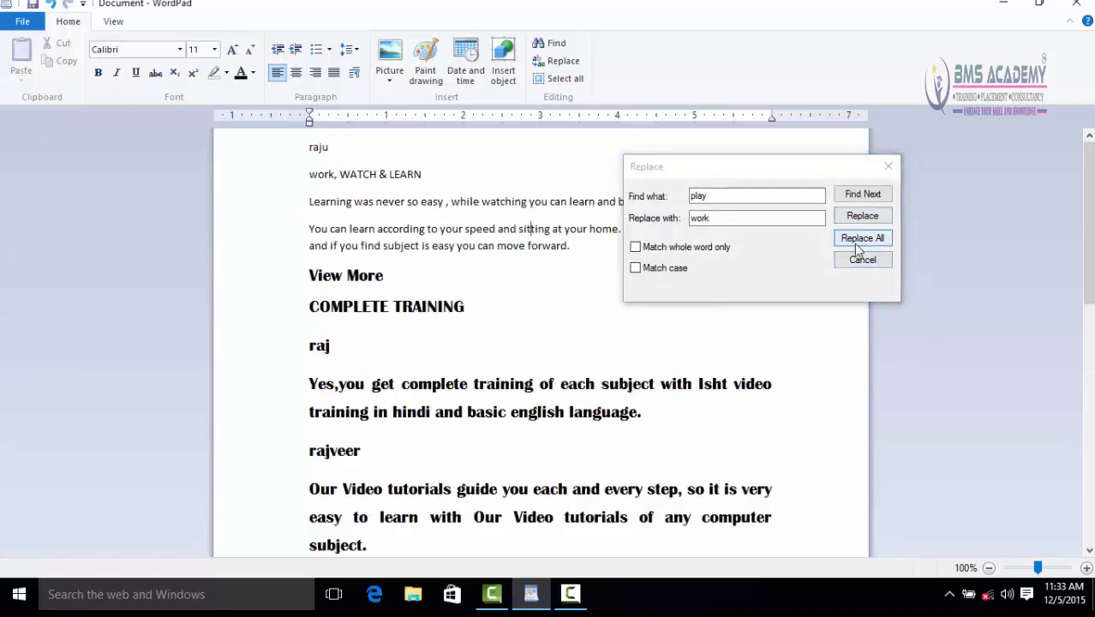
pyautogui.click(855, 243)
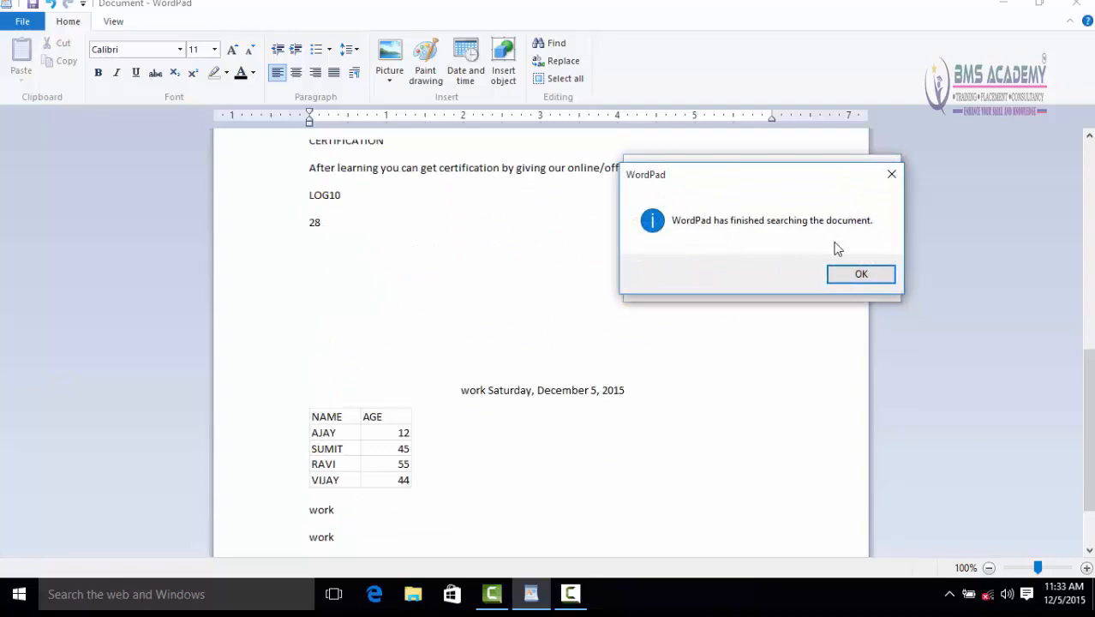
pyautogui.click(860, 274)
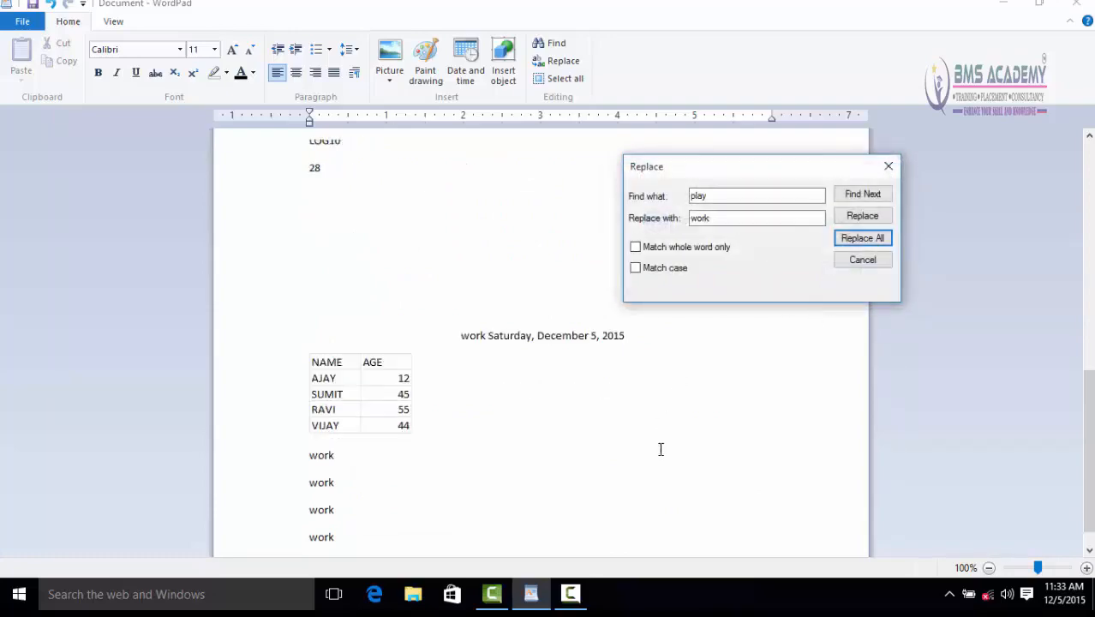
pyautogui.scroll(-5, 676, 445)
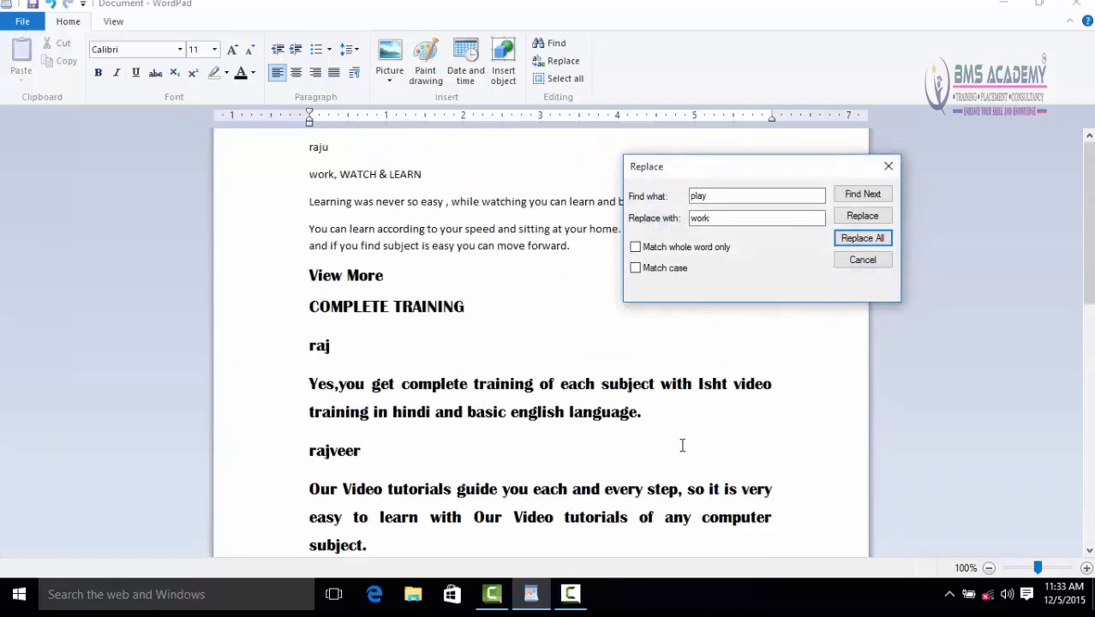
pyautogui.scroll(-8, 714, 381)
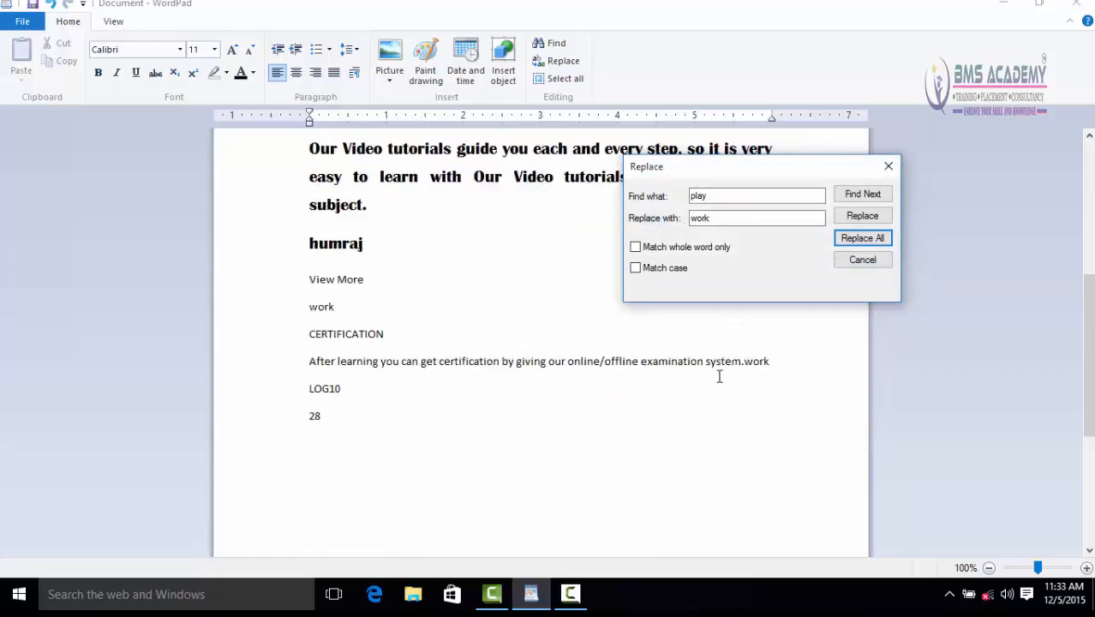
# Review the replaced words down to the end of the document and undo the replacement of "play" with "work"
pyautogui.scroll(-6, 505, 350)
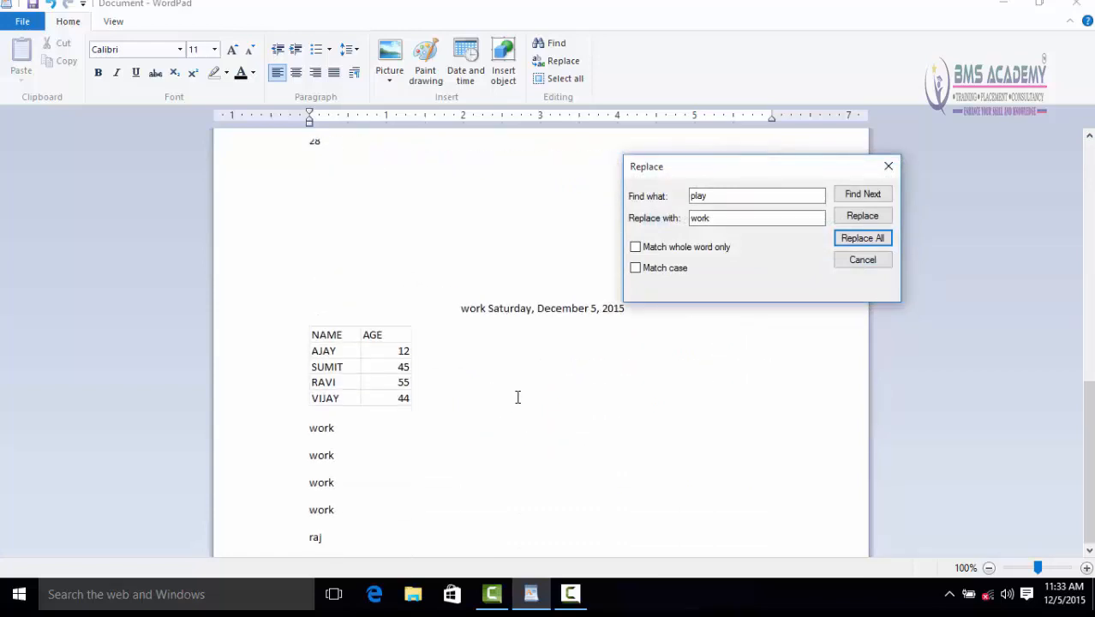
pyautogui.click(497, 392)
pyautogui.hotkey('ctrl', 'z')
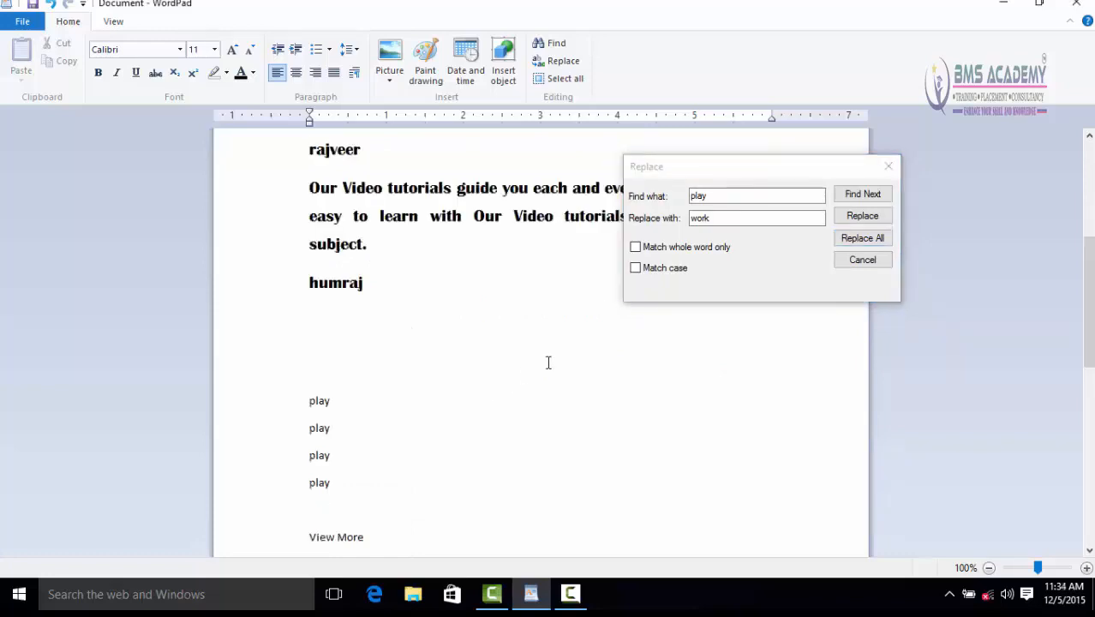
# Replace all occurrences of "play" with "work" again and close the Replace dialog
pyautogui.hotkey('ctrl', 'h')
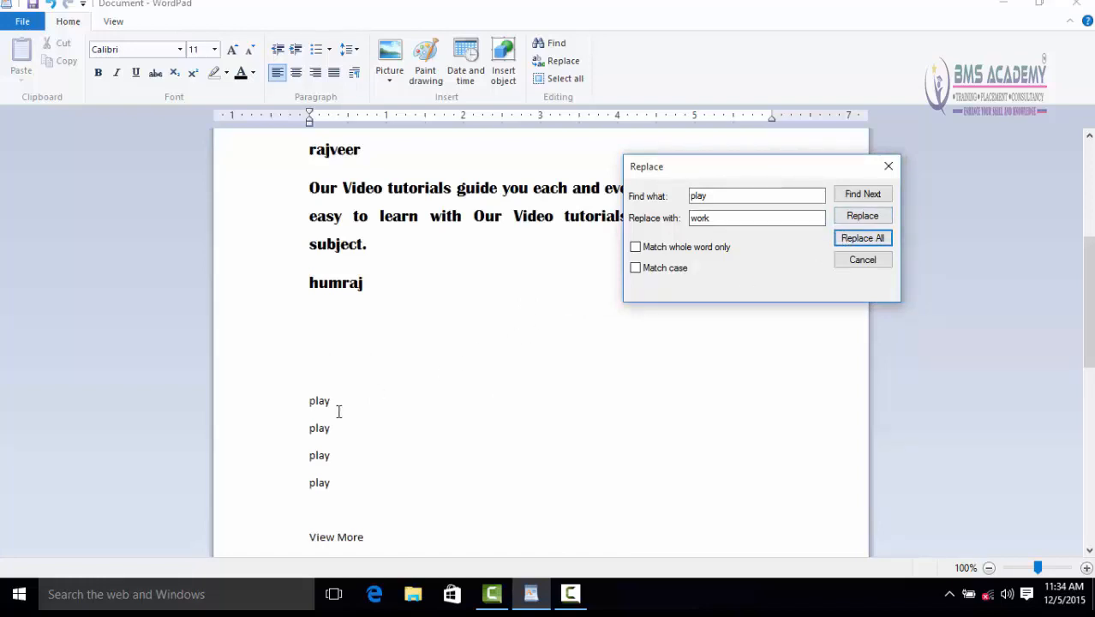
pyautogui.click(846, 240)
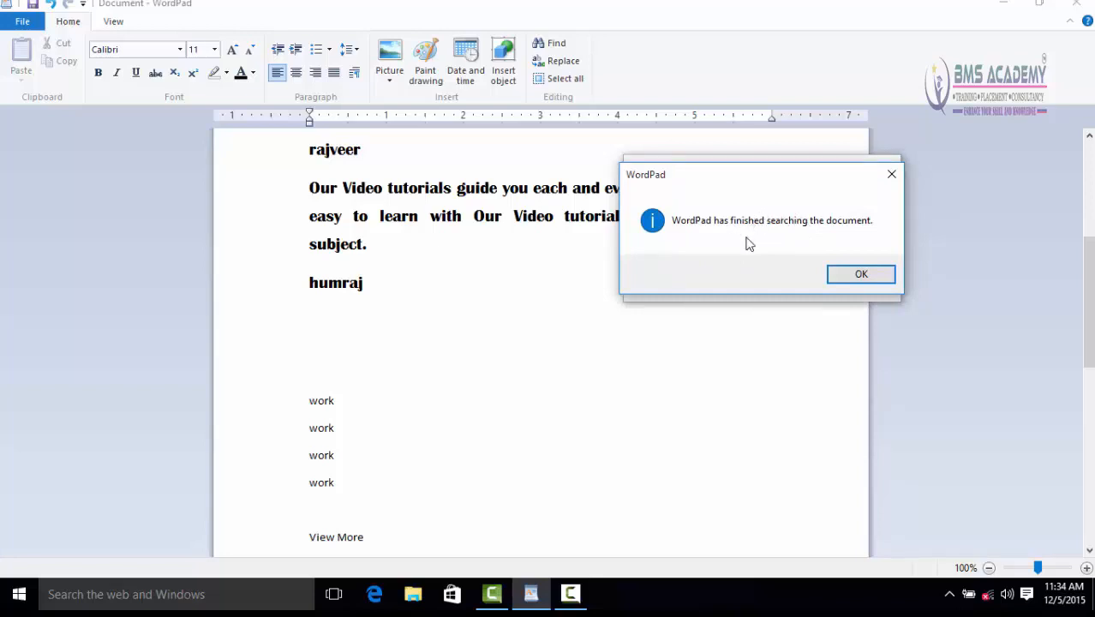
pyautogui.click(850, 275)
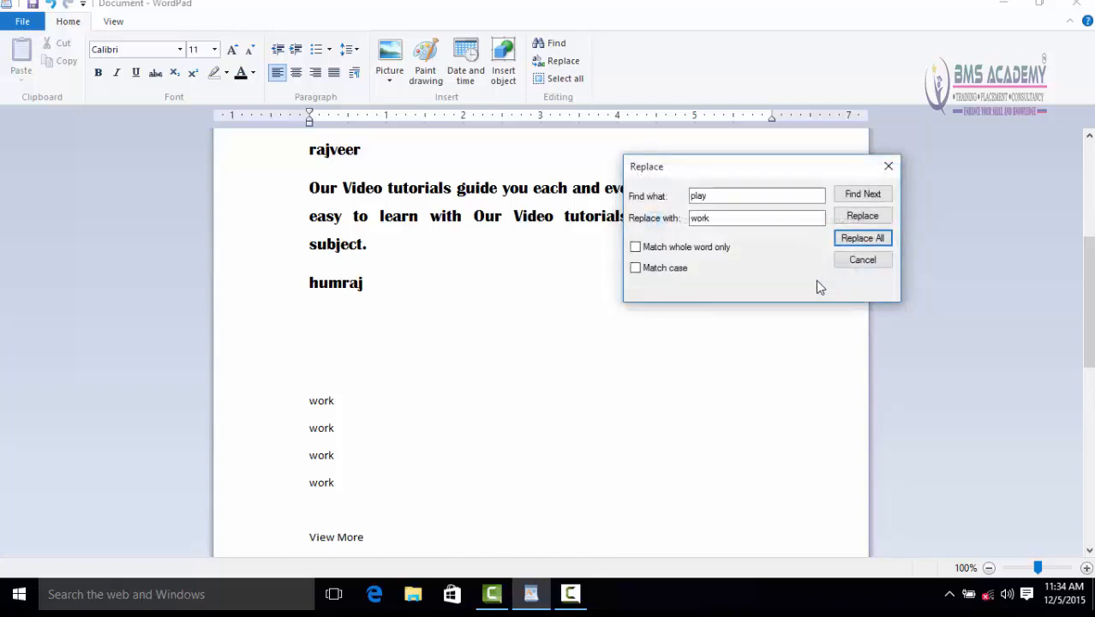
pyautogui.click(855, 260)
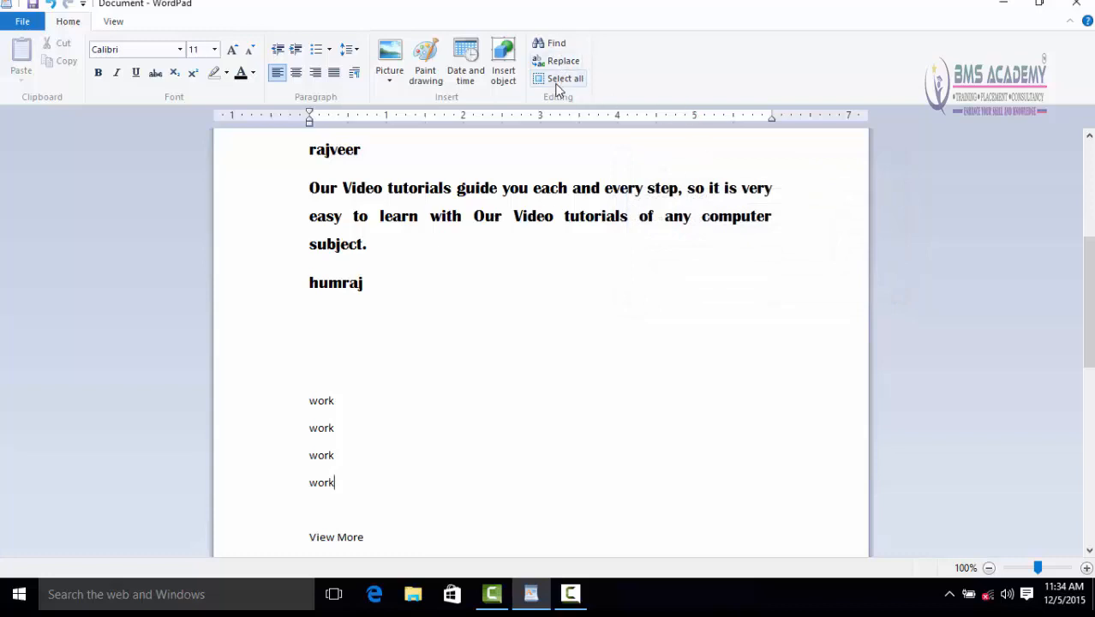
# Select the entire document with Select all several times, look through the highlighted content up to the first line, and clear the selection
pyautogui.scroll(5, 502, 260)
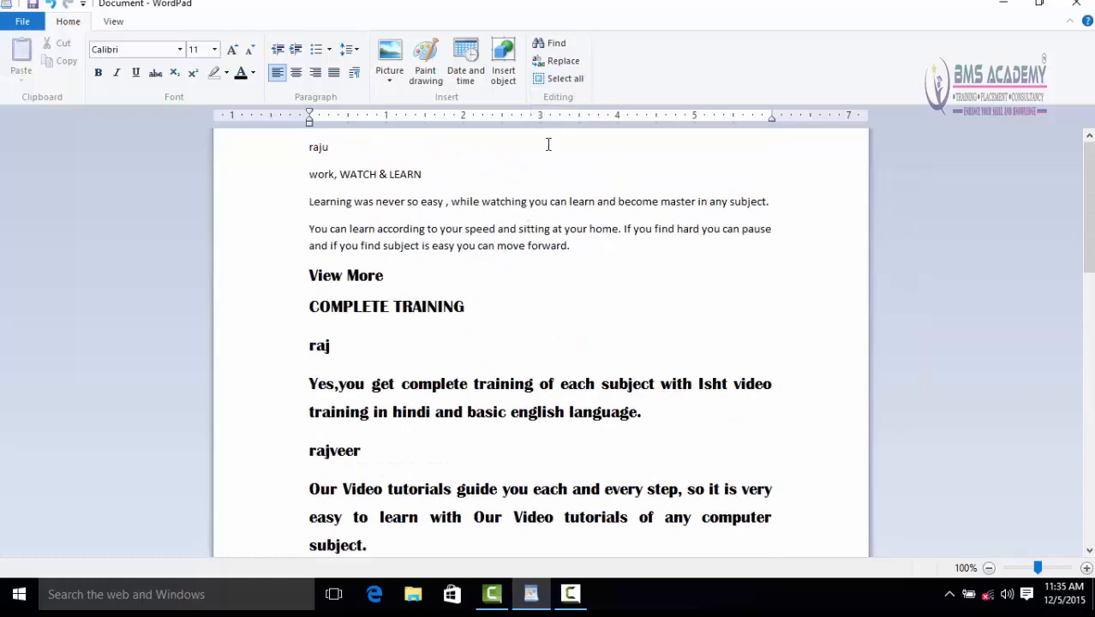
pyautogui.click(565, 78)
pyautogui.scroll(10, 567, 214)
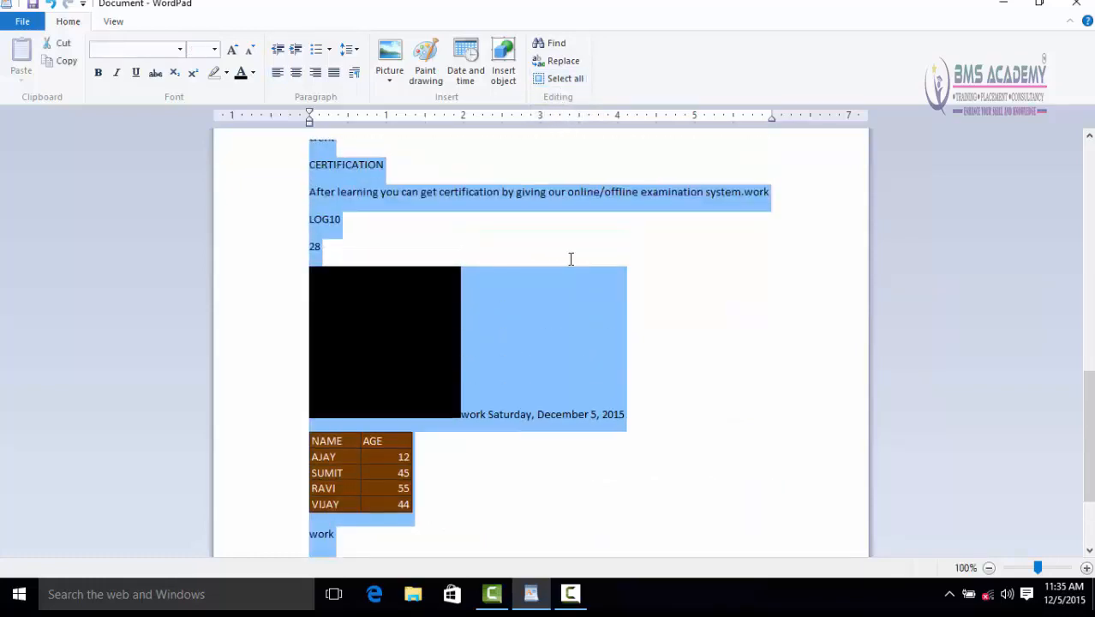
pyautogui.scroll(3, 574, 253)
pyautogui.scroll(-1, 574, 253)
pyautogui.scroll(2, 574, 253)
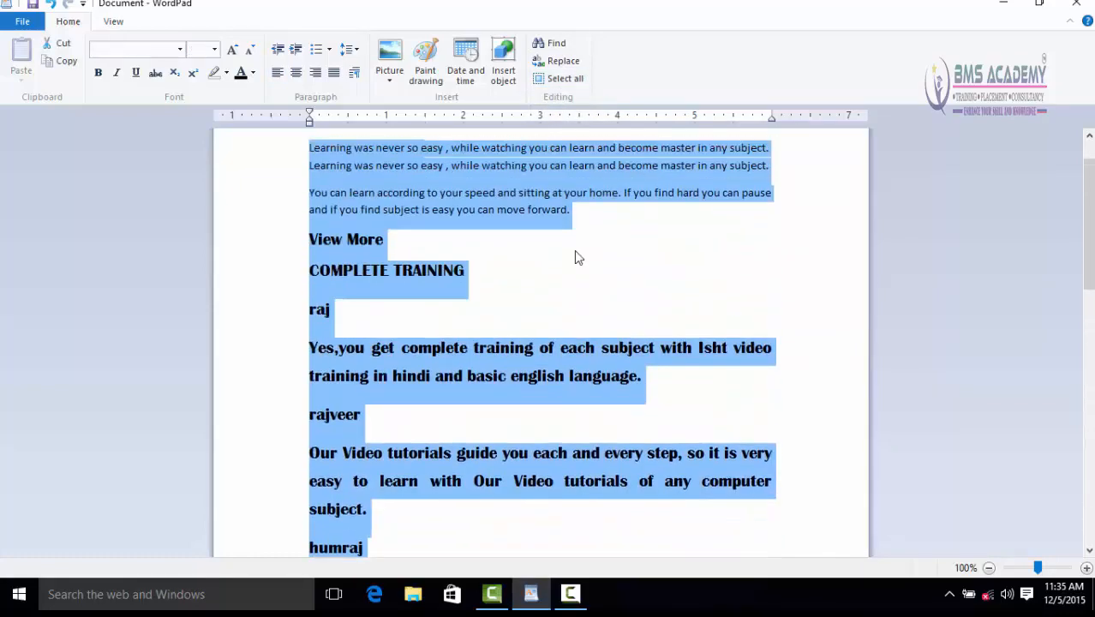
pyautogui.click(565, 77)
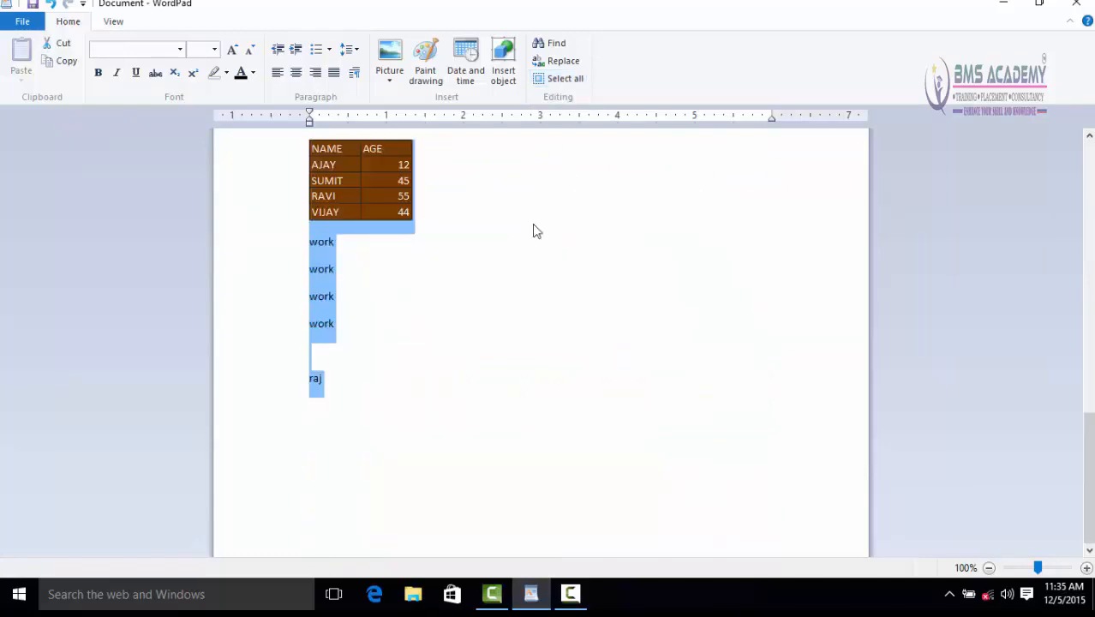
pyautogui.scroll(10, 536, 231)
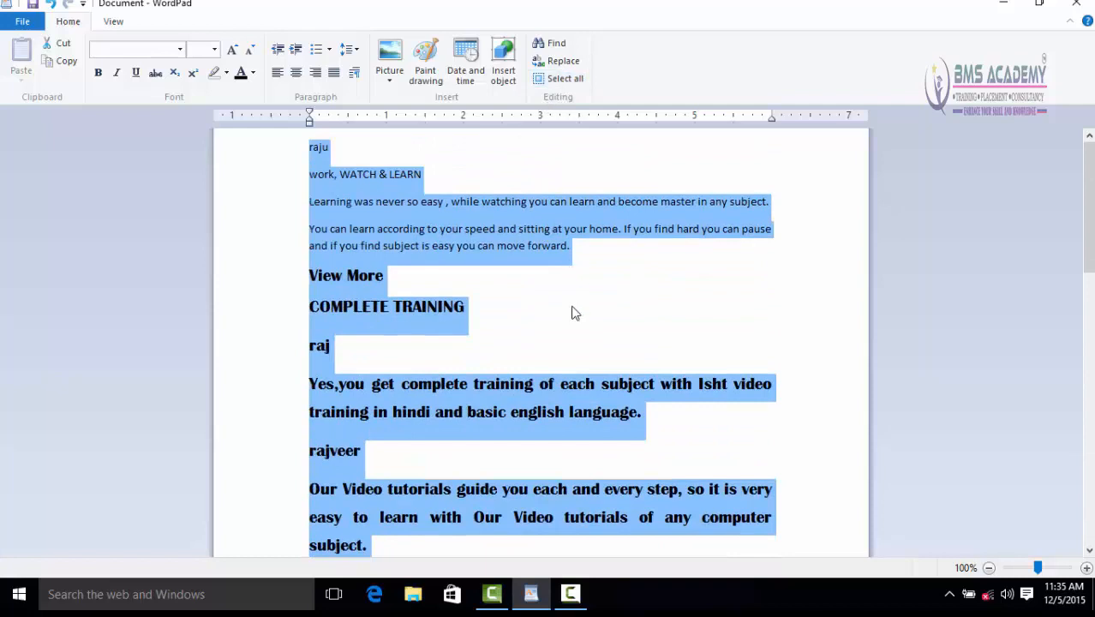
pyautogui.click(599, 314)
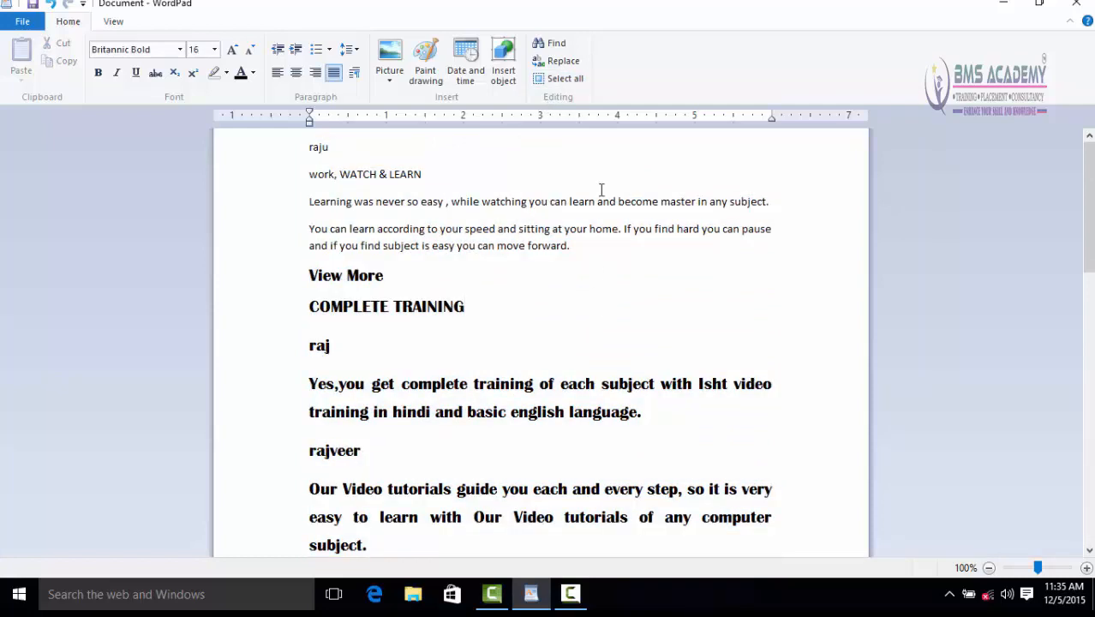
pyautogui.click(561, 81)
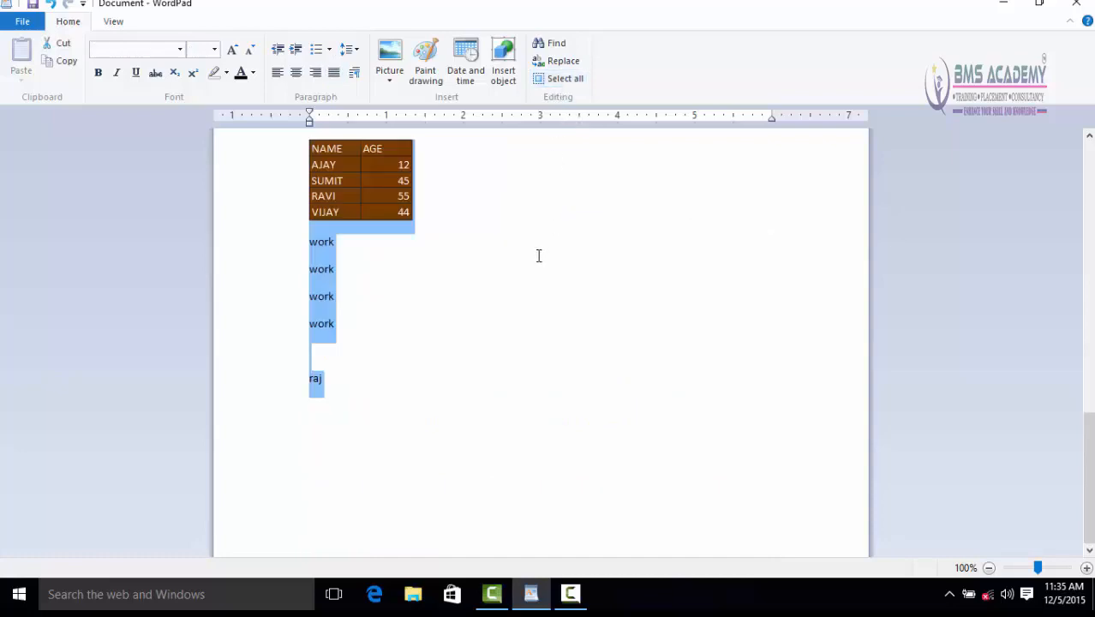
pyautogui.scroll(10, 537, 254)
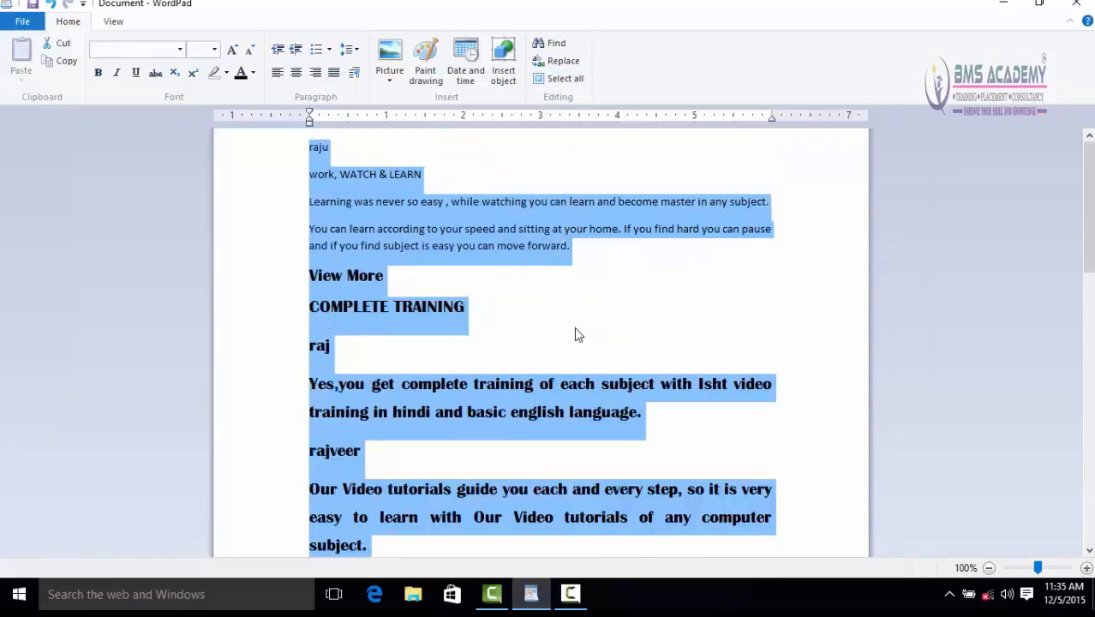
pyautogui.click(643, 274)
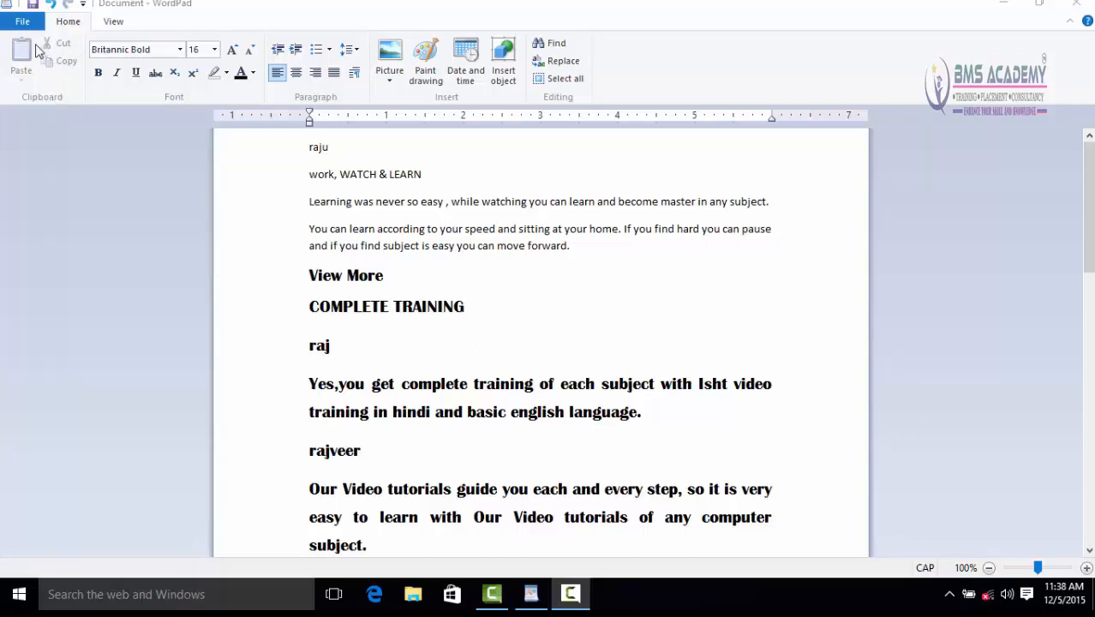
# Cut the bold "View More" and "COMPLETE TRAINING" headings and paste them on the first blank line above the four "work" lines
pyautogui.click(634, 318)
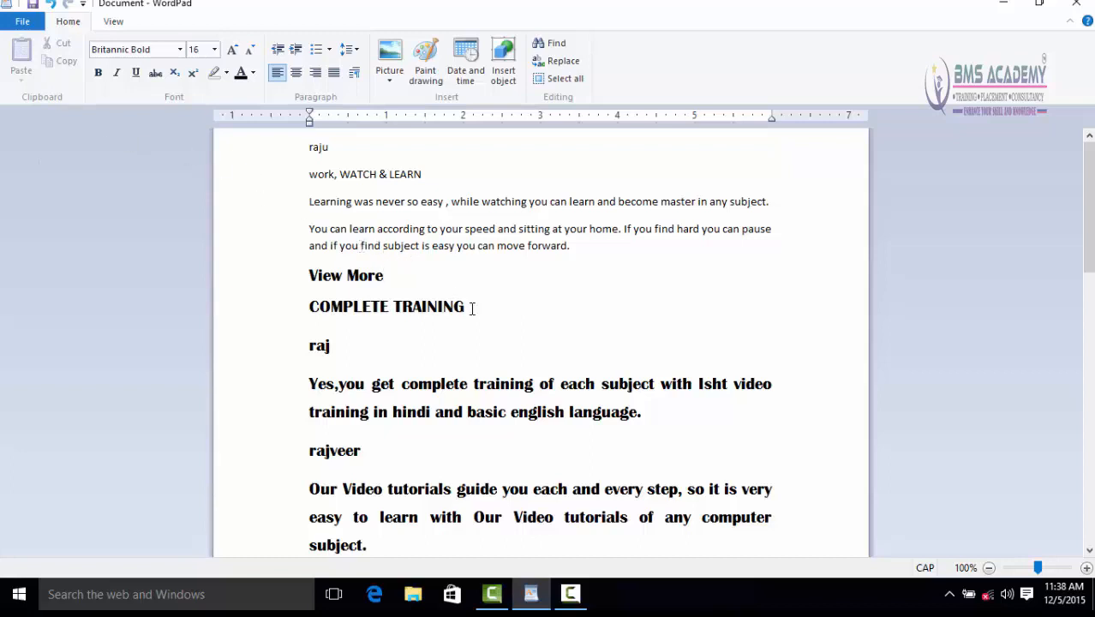
pyautogui.moveTo(472, 308); pyautogui.dragTo(319, 293)
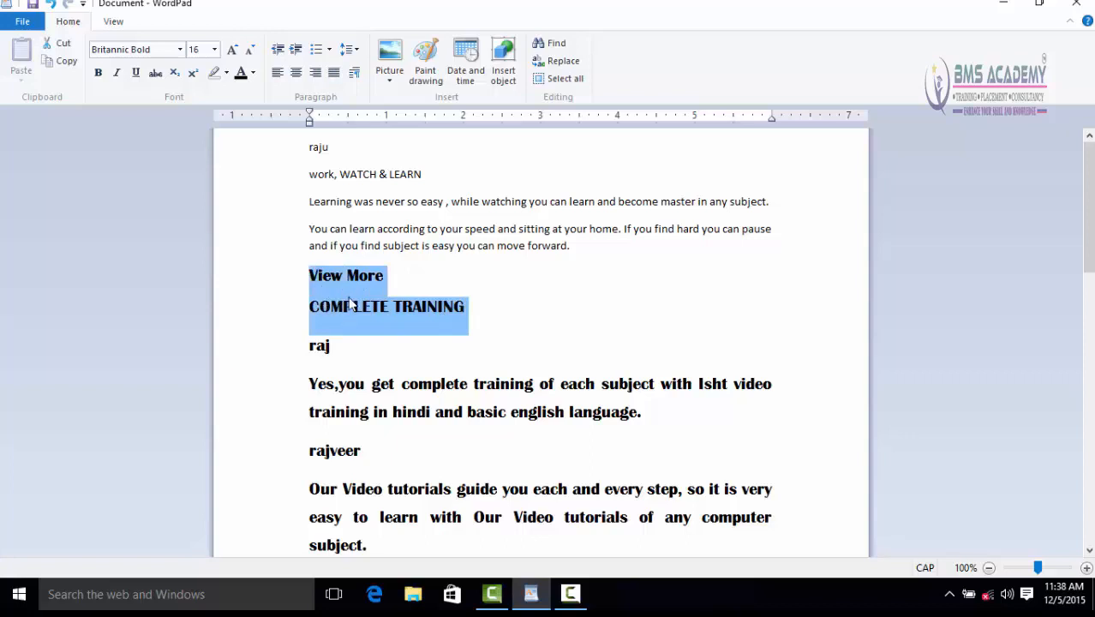
pyautogui.click(67, 63)
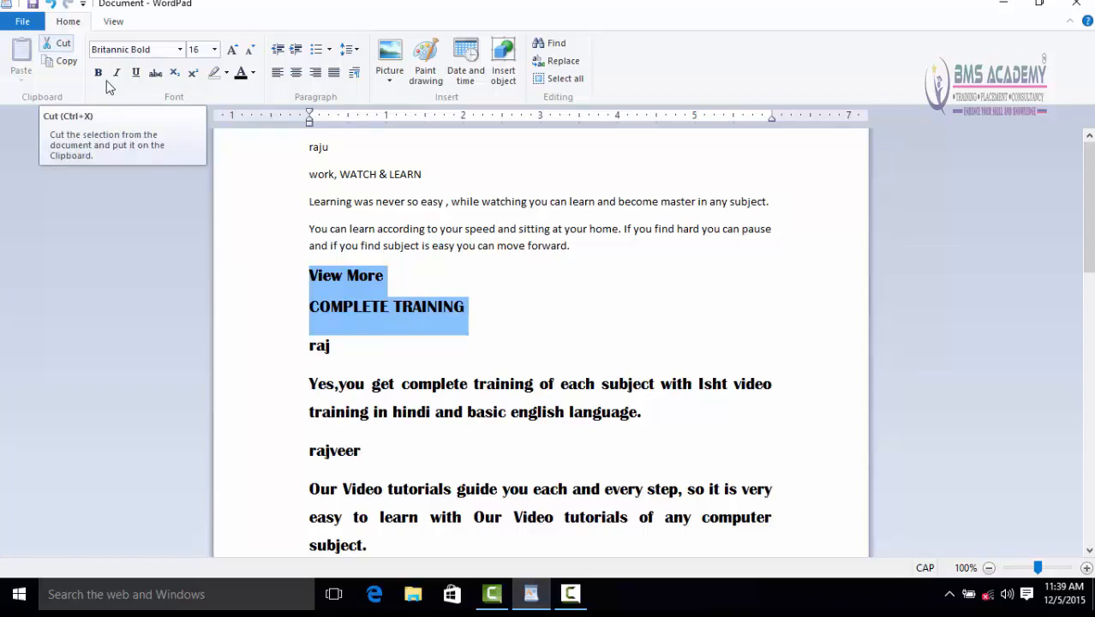
pyautogui.click(68, 47)
pyautogui.scroll(-3, 318, 257)
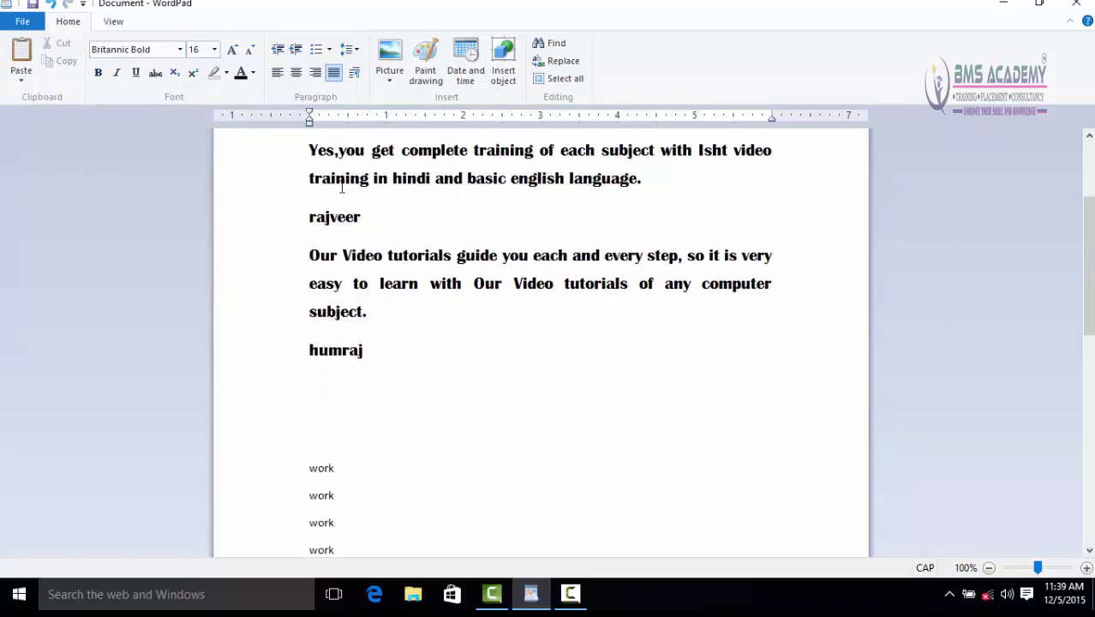
pyautogui.scroll(1, 341, 171)
pyautogui.scroll(-3, 376, 299)
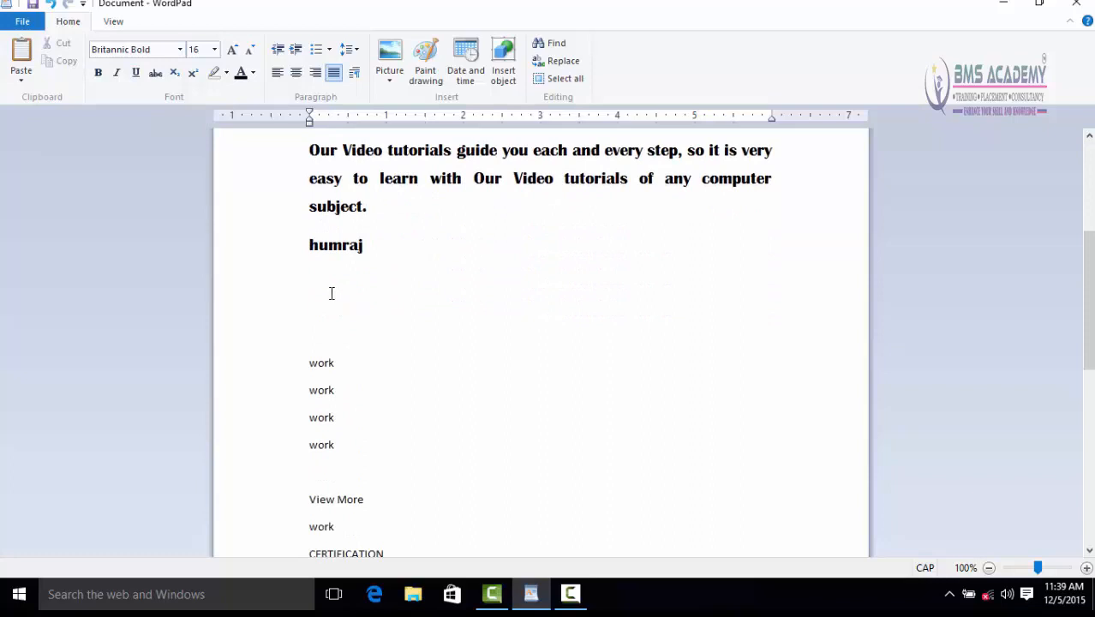
pyautogui.click(331, 294)
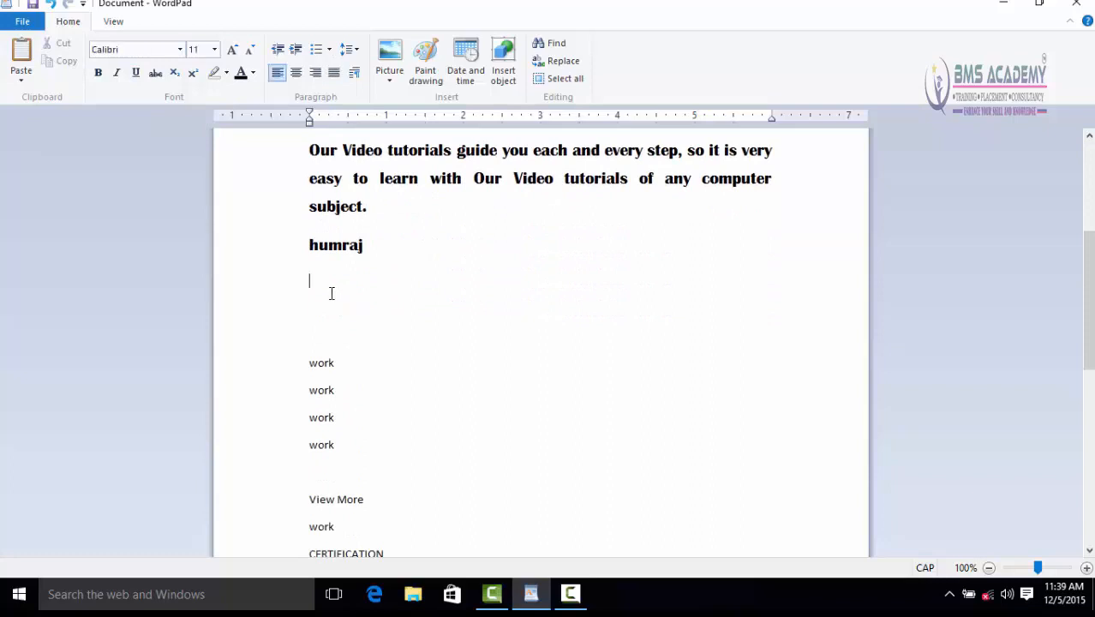
pyautogui.click(21, 53)
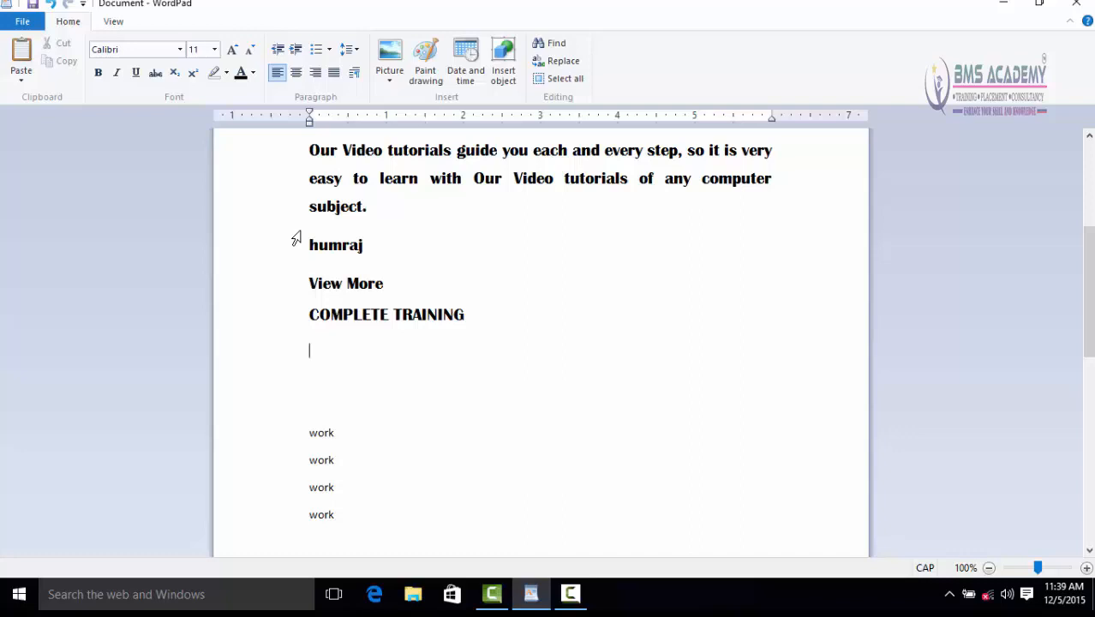
# Copy the "work, WATCH & LEARN" heading and the "Learning was never so easy" line to a new line above "Yes,you get complete training"
pyautogui.scroll(5, 491, 320)
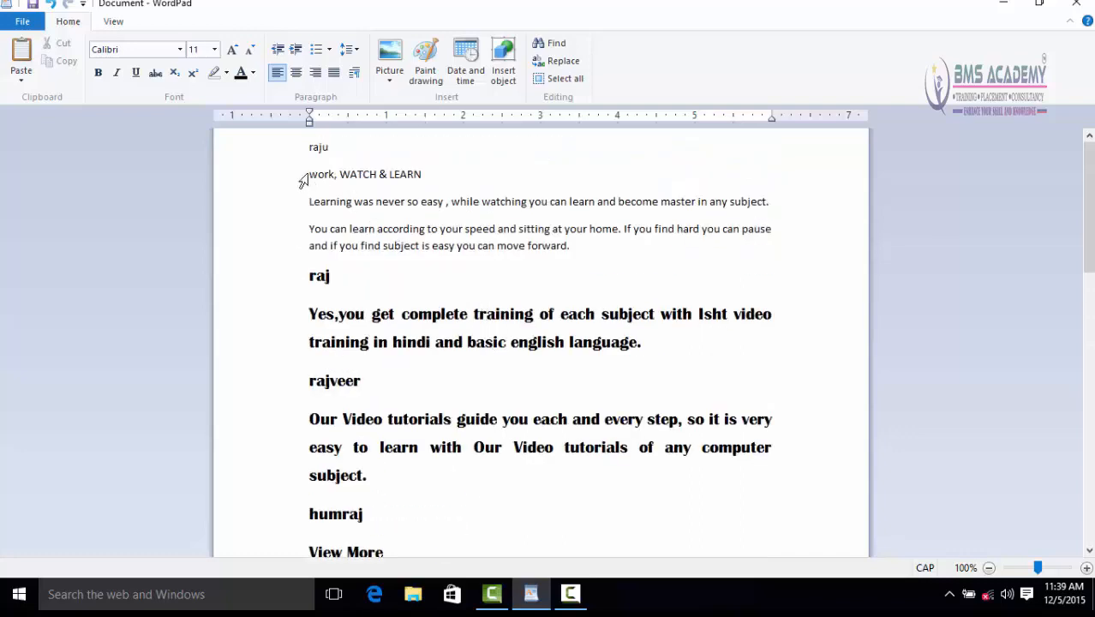
pyautogui.moveTo(307, 176); pyautogui.dragTo(770, 201)
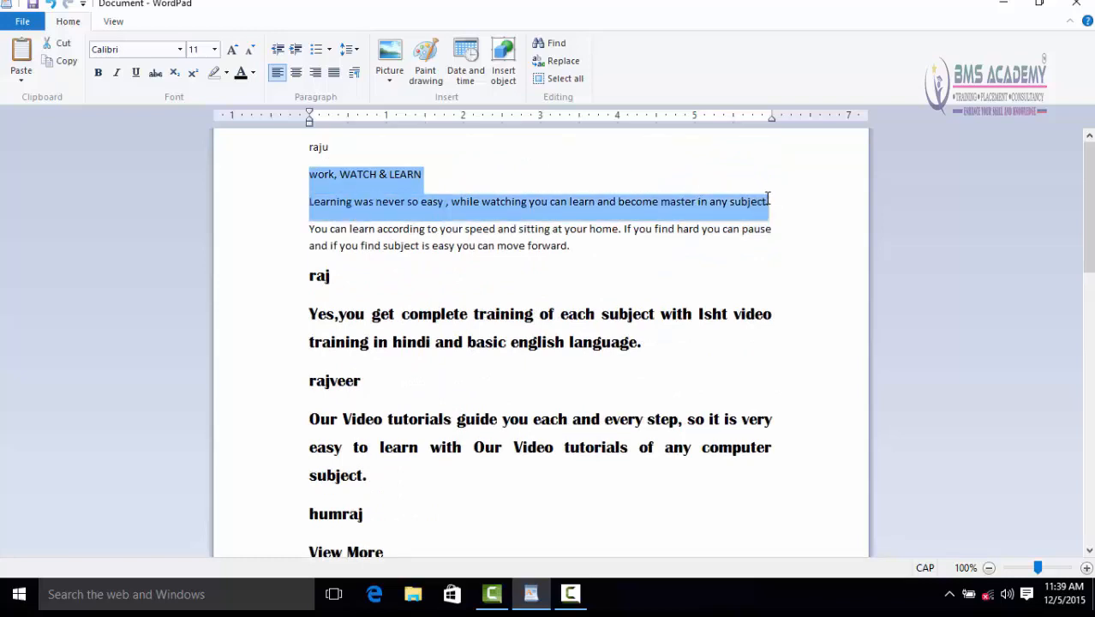
pyautogui.click(64, 61)
pyautogui.click(360, 285)
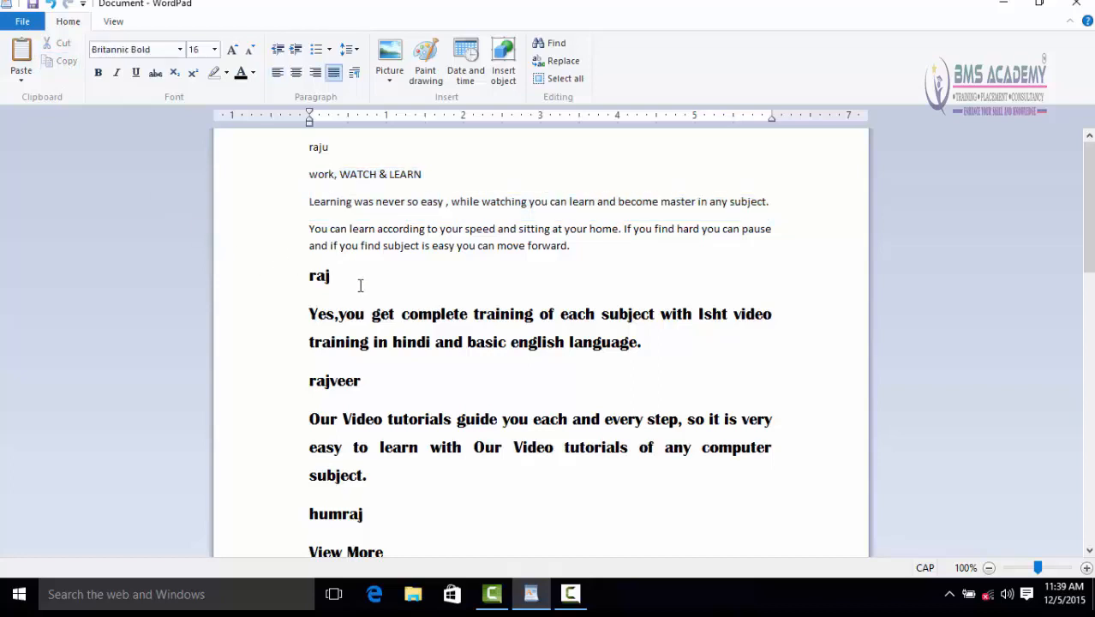
pyautogui.press('Return')
pyautogui.click(29, 69)
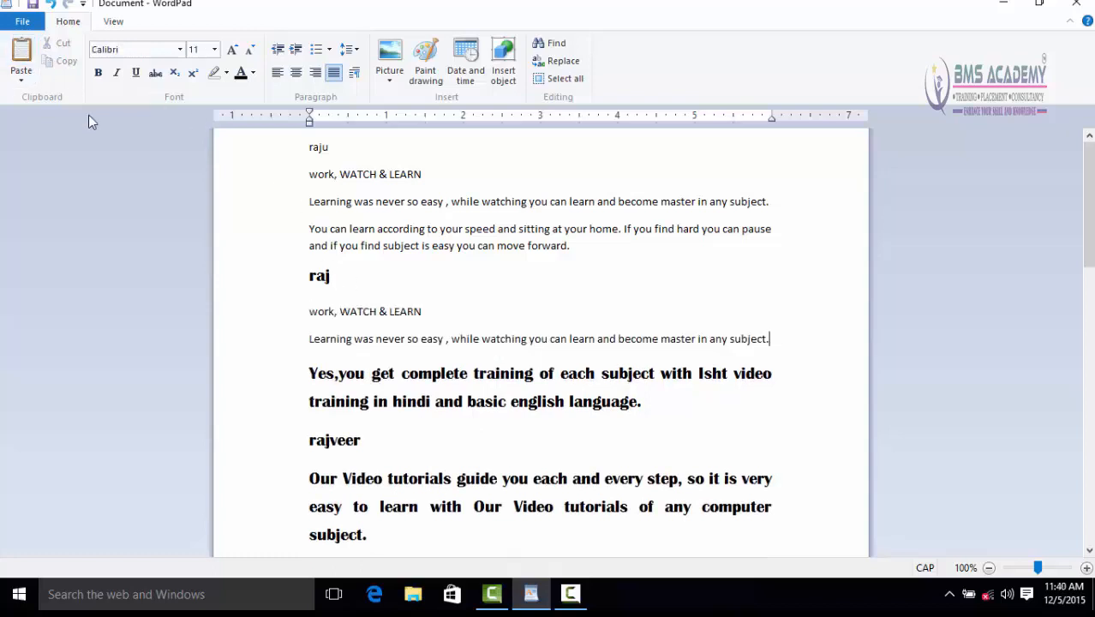
# Paste the two copied lines once more on a new line below the first pasted copy and add a blank line after them
pyautogui.press('Return')
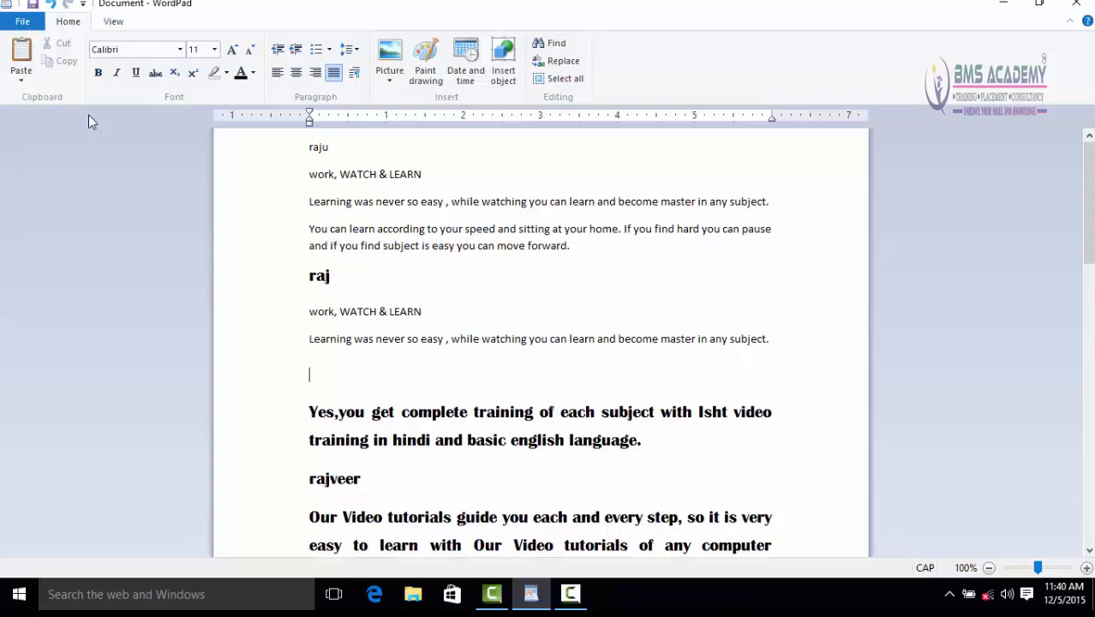
pyautogui.click(22, 53)
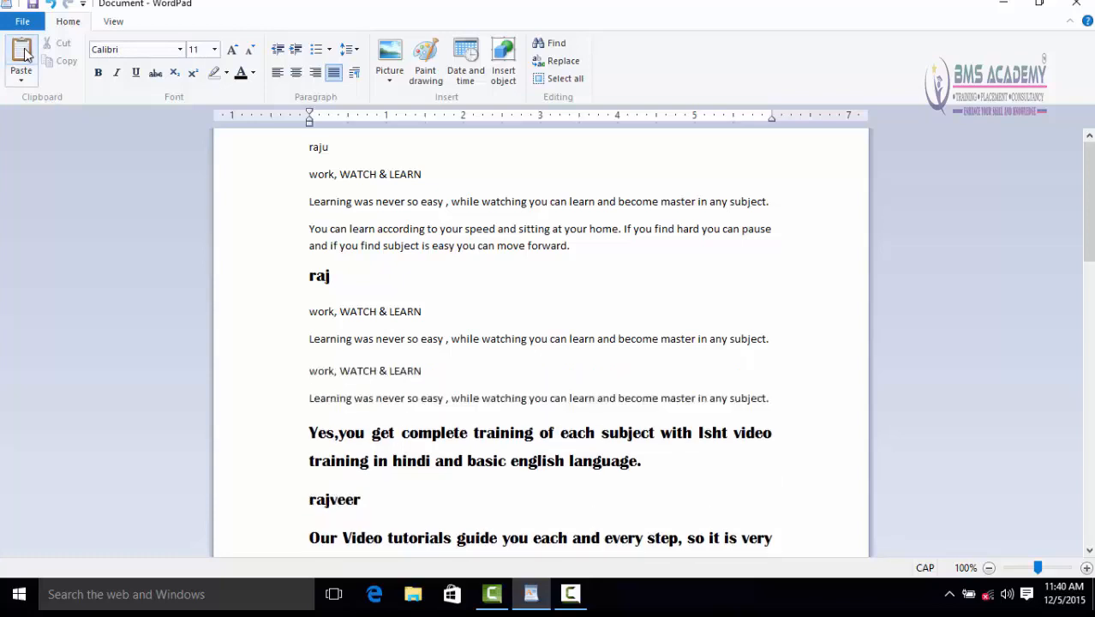
pyautogui.press('Return')
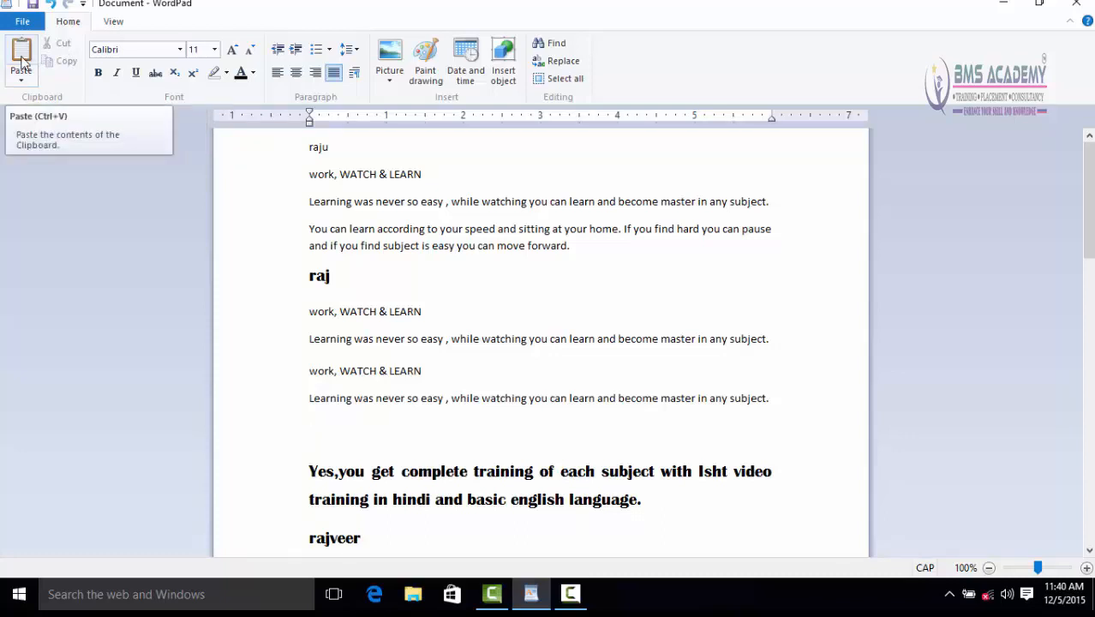
# Examine the format choices in the Paste Special dialog and close it without pasting
pyautogui.click(29, 79)
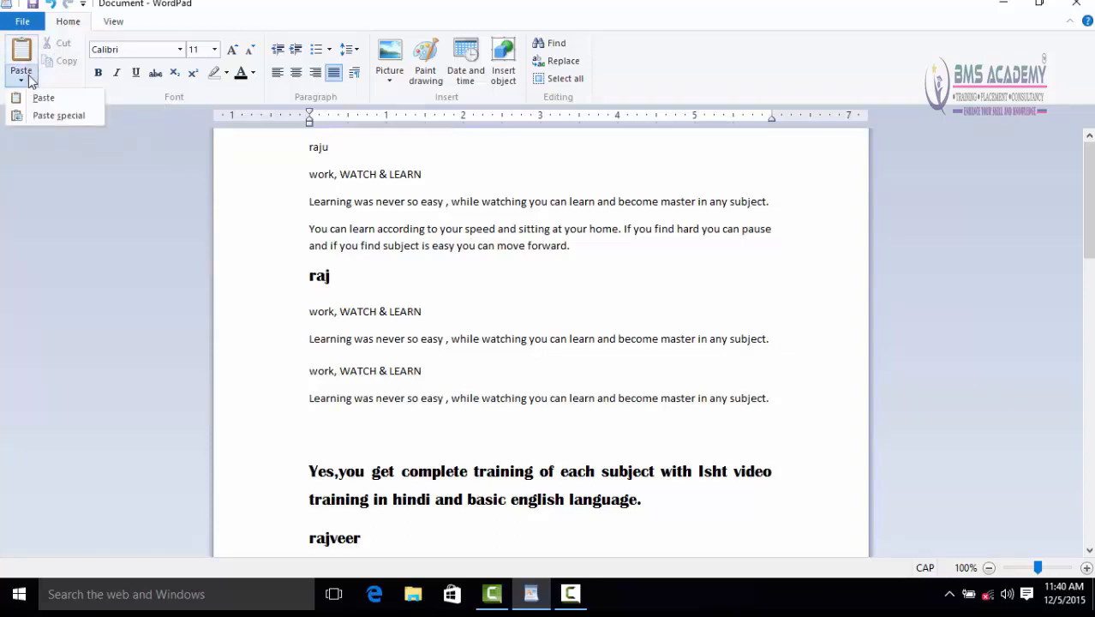
pyautogui.click(38, 115)
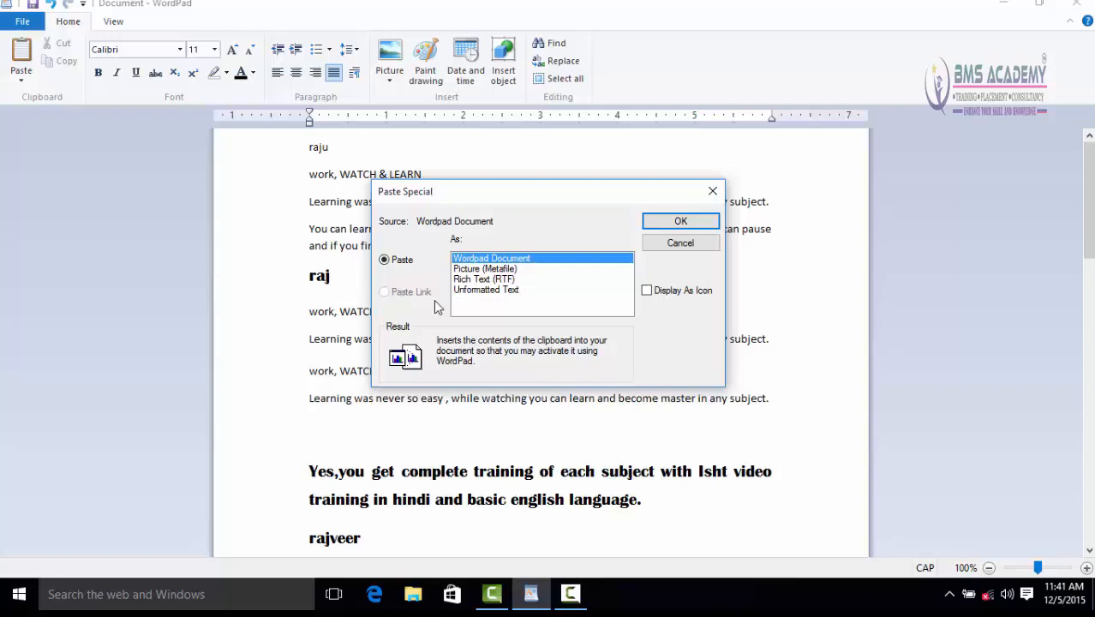
pyautogui.click(710, 252)
# Copy the three paragraphs starting at the first "work, WATCH & LEARN" and paste them as Picture (Metafile) on the blank line above "Yes,you get complete training"
pyautogui.moveTo(623, 261); pyautogui.dragTo(304, 172)
pyautogui.click(62, 66)
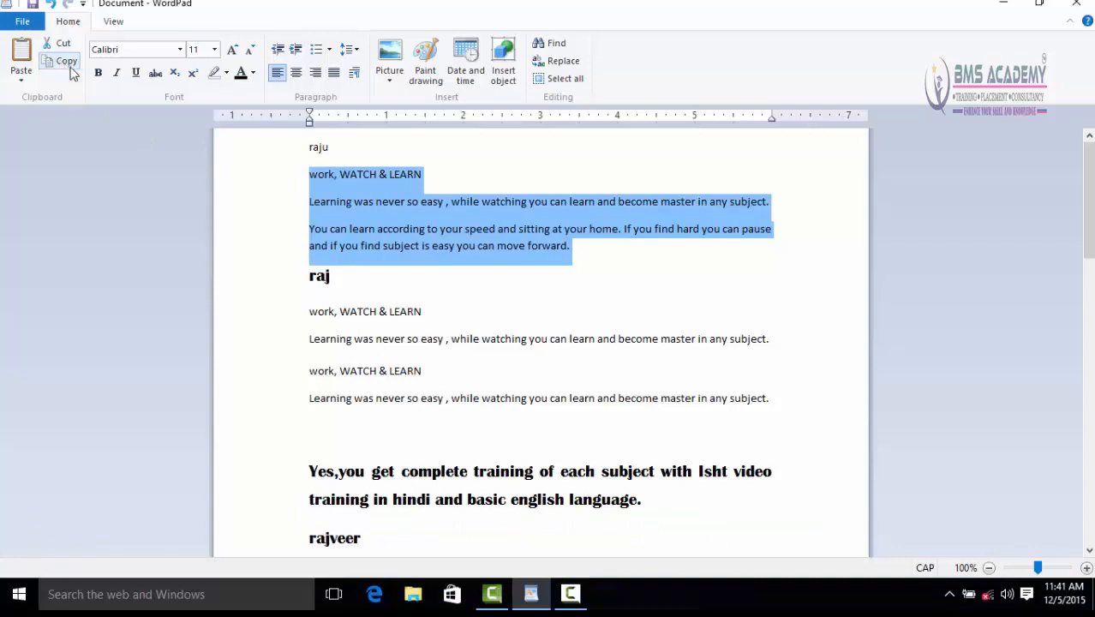
pyautogui.click(477, 377)
pyautogui.scroll(-3, 477, 377)
pyautogui.click(365, 270)
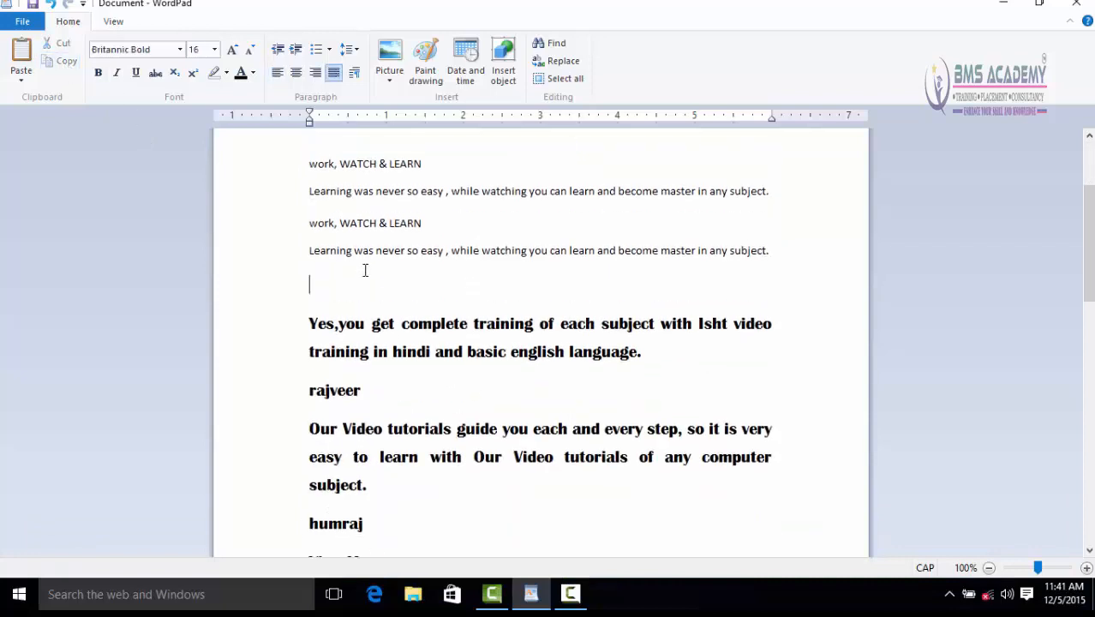
pyautogui.scroll(3, 366, 291)
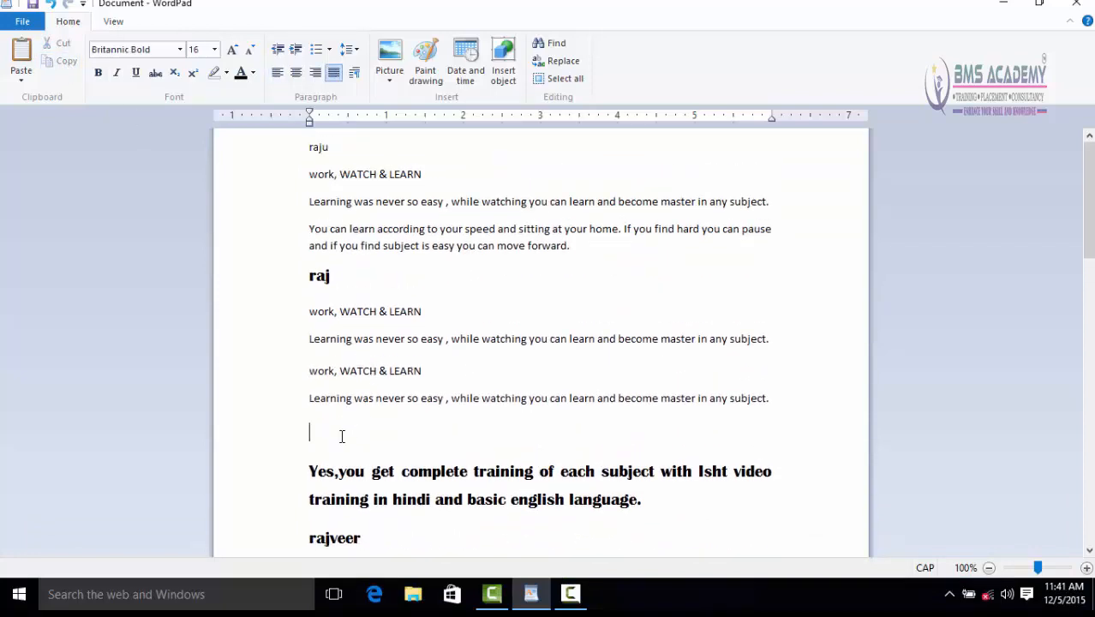
pyautogui.click(21, 79)
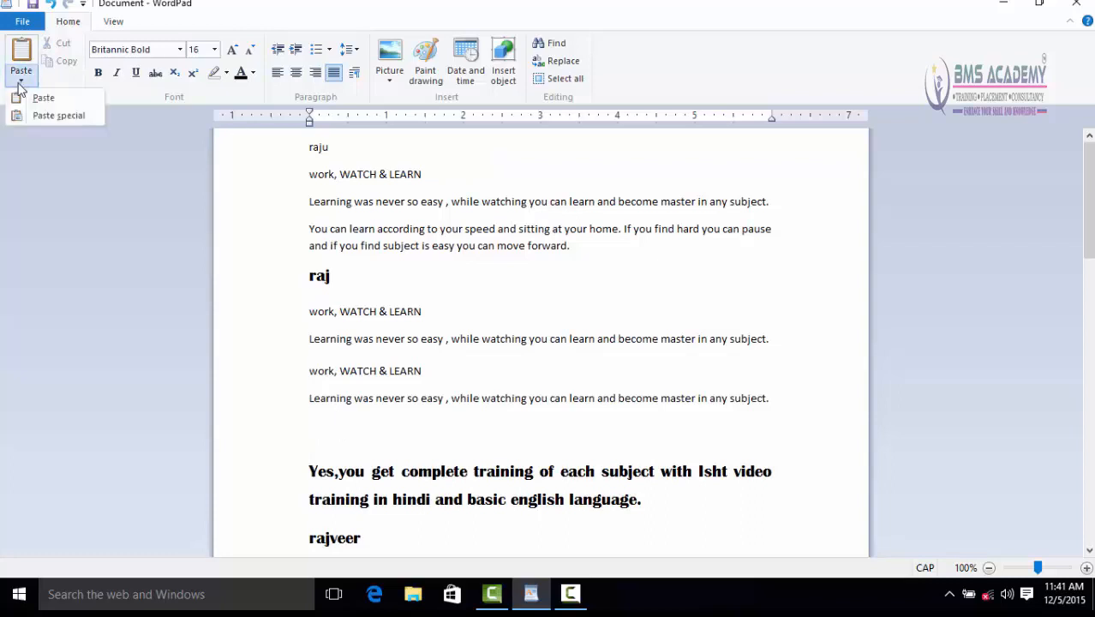
pyautogui.click(32, 116)
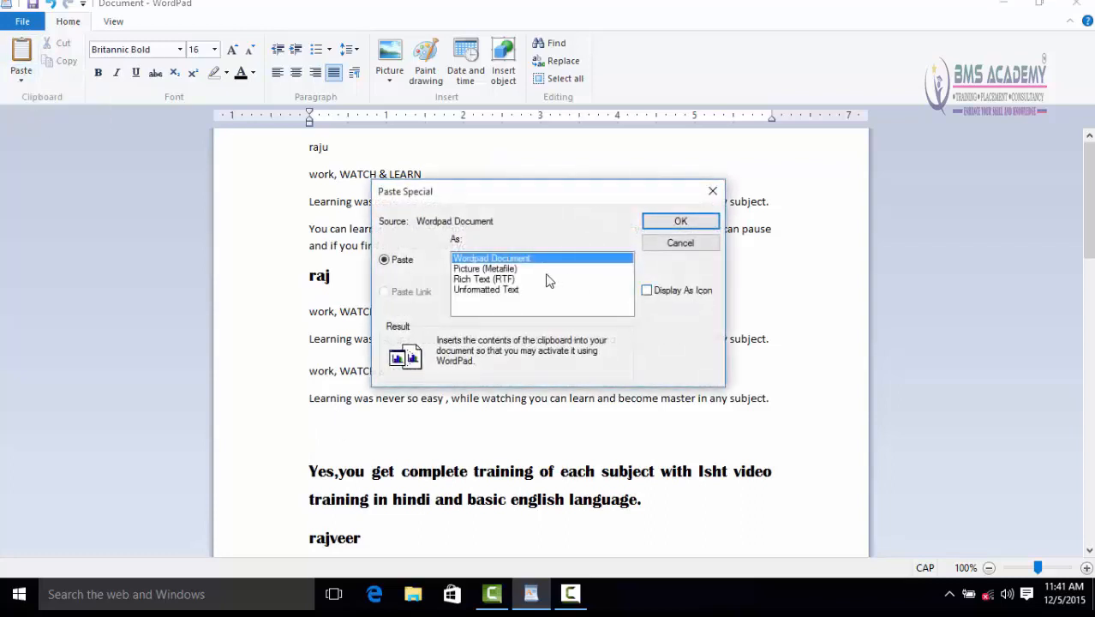
pyautogui.click(510, 269)
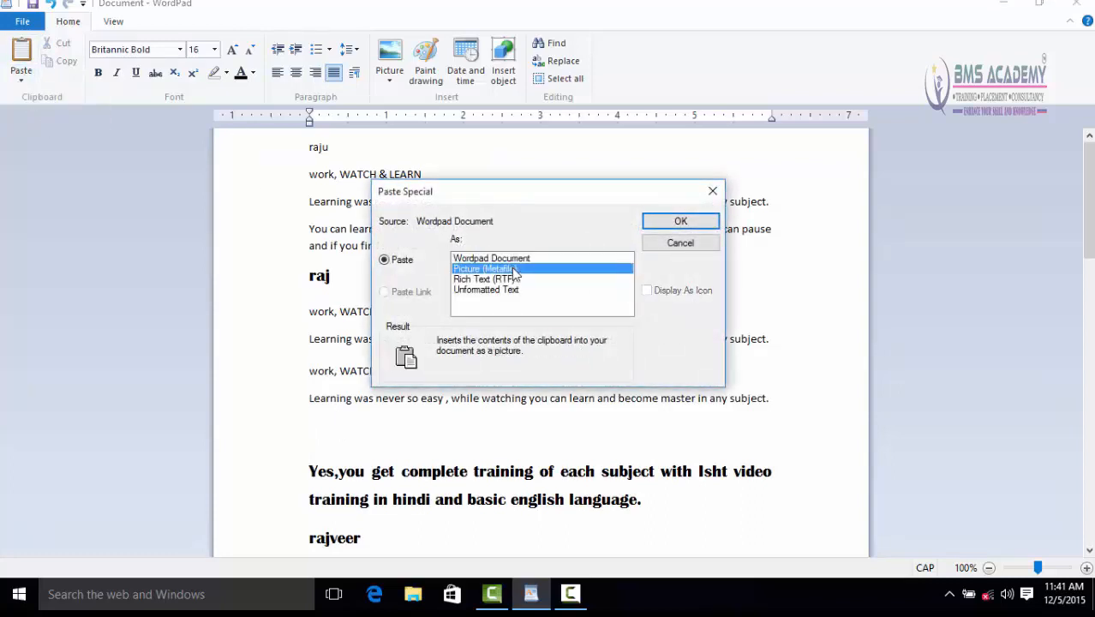
pyautogui.click(680, 222)
pyautogui.scroll(-3, 746, 325)
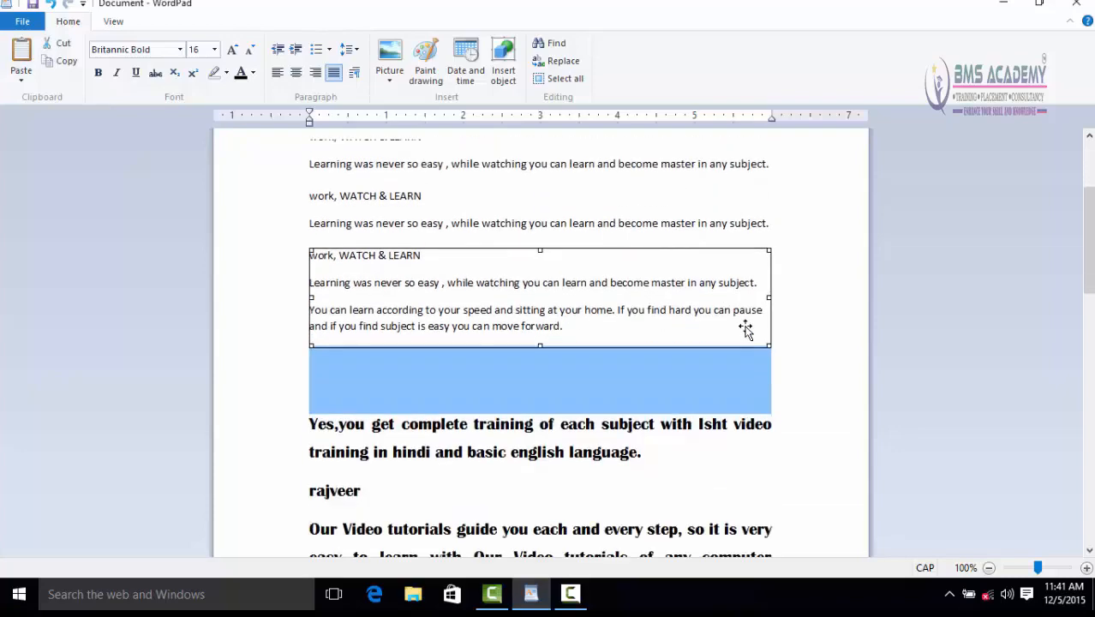
# Shrink the pasted picture of the paragraphs proportionally until it spans about 4.4 inches on the ruler, then deselect it
pyautogui.scroll(3, 778, 308)
pyautogui.click(778, 394)
pyautogui.click(698, 437)
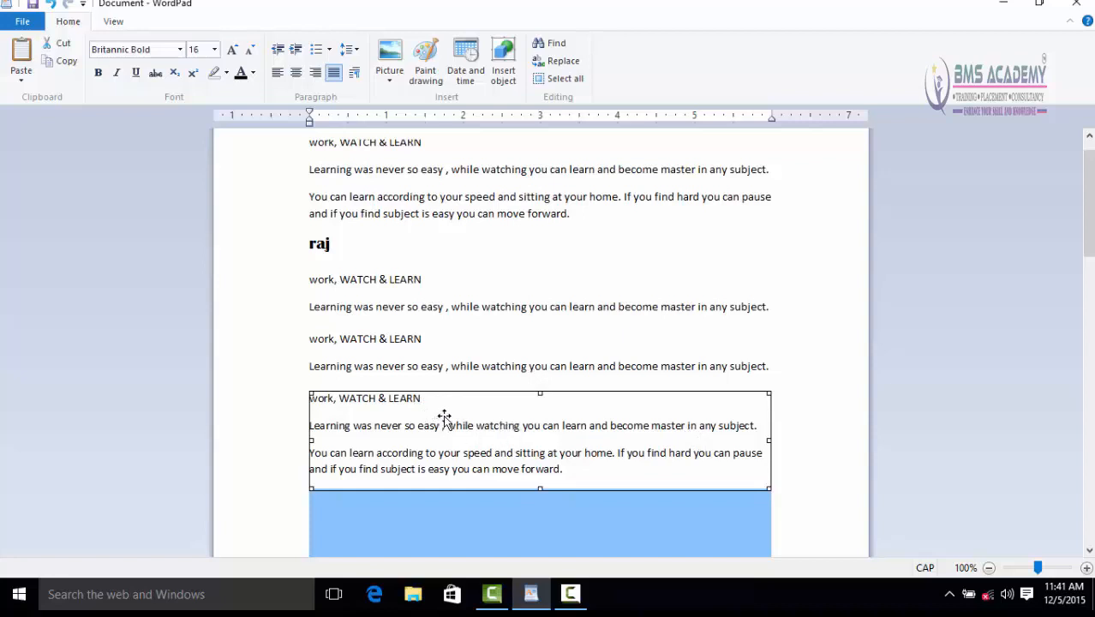
pyautogui.click(773, 394)
pyautogui.click(754, 408)
pyautogui.moveTo(763, 394); pyautogui.dragTo(419, 417)
pyautogui.scroll(-3, 458, 419)
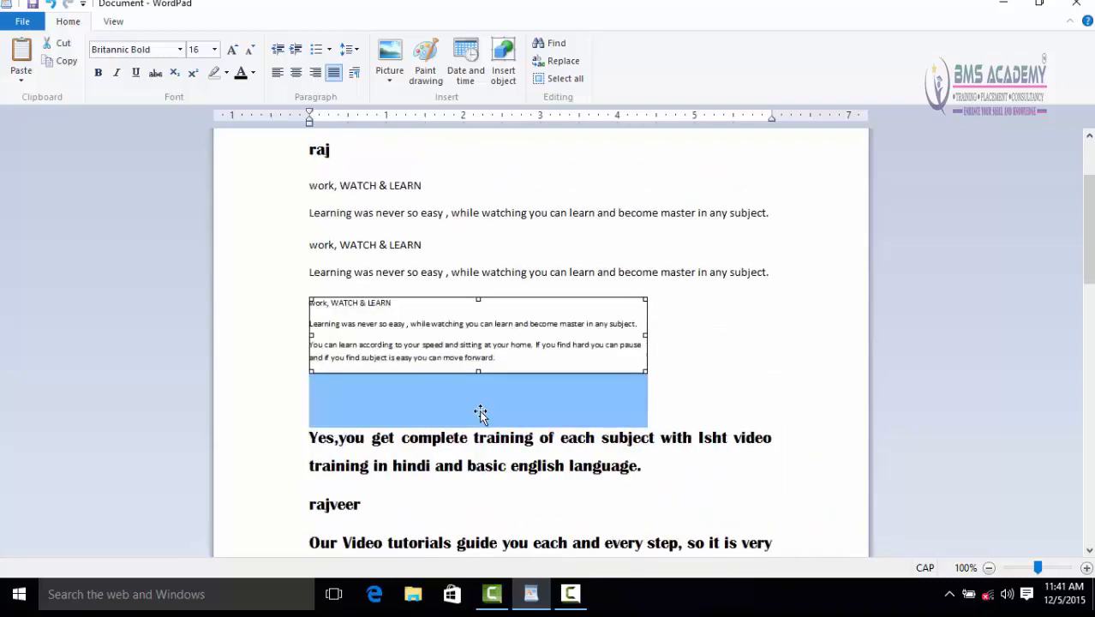
pyautogui.click(708, 326)
pyautogui.scroll(4, 663, 319)
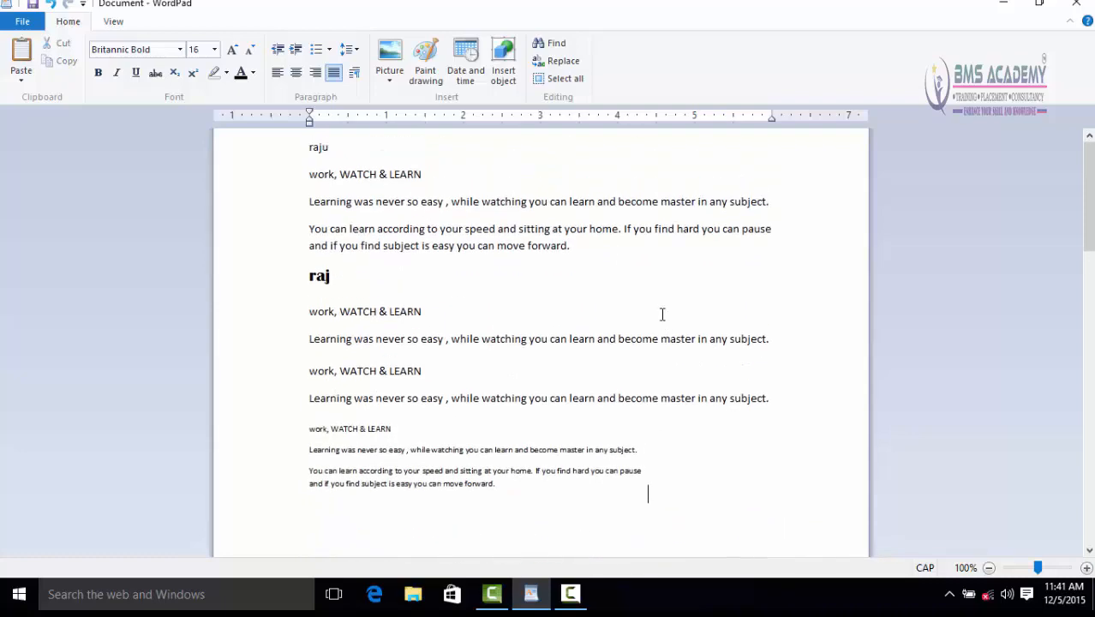
# Make the large name line below the opening paragraphs and the "work, WATCH & LEARN" line under it red and bold
pyautogui.click(503, 204)
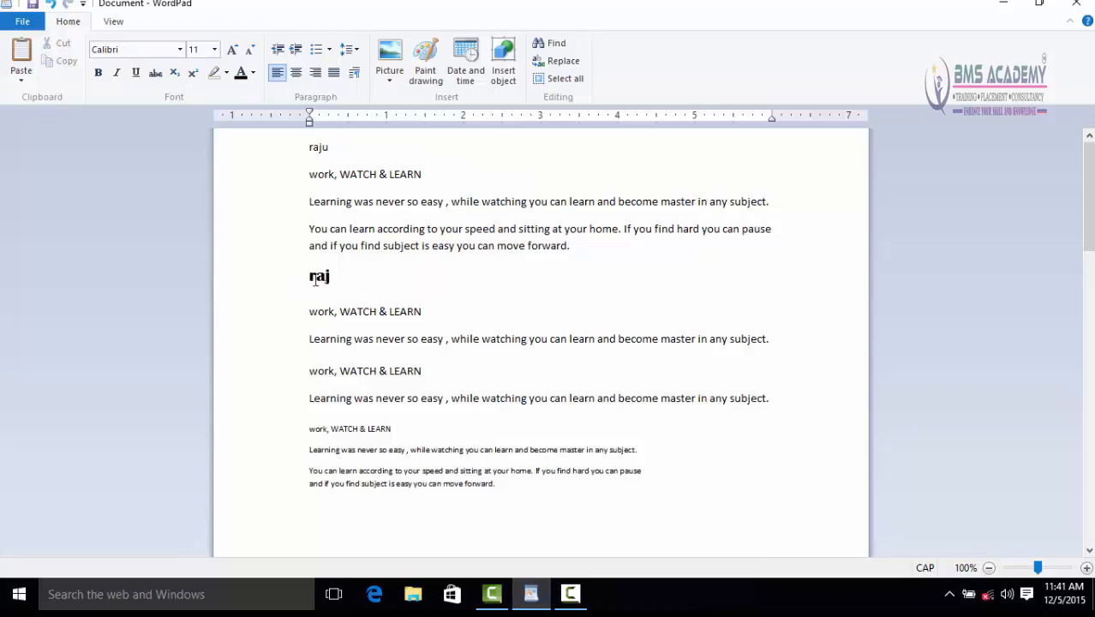
pyautogui.moveTo(426, 305); pyautogui.dragTo(279, 272)
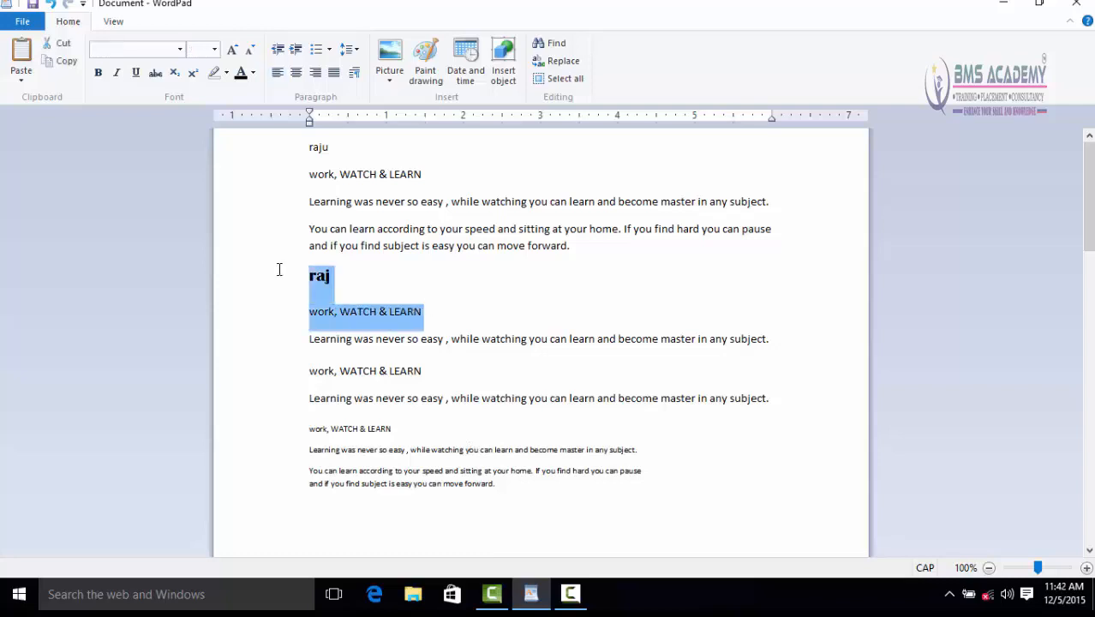
pyautogui.click(253, 73)
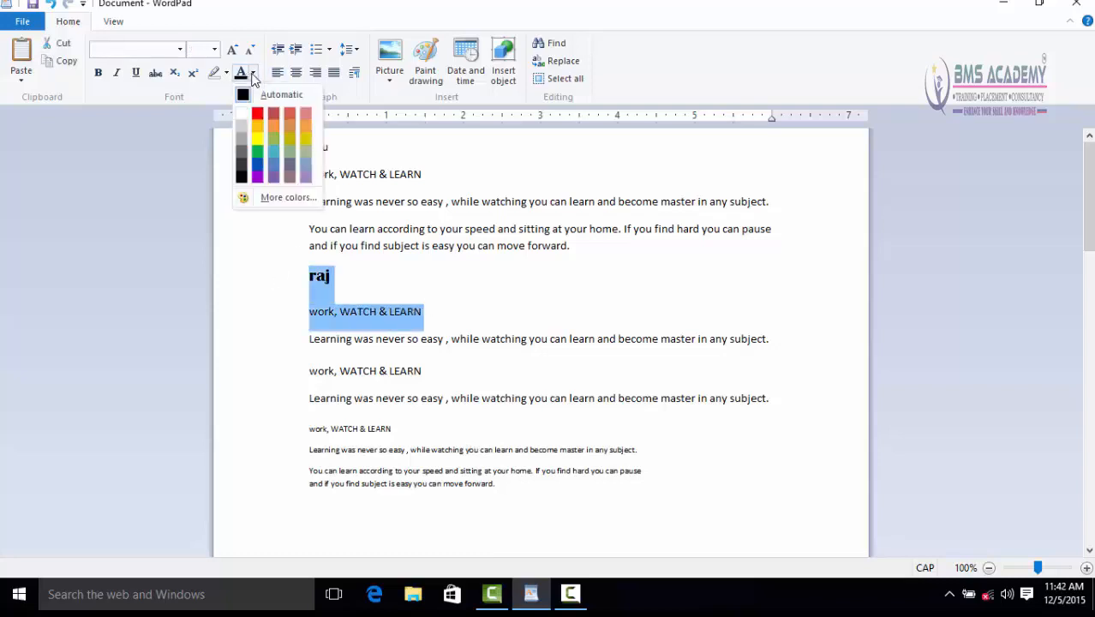
pyautogui.click(257, 114)
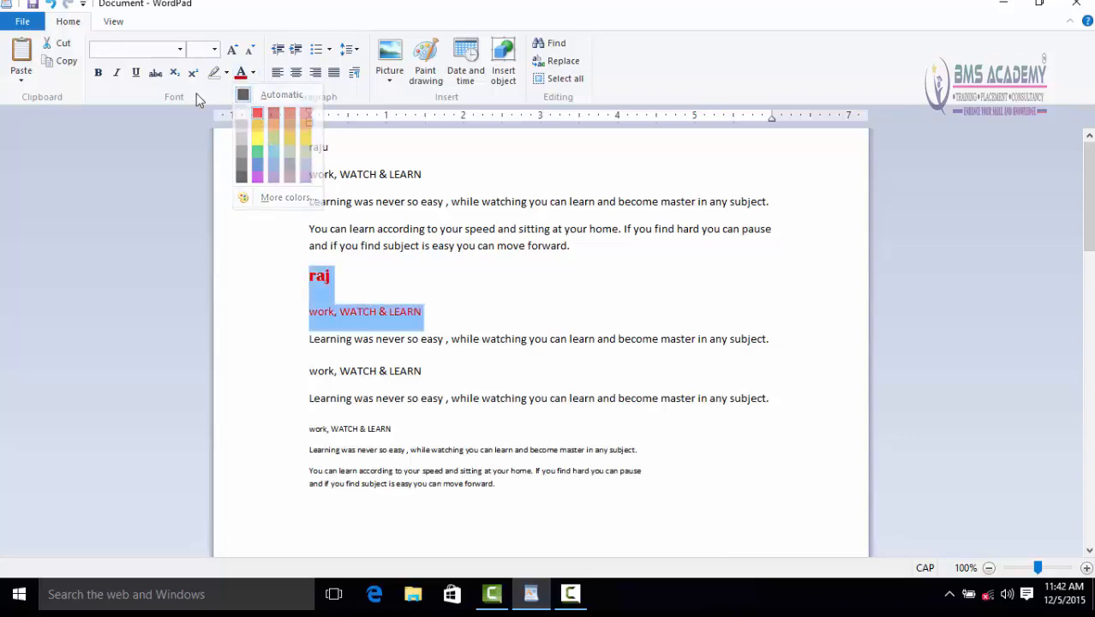
pyautogui.click(98, 72)
pyautogui.click(504, 338)
# Copy the two red bold lines and paste them as Unformatted Text on a blank line below the bold "COMPLETE TRAINING" heading
pyautogui.moveTo(426, 313); pyautogui.dragTo(321, 280)
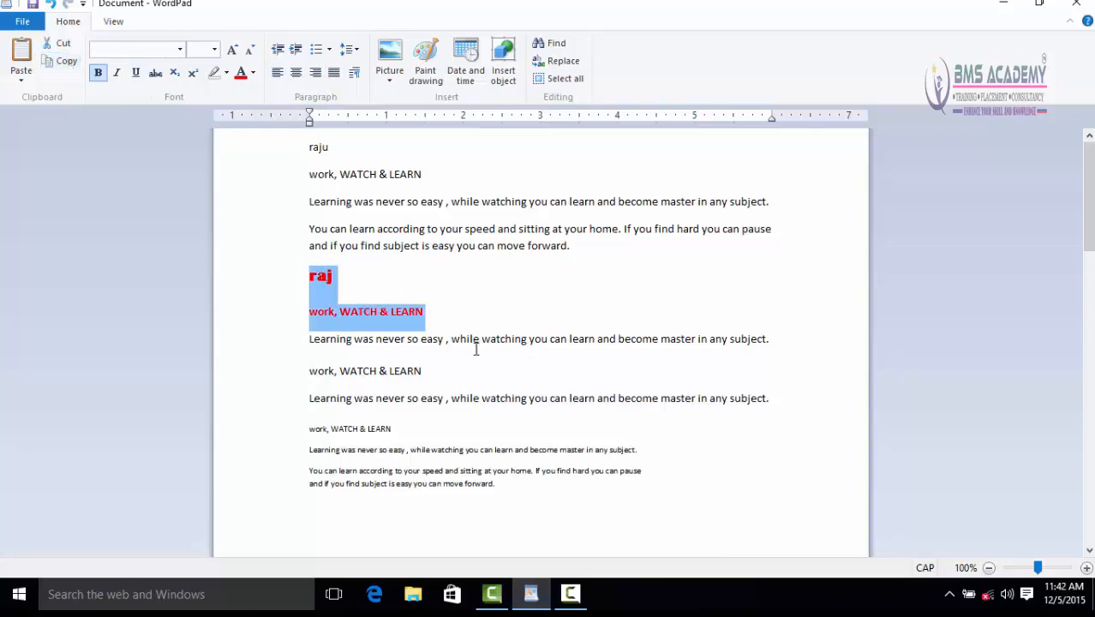
pyautogui.scroll(-5, 435, 394)
pyautogui.click(371, 295)
pyautogui.scroll(-6, 432, 338)
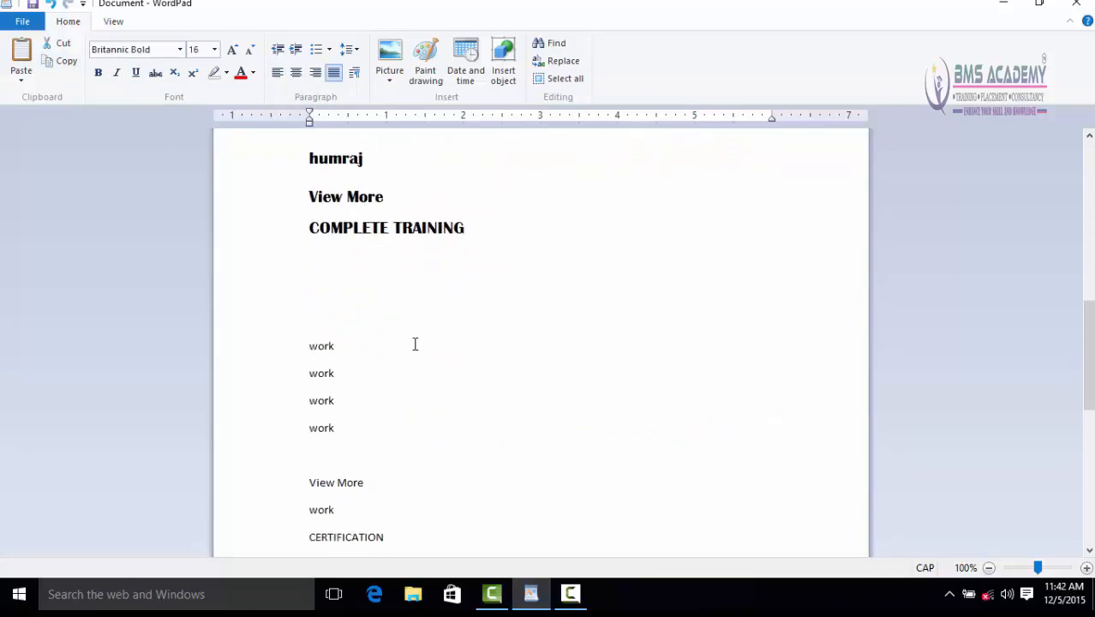
pyautogui.click(389, 292)
pyautogui.click(21, 79)
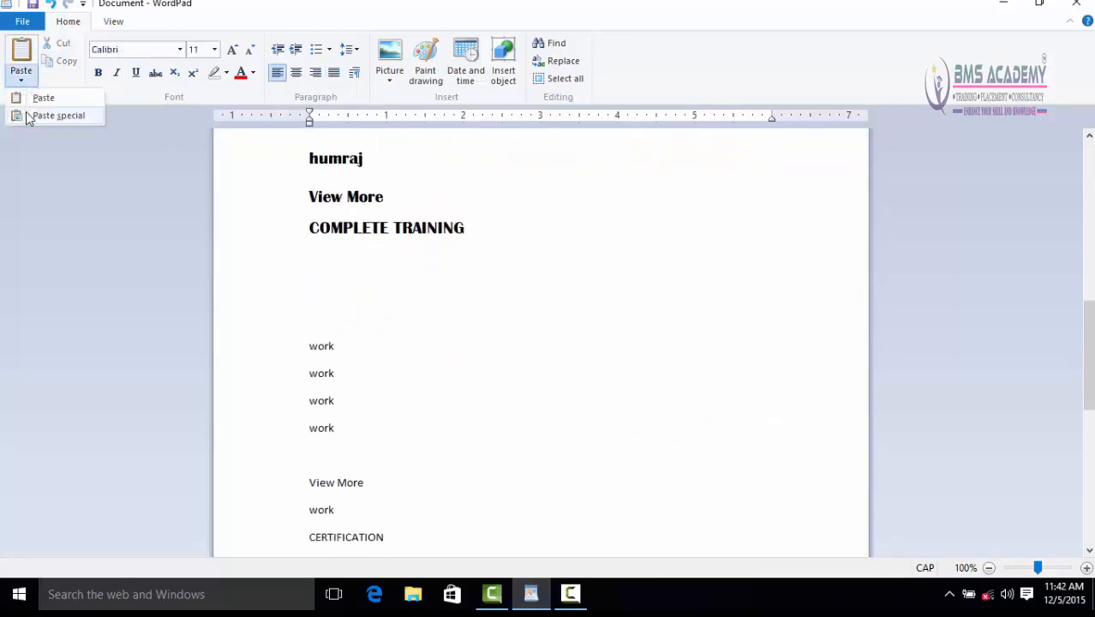
pyautogui.click(33, 112)
pyautogui.click(454, 289)
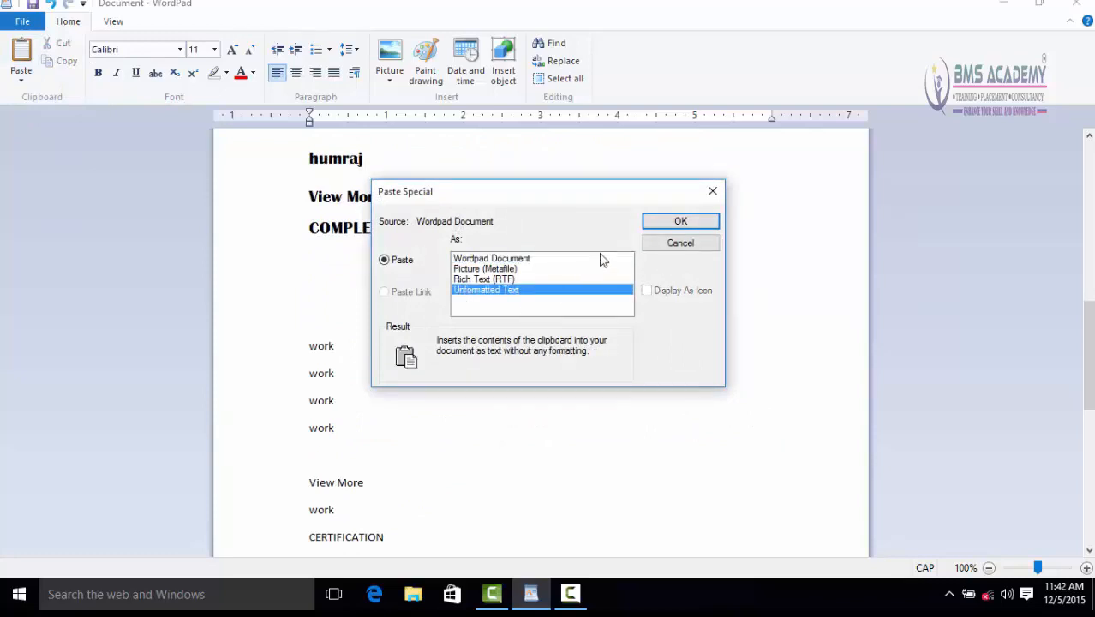
pyautogui.click(657, 221)
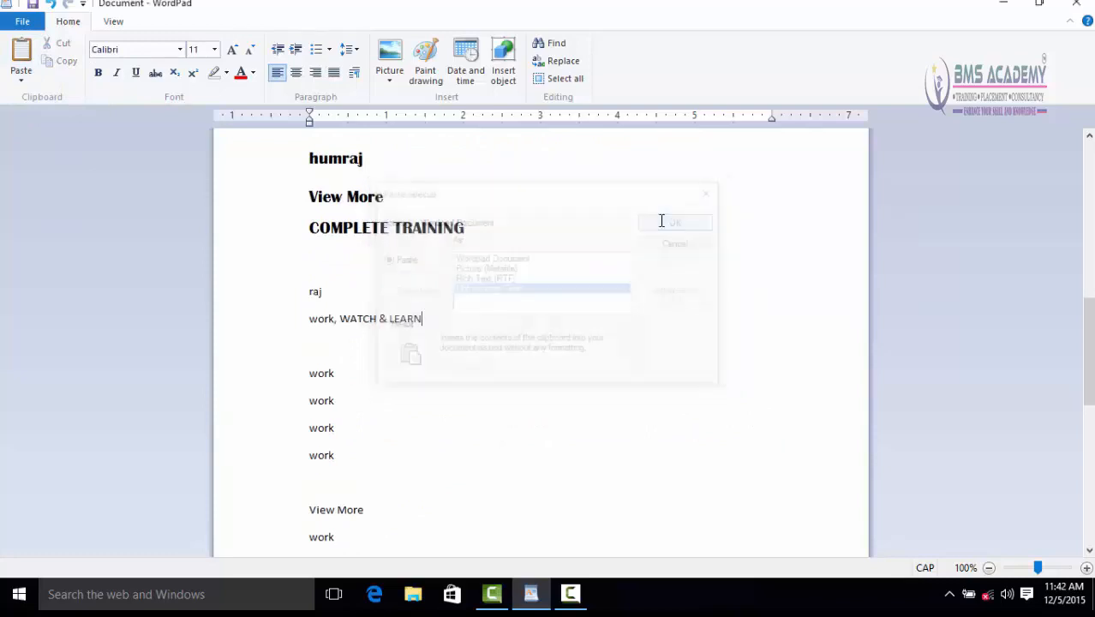